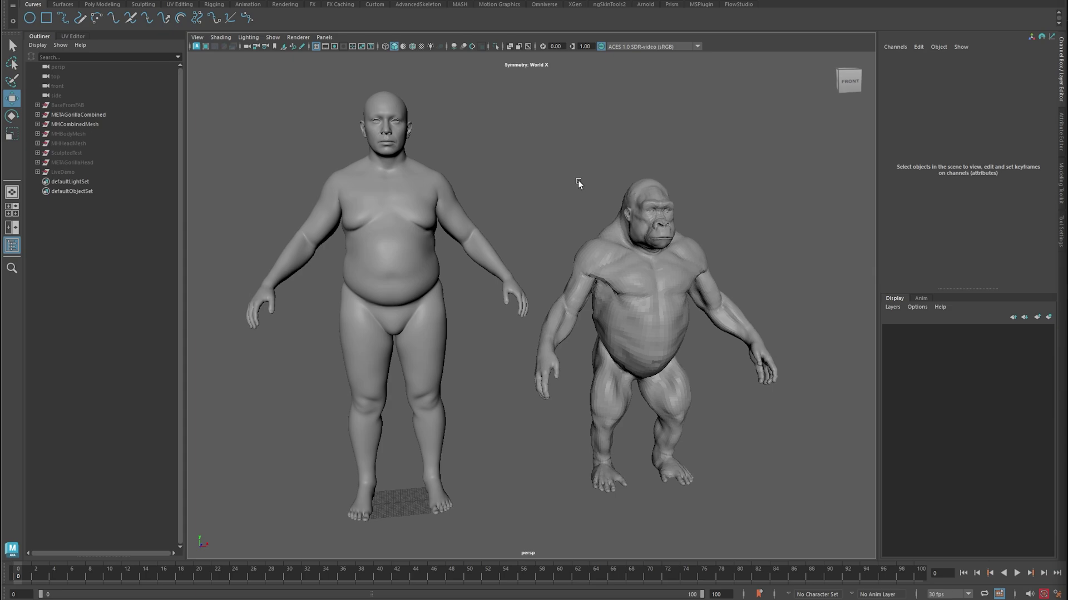
- Examine the MHCombinedMesh human and the METAGorillaCombined gorilla by selecting each body in turn
left_click(418, 210)
left_click_drag(420, 215, 541, 235, "alt")
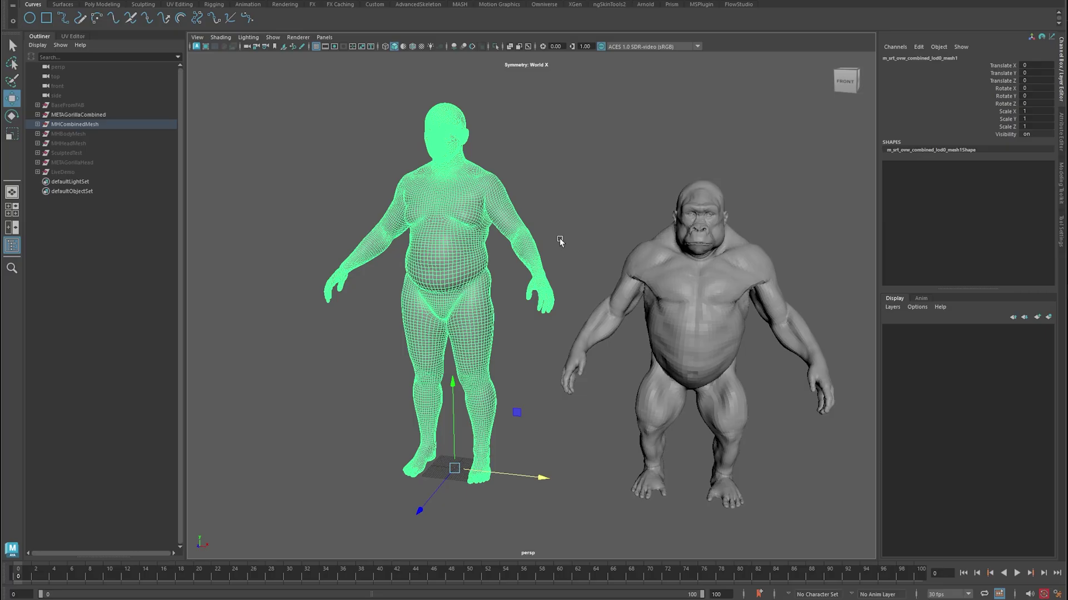
left_click(546, 163)
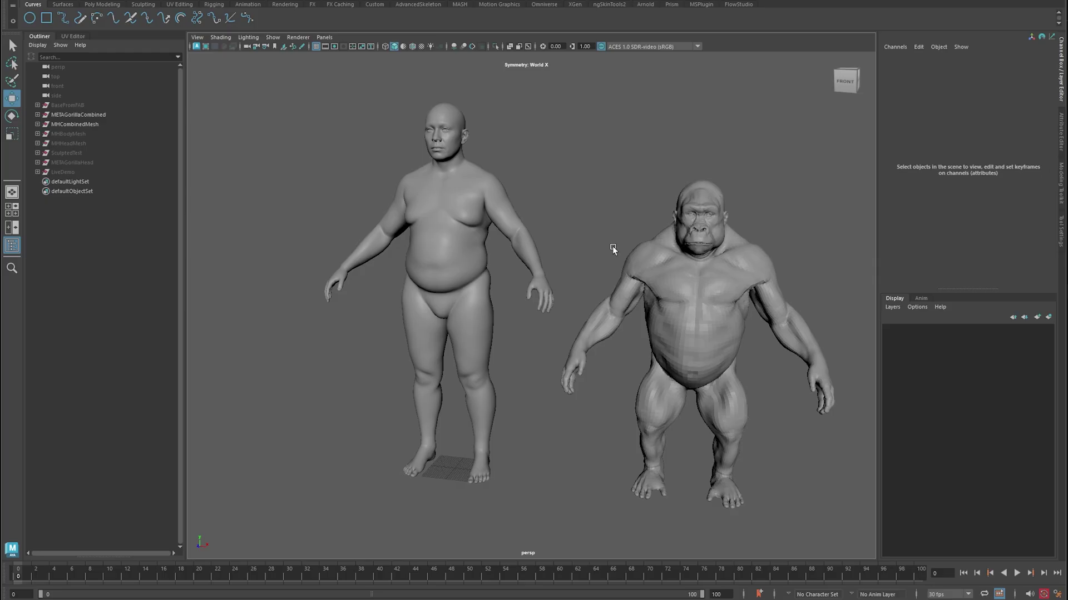
left_click(662, 281)
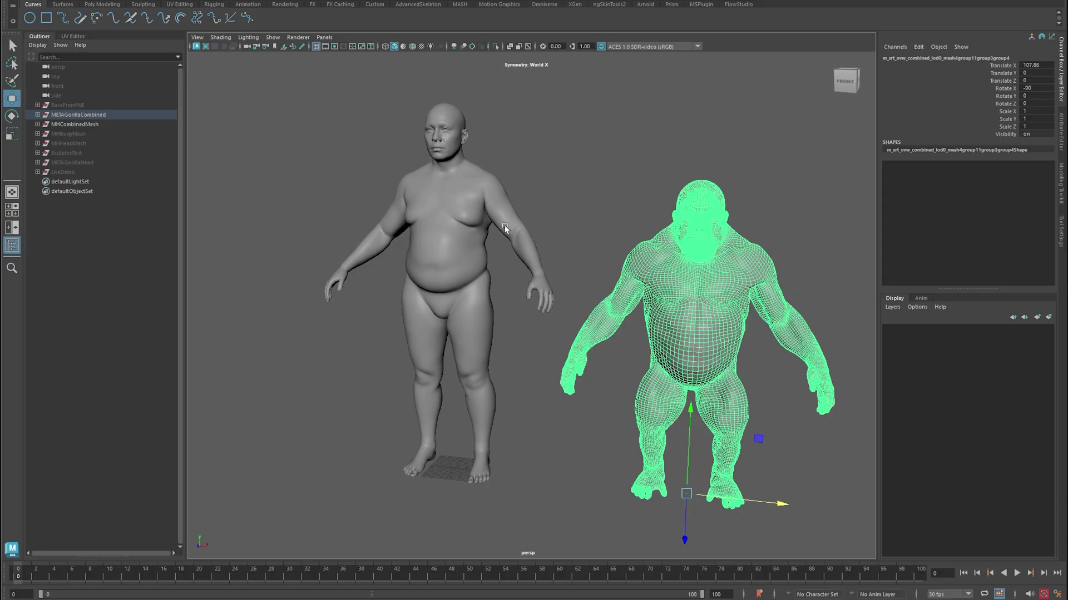
left_click(460, 204)
left_click(692, 258)
left_click(306, 185)
- Unhide the MHBodyMesh and MHHeadMesh groups
left_click(85, 134)
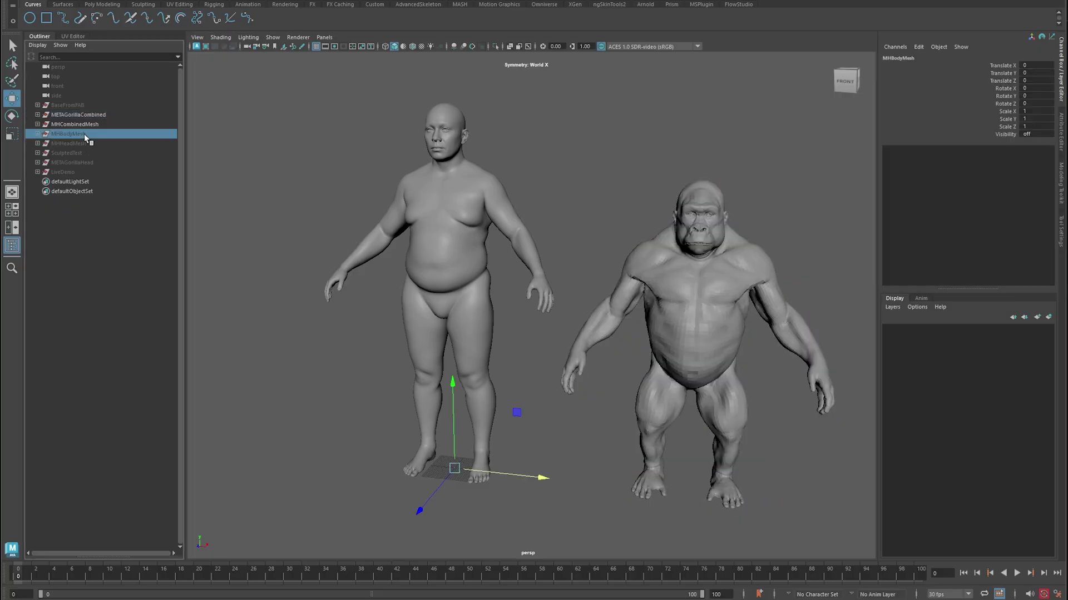
key("shift+h")
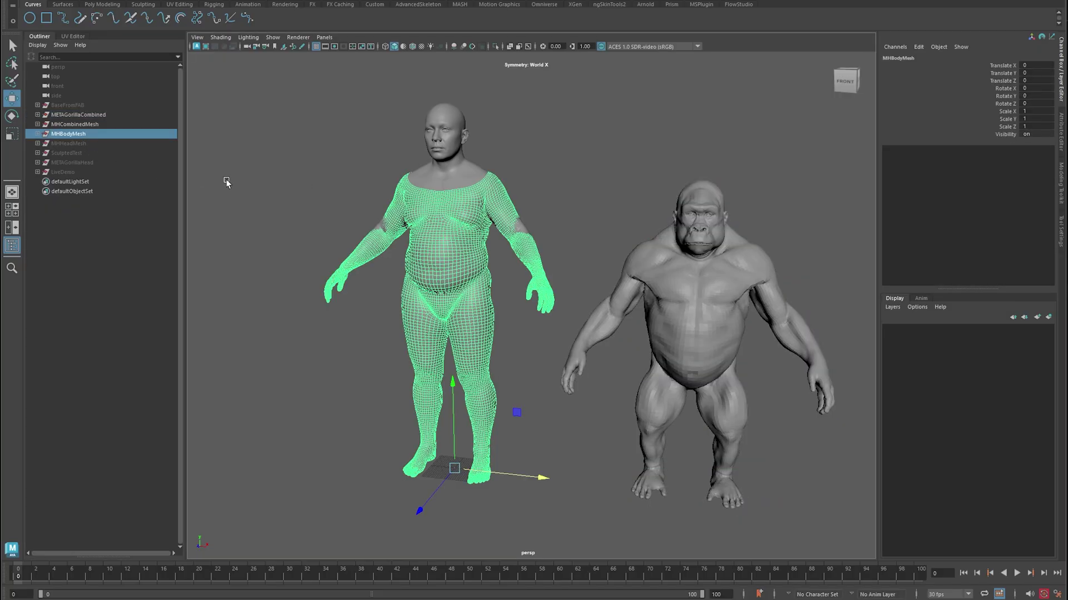
left_click(80, 144)
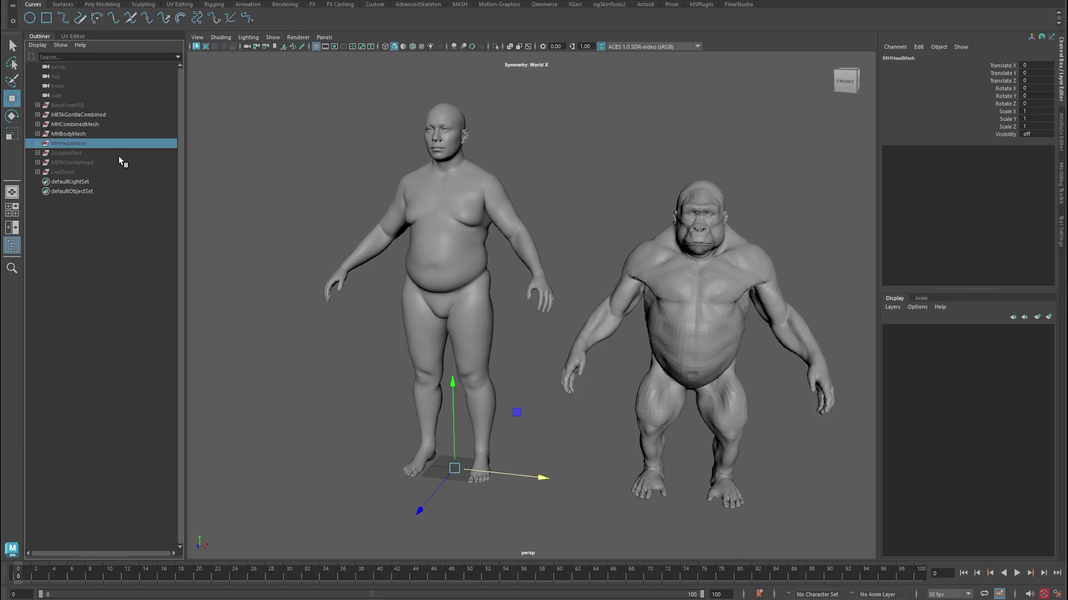
key("shift+h")
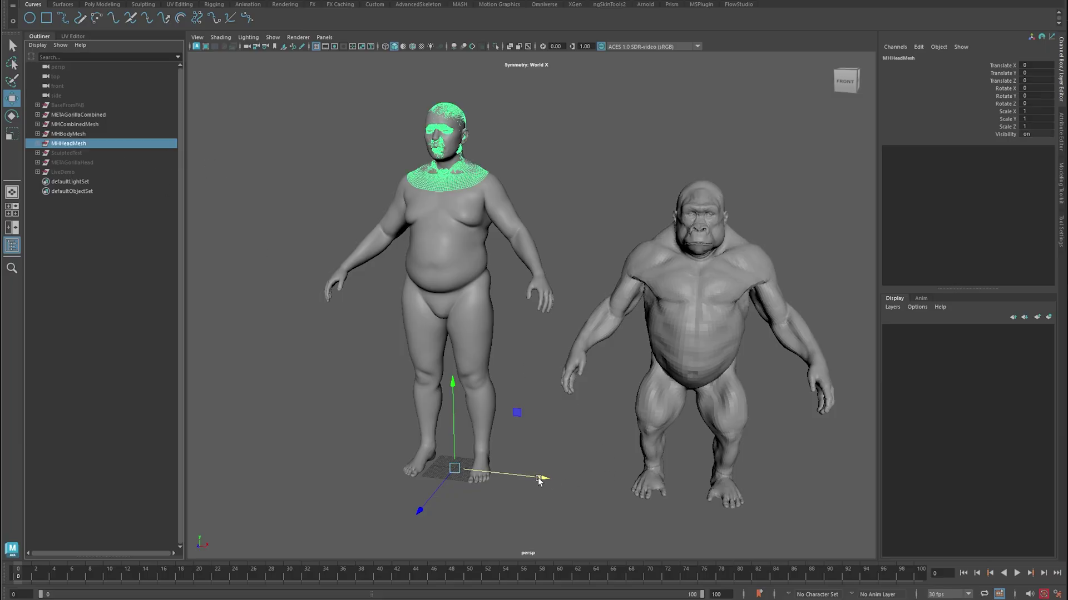
- Move MHHeadMesh and MHBodyMesh sideways along negative X, clear of the combined human, with the body at about -110
left_click_drag(538, 479, 432, 466)
left_click(68, 134)
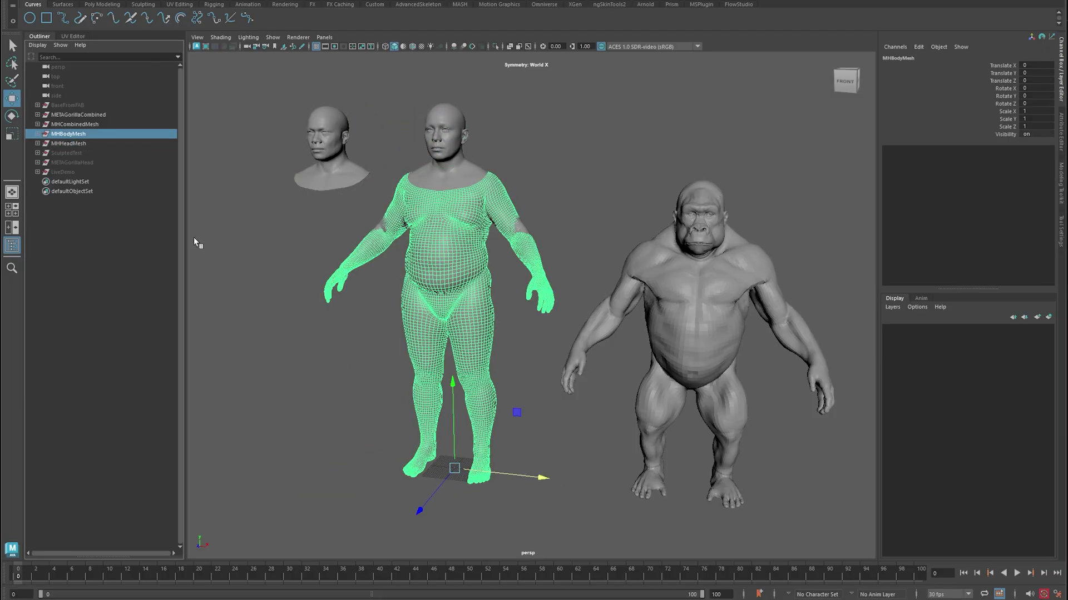
left_click_drag(537, 479, 322, 445)
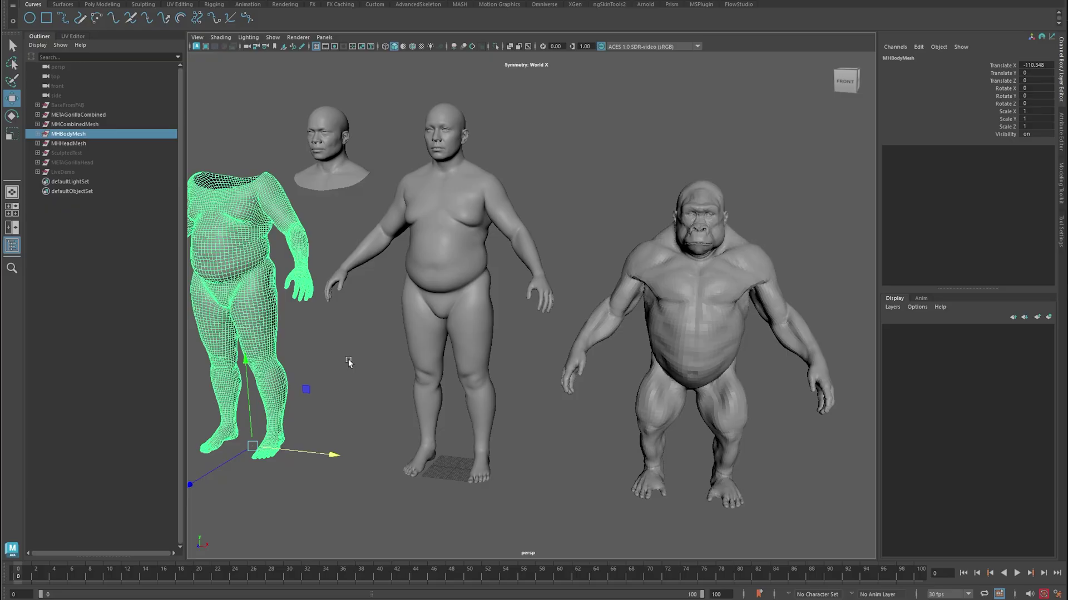
middle_click_drag(348, 362, 431, 370, "alt")
left_click_drag(431, 369, 510, 307, "alt")
- Compare the combined human mesh with the separate head and body meshes by selecting each one
left_click(546, 243)
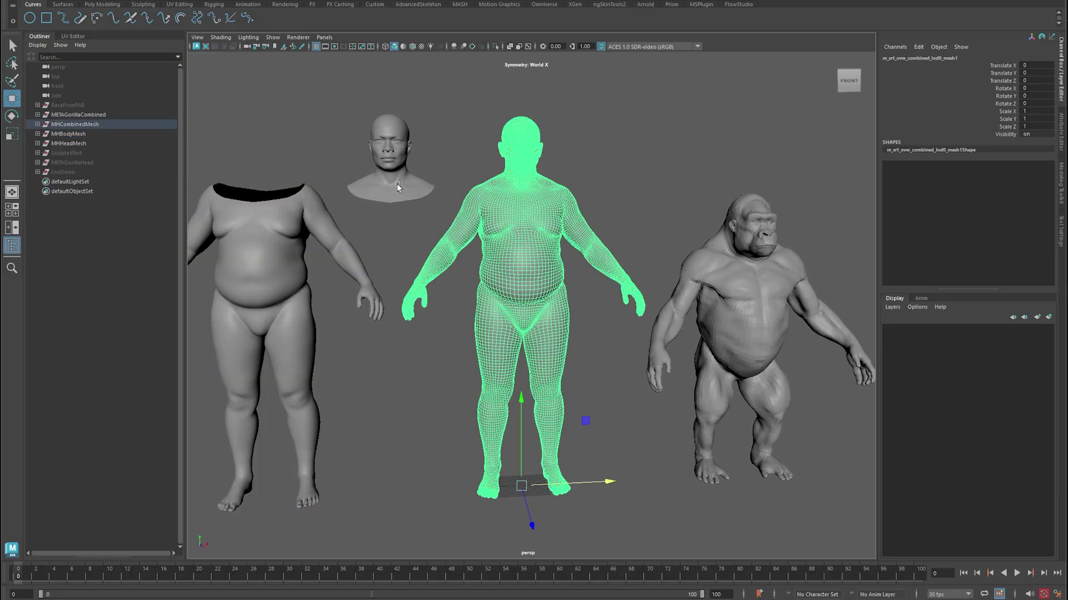
left_click(401, 187)
left_click(263, 224)
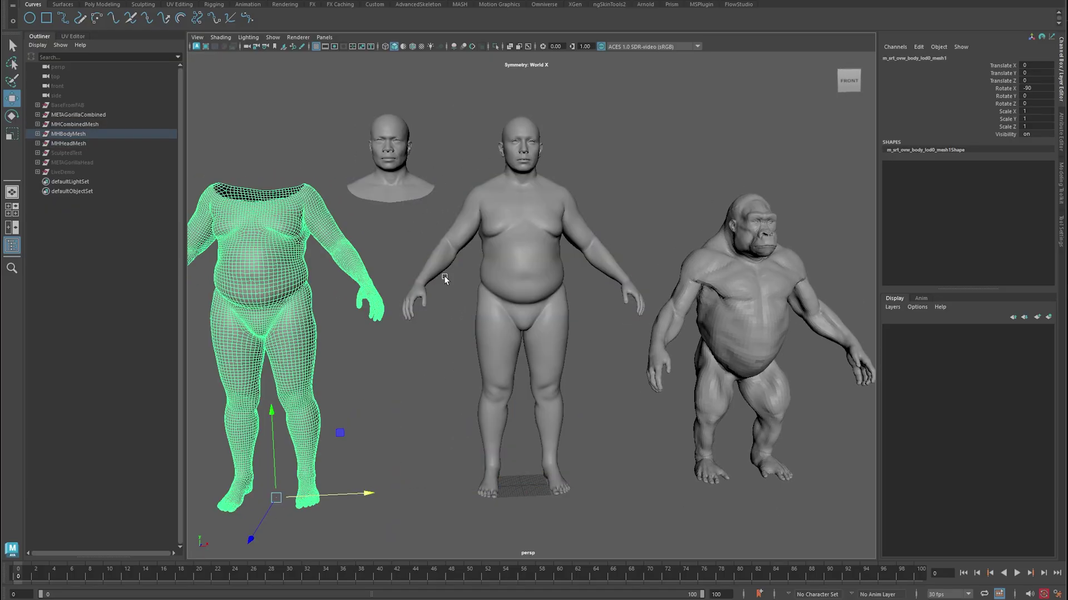
middle_click_drag(490, 245, 533, 226, "alt")
left_click_drag(532, 227, 494, 218, "alt")
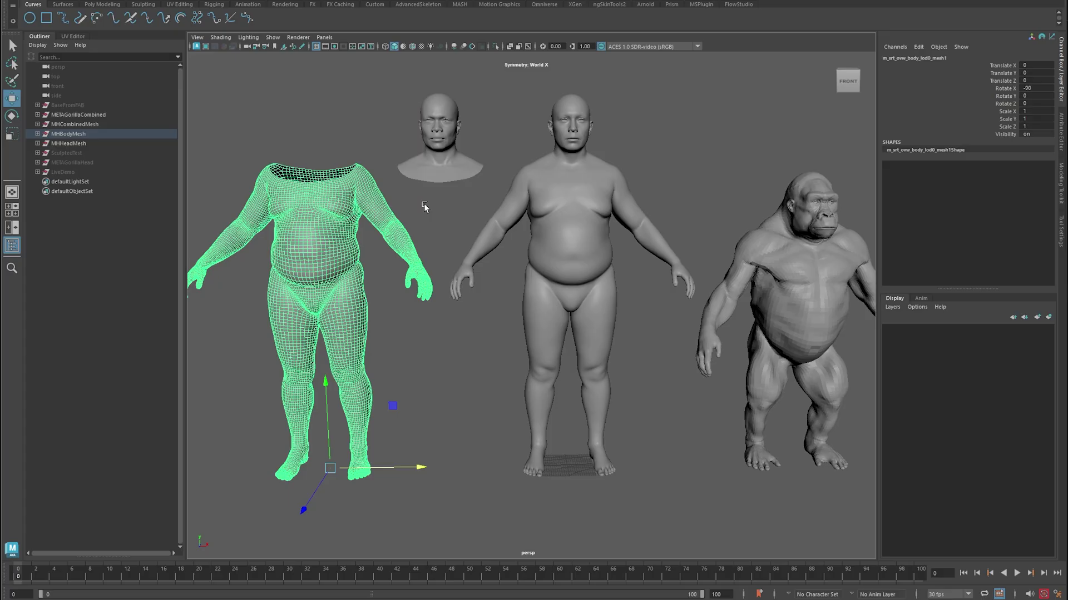
left_click(476, 174)
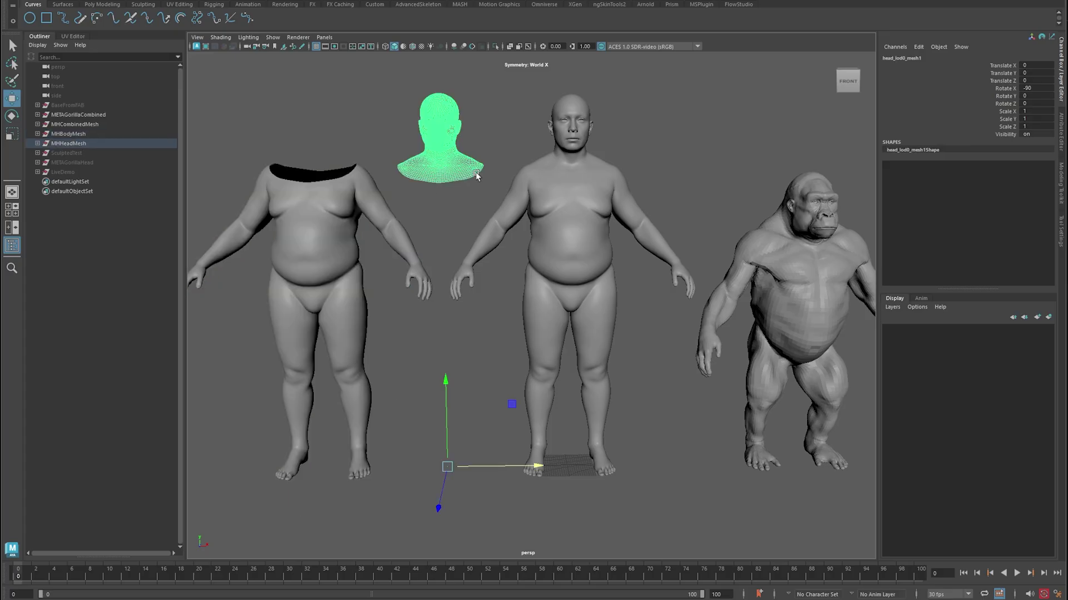
left_click(556, 190)
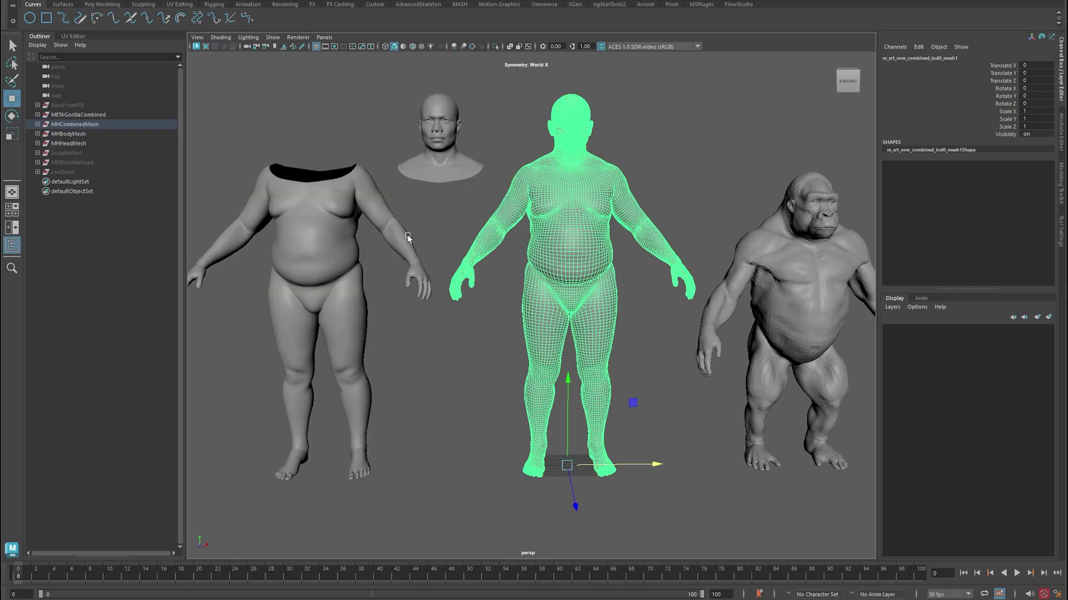
middle_click_drag(400, 249, 285, 208, "alt")
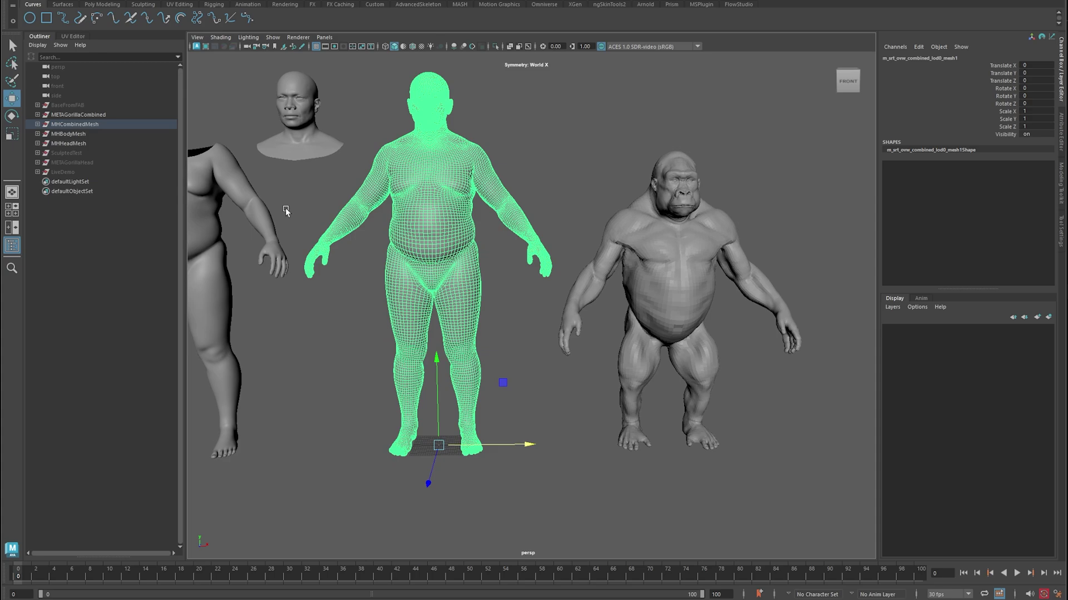
- Unhide the METAGorillaHead group and move it along X to about 162, beside the full gorilla
left_click(81, 163)
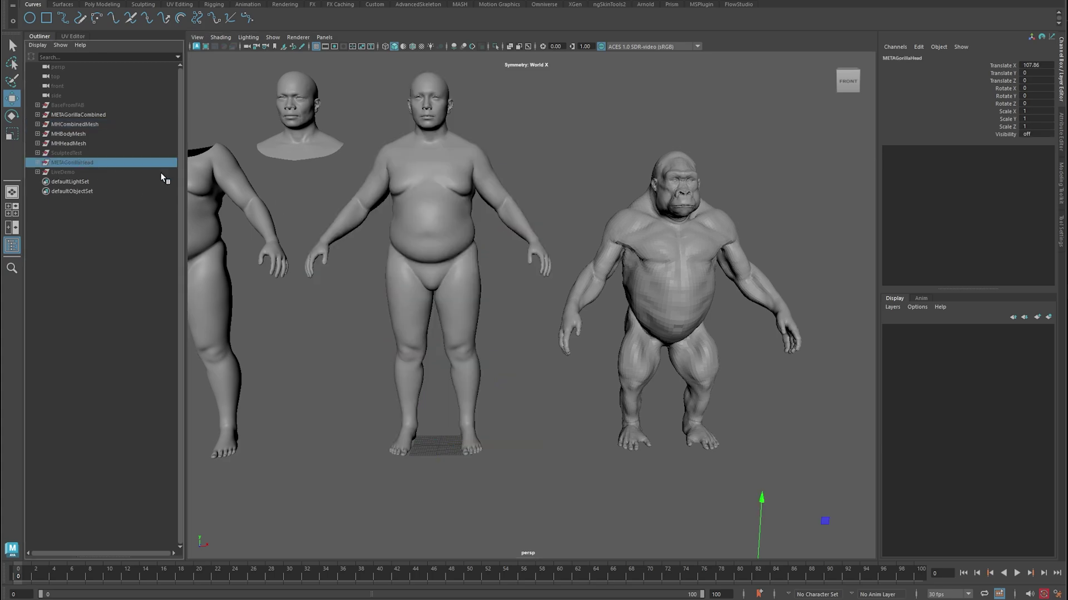
key("shift+h")
scroll(459, 237, "down", 4)
middle_click_drag(517, 295, 441, 278, "alt")
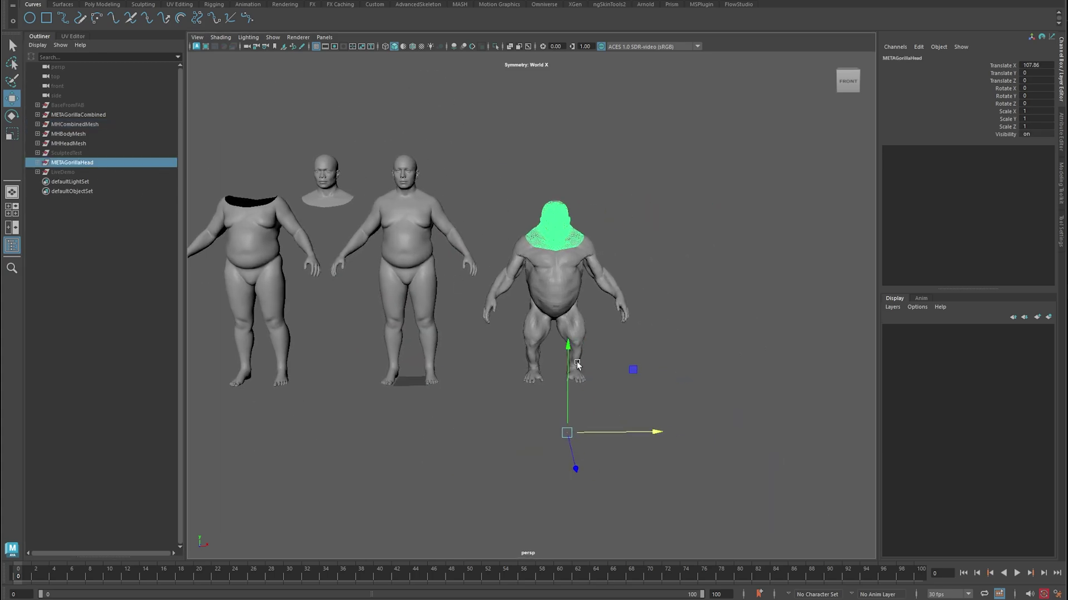
left_click_drag(680, 432, 737, 433)
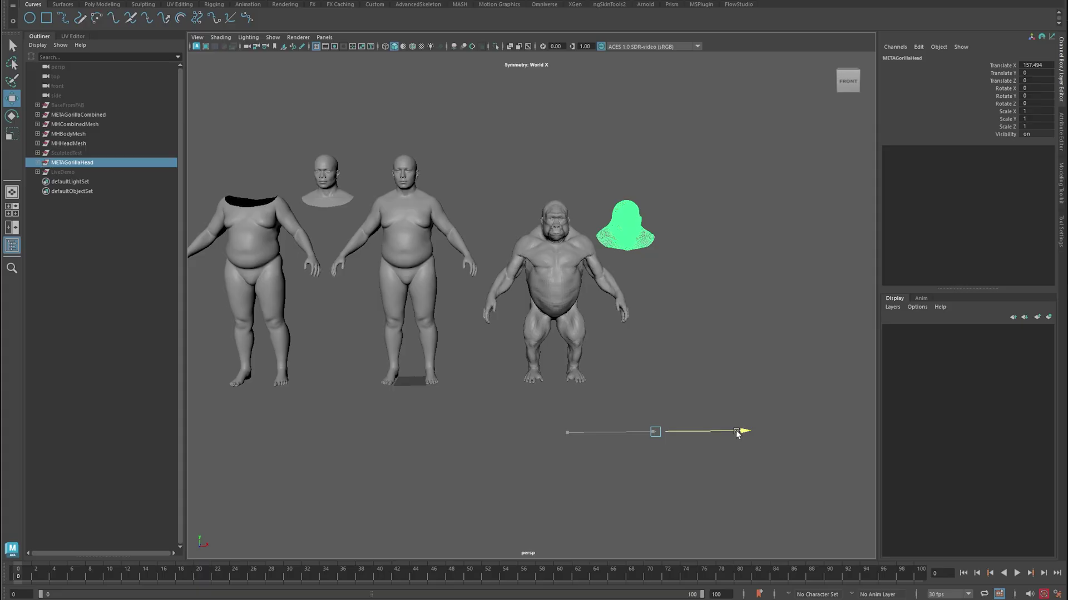
- Compare the human combined and head meshes with their gorilla counterparts by selecting them in turn
left_click(553, 278)
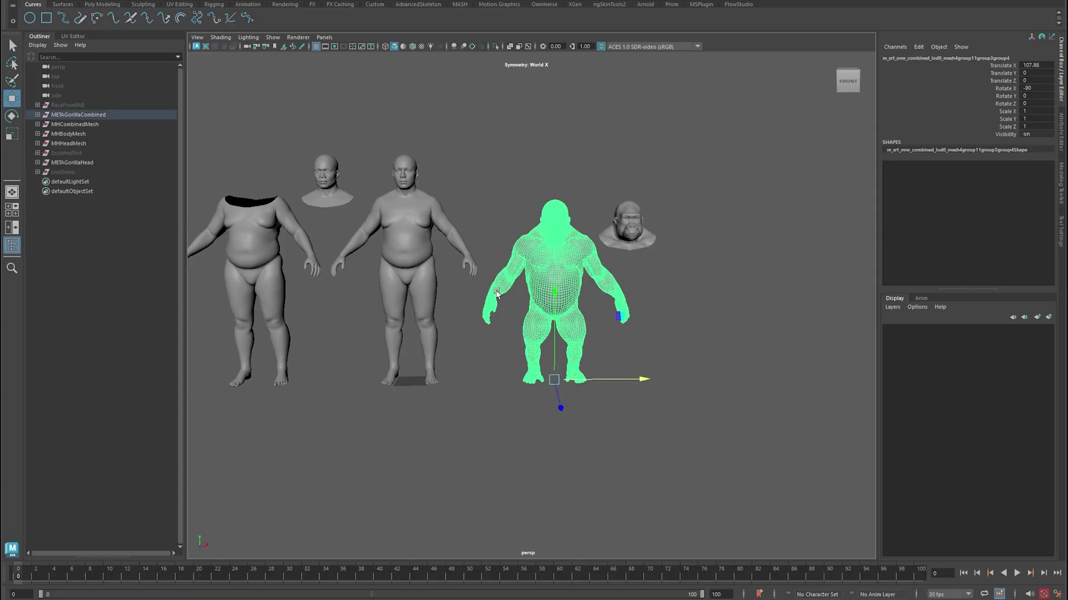
left_click(411, 251)
left_click(523, 254)
left_click(337, 194)
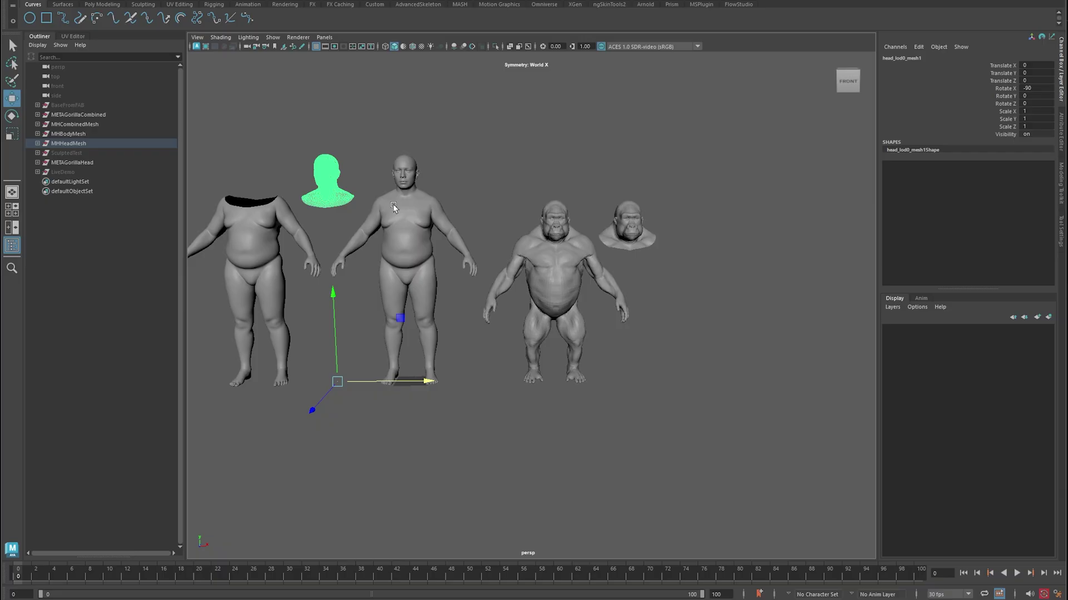
left_click(629, 231)
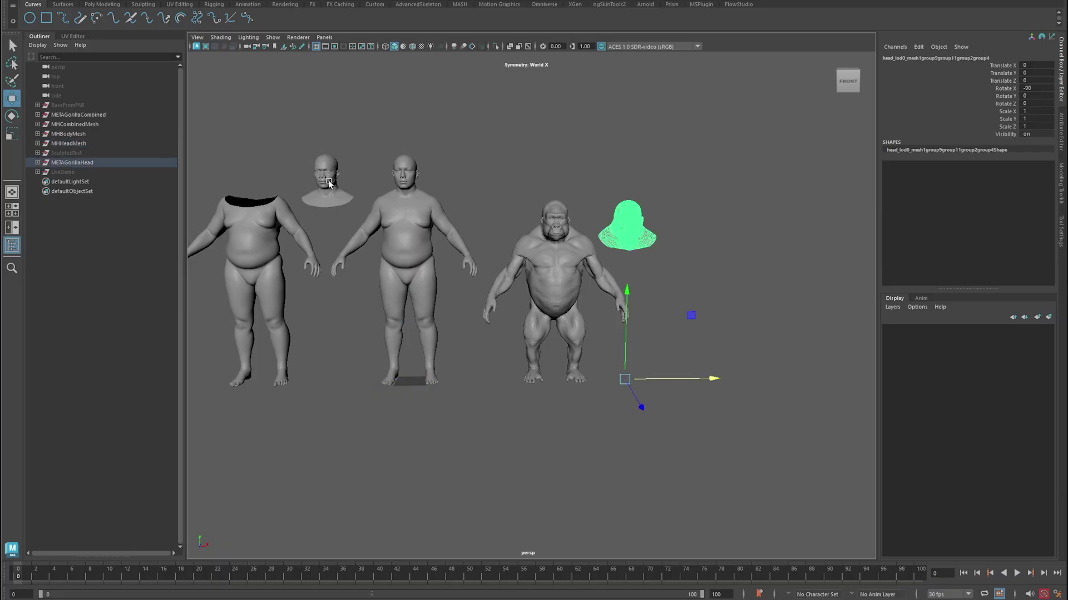
left_click(328, 182)
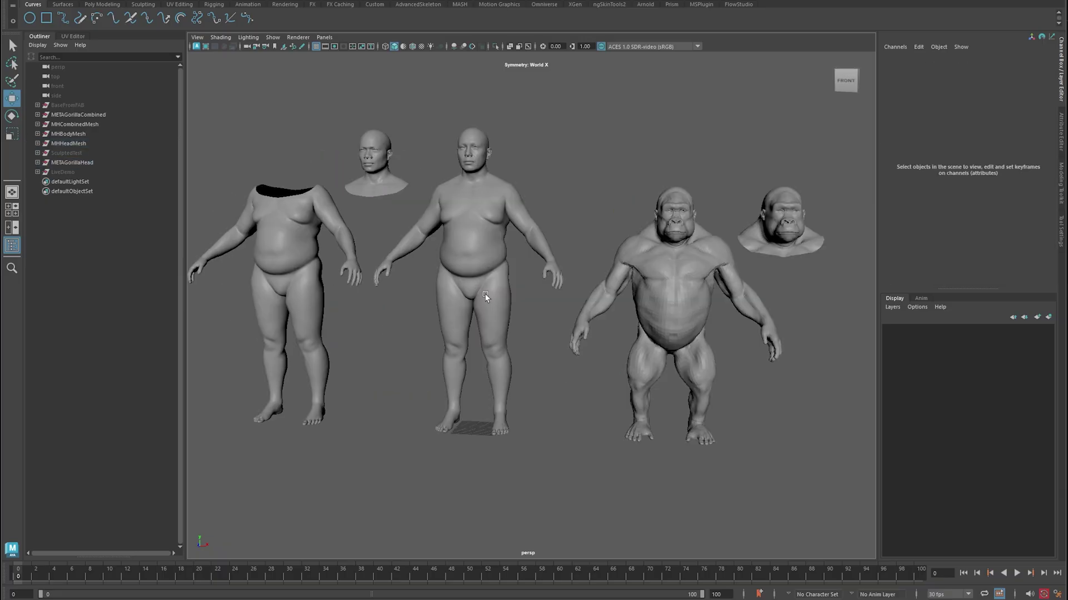
left_click(462, 255)
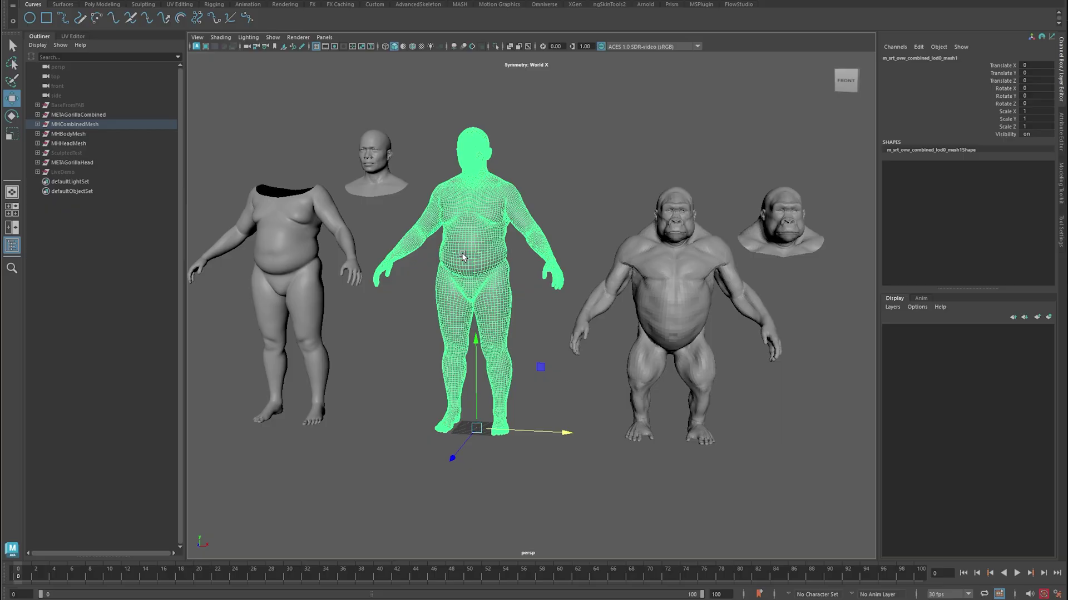
left_click(674, 295)
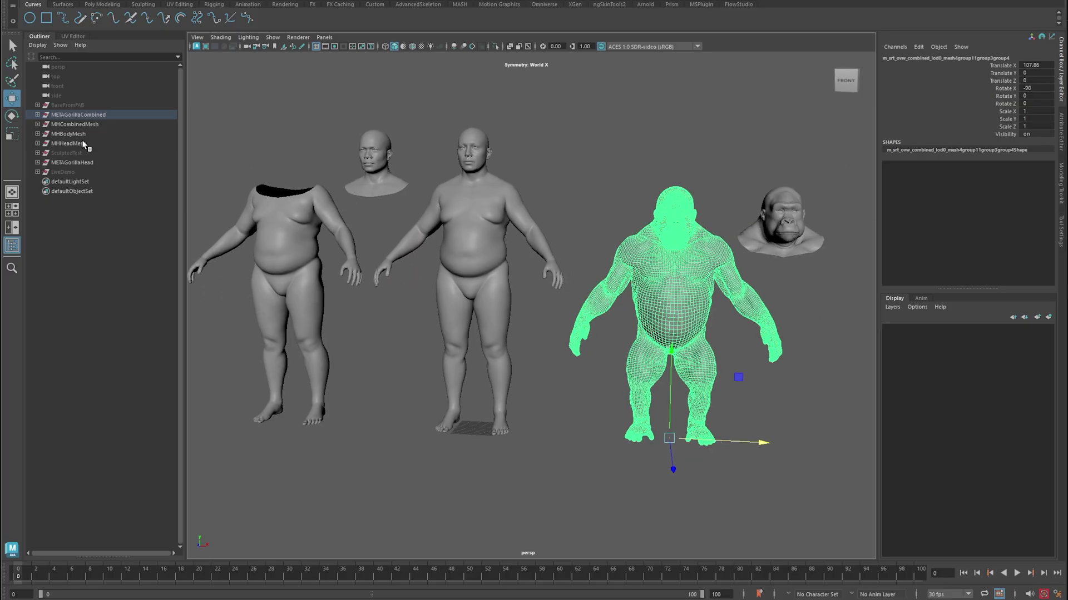
- Hide the MHCombinedMesh, MHBodyMesh and MHHeadMesh groups and the separate gorilla head mesh
left_click_drag(80, 146, 90, 125)
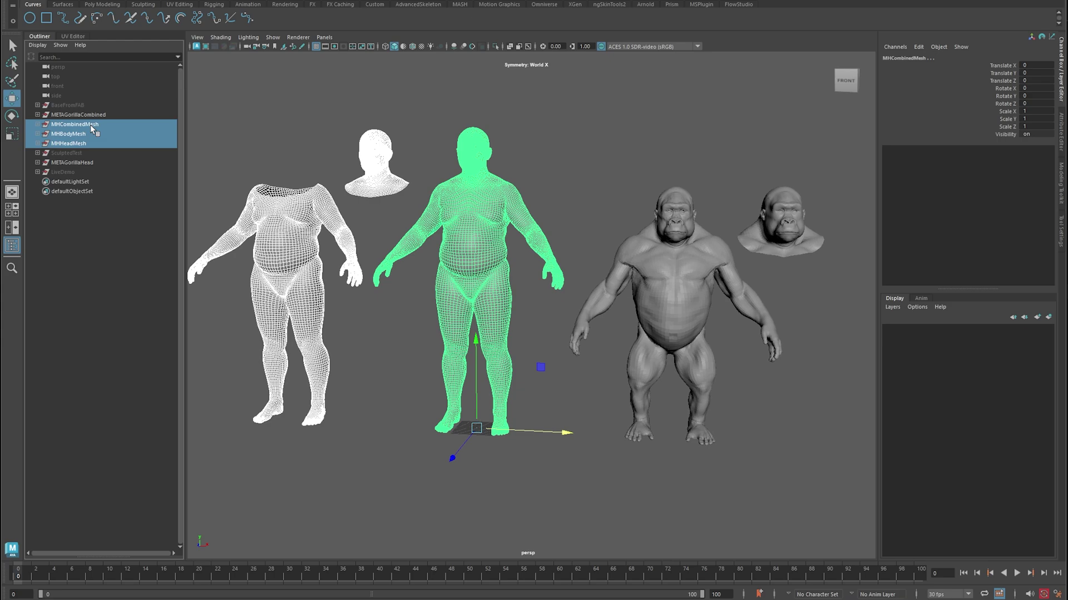
key("ctrl+h")
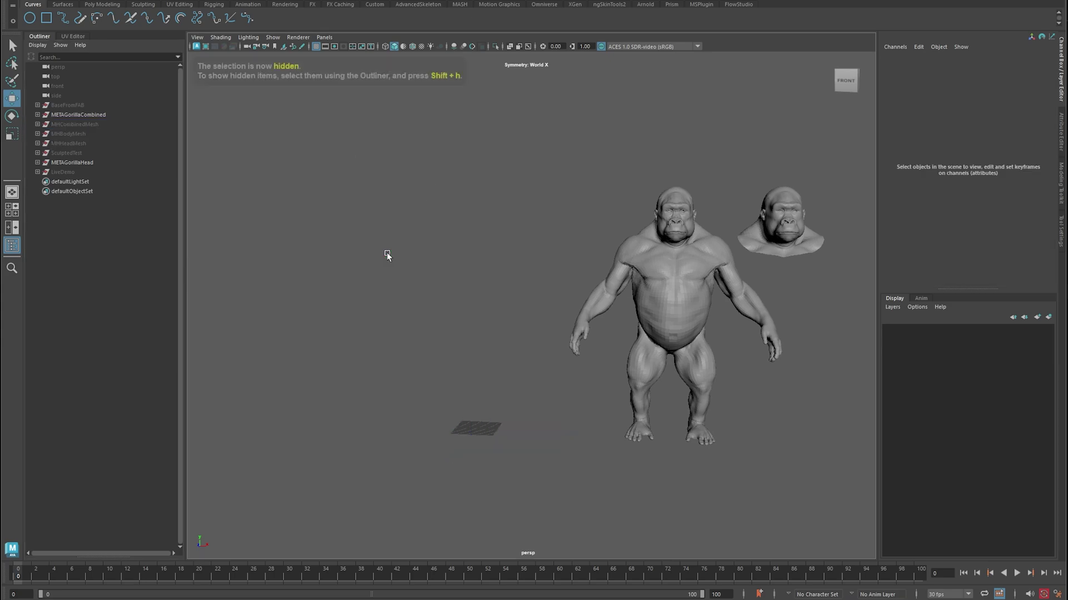
left_click(776, 218)
key("ctrl+h")
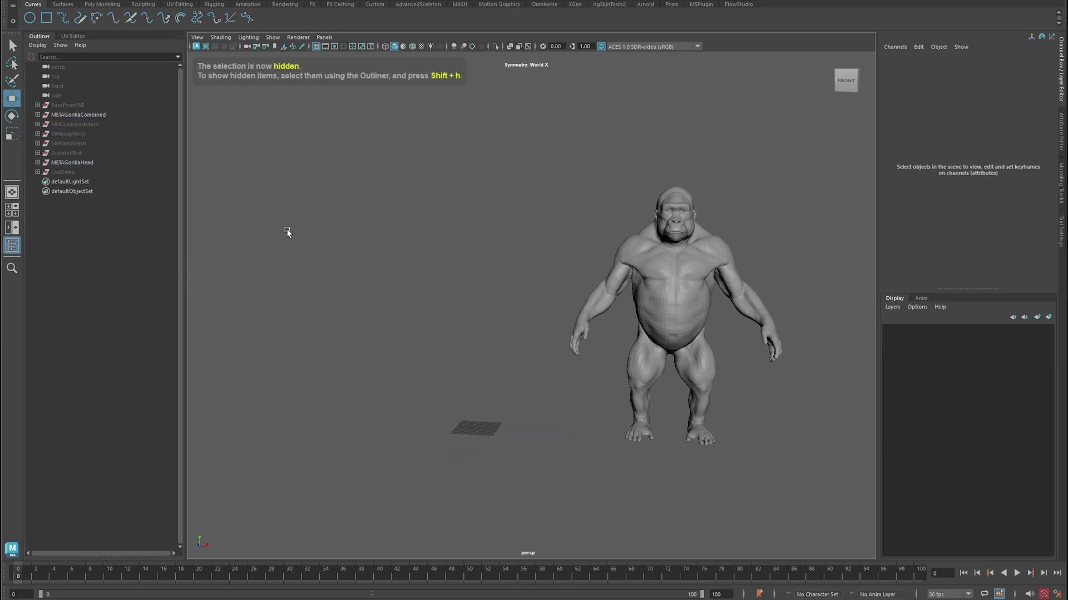
- Unhide the BaseFromFAB group and examine its male base mesh up close
left_click(71, 104)
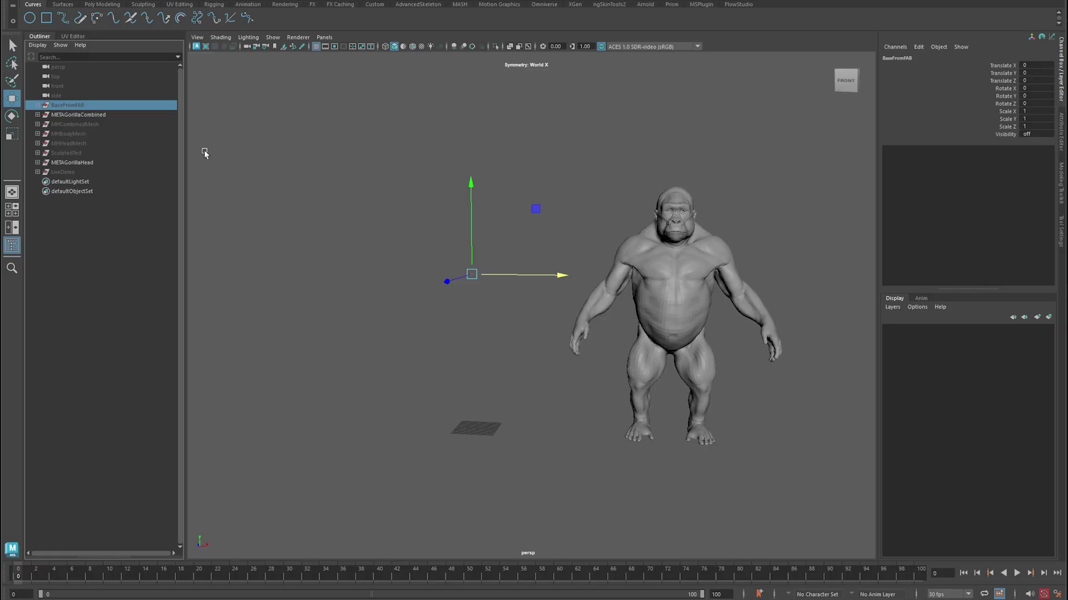
key("shift+h")
middle_click_drag(353, 198, 512, 231, "alt")
left_click(513, 232)
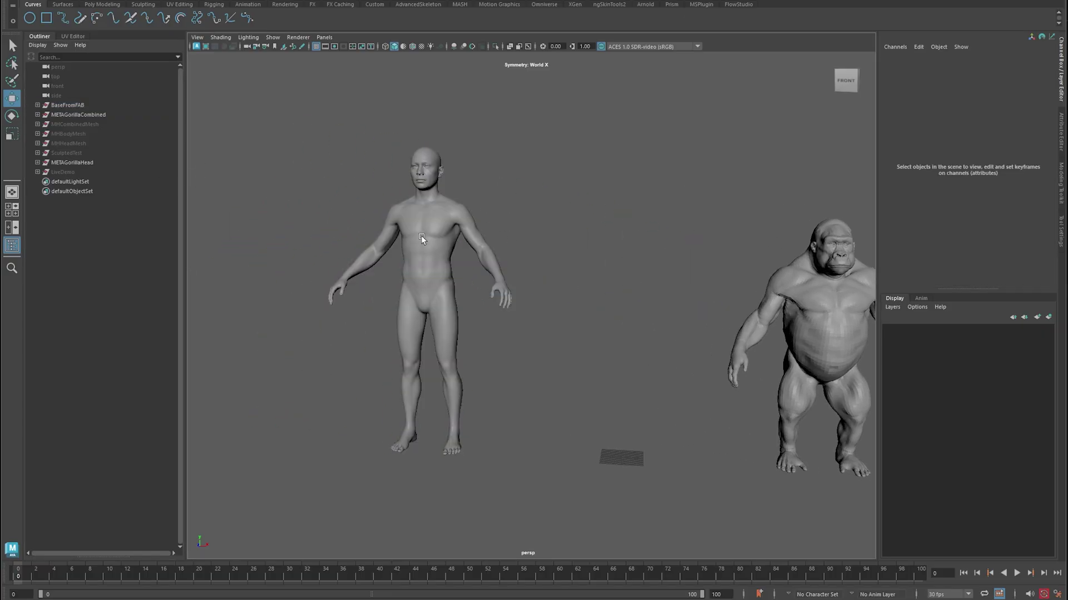
right_click_drag(382, 236, 552, 221, "alt")
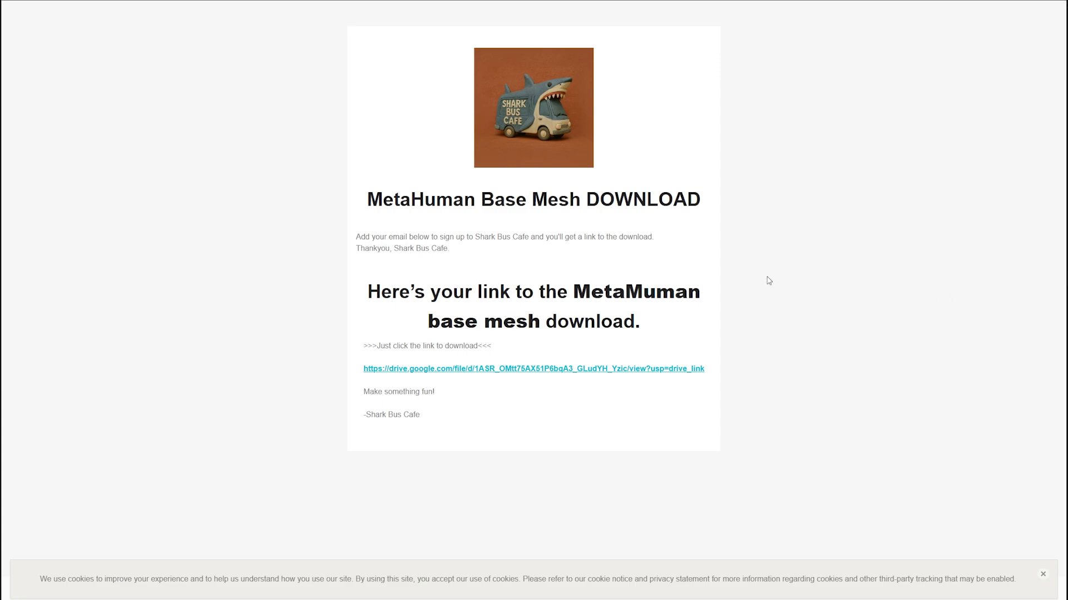
- Open the MetaHuman base mesh download link on the Shark Bus Cafe page in the browser
left_click(528, 371)
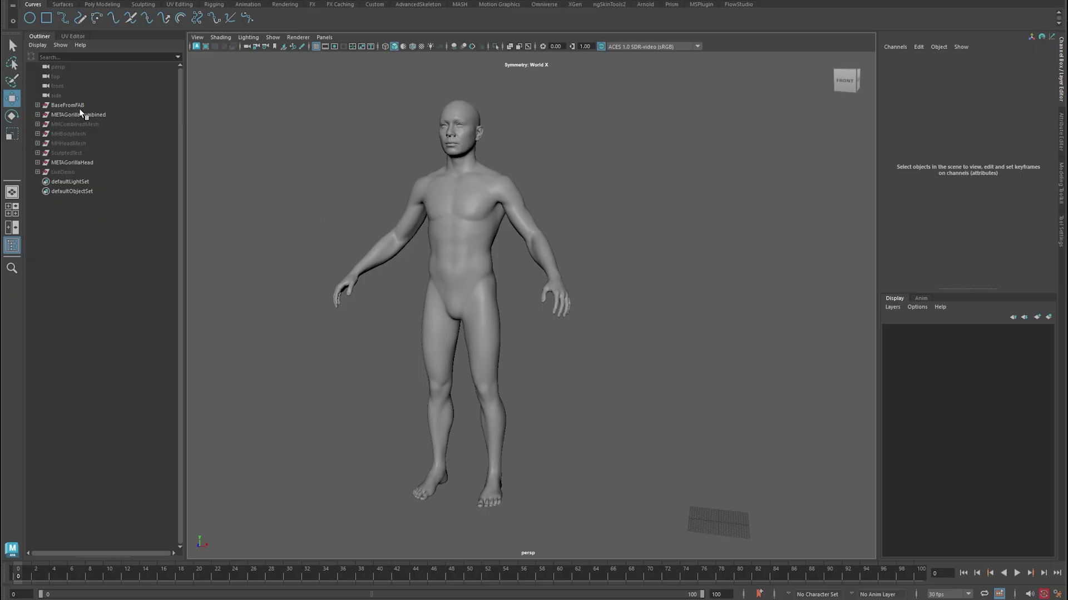
- Back in Maya, hide the BaseFromFAB, METAGorillaHead and METAGorillaCombined groups
left_click(78, 106)
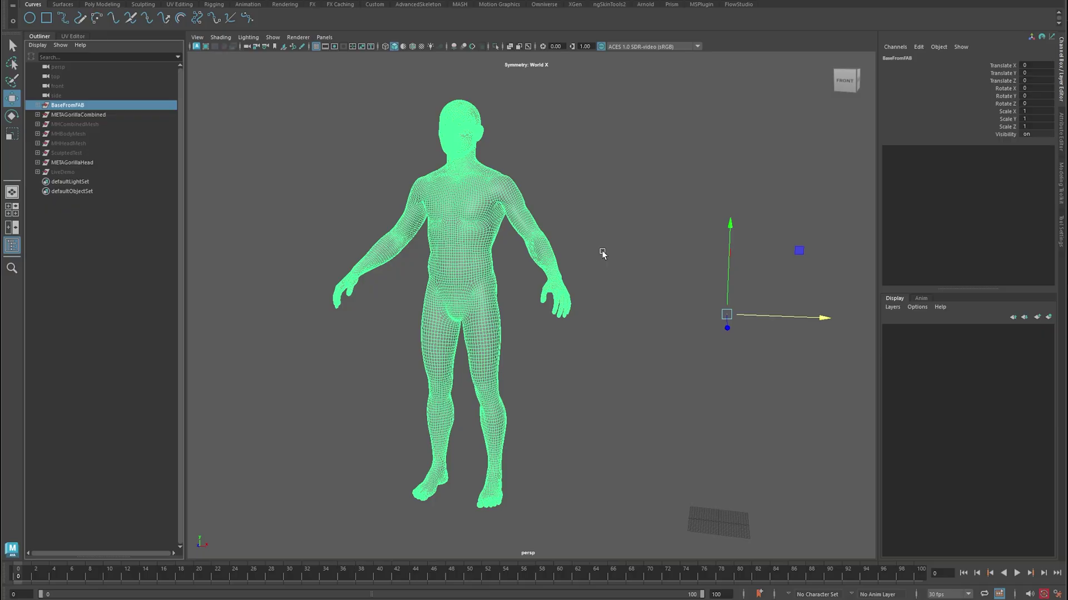
key("ctrl+h")
left_click(78, 162)
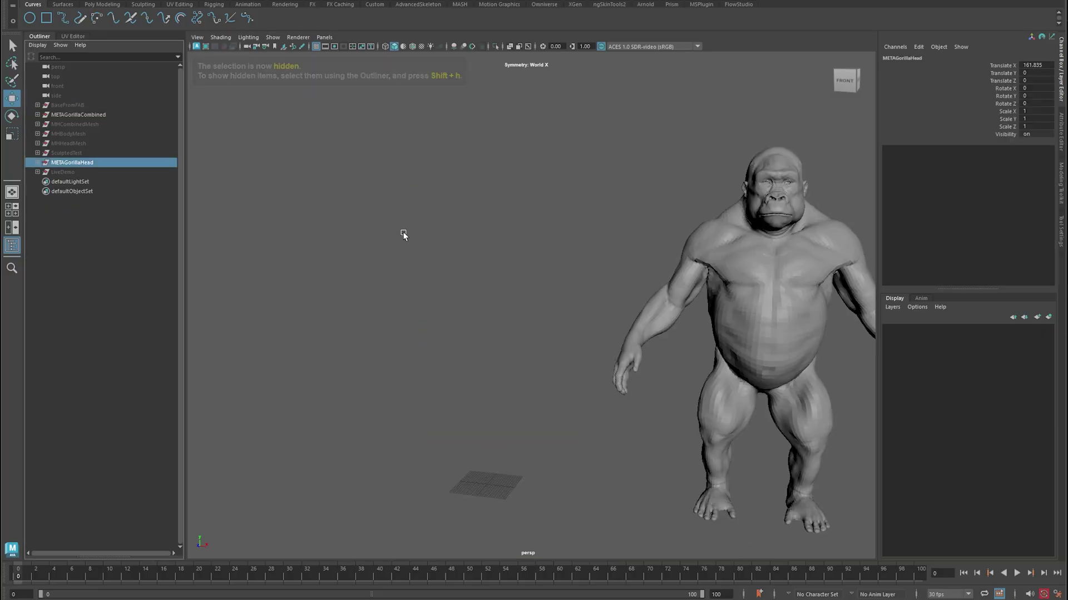
key("ctrl+h")
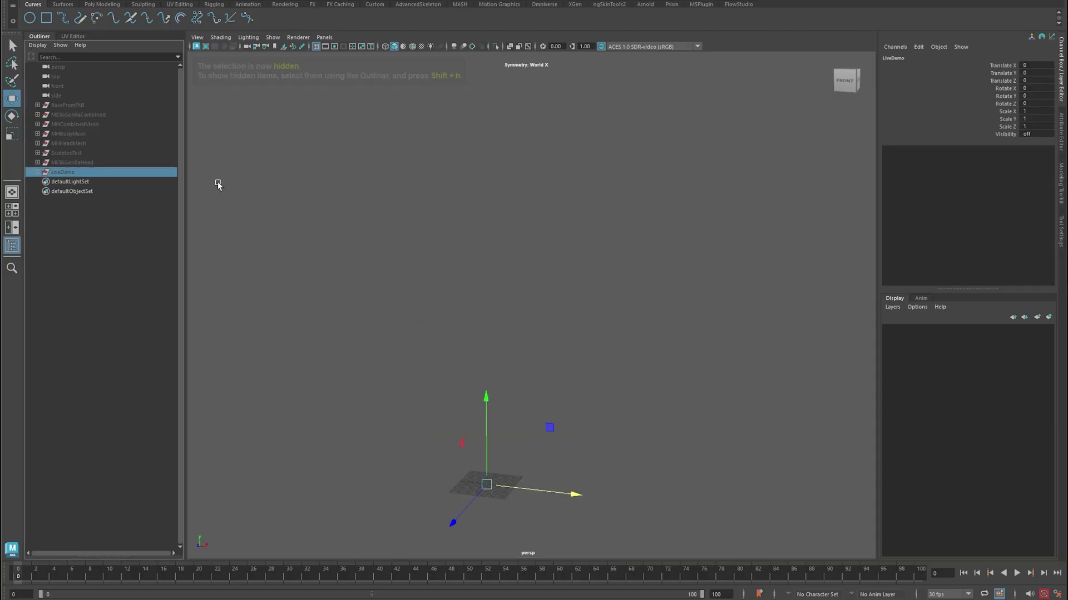
- Unhide the LiveDemo group and select its head_lod0_mesh2 mesh
key("shift+h")
left_click(83, 182)
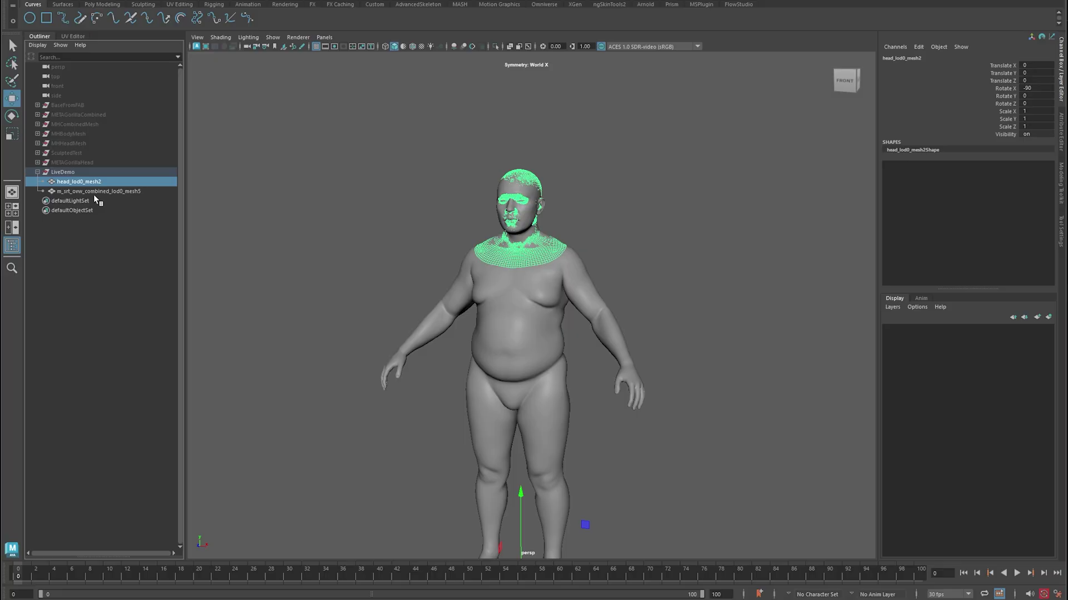
- Select the combined LiveDemo mesh and switch the head and combined meshes to vertex editing
left_click(91, 192)
key("f")
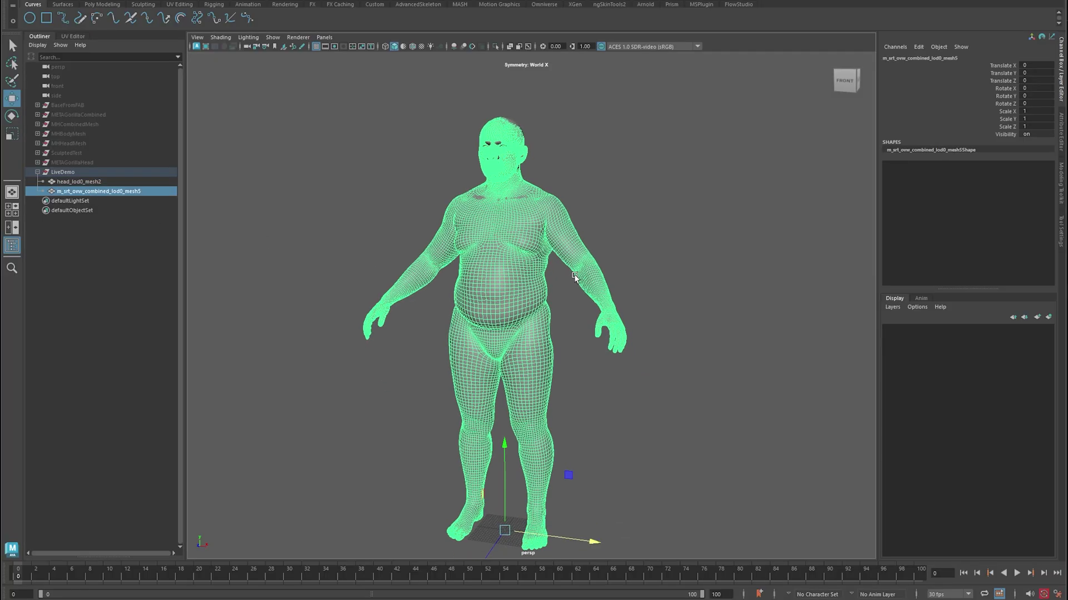
scroll(660, 258, "up", 4)
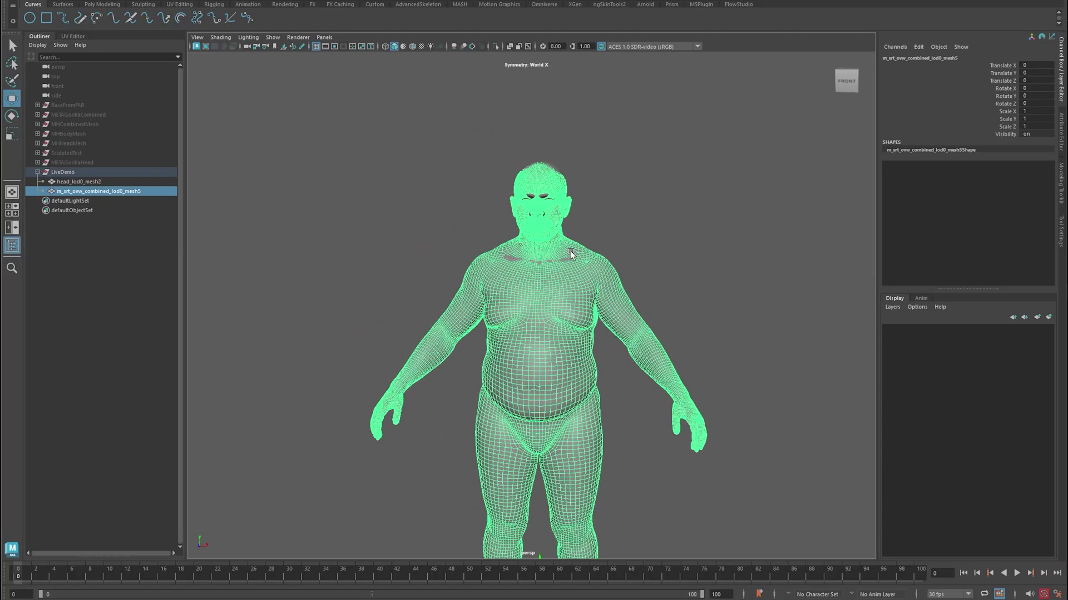
scroll(571, 254, "up", 4)
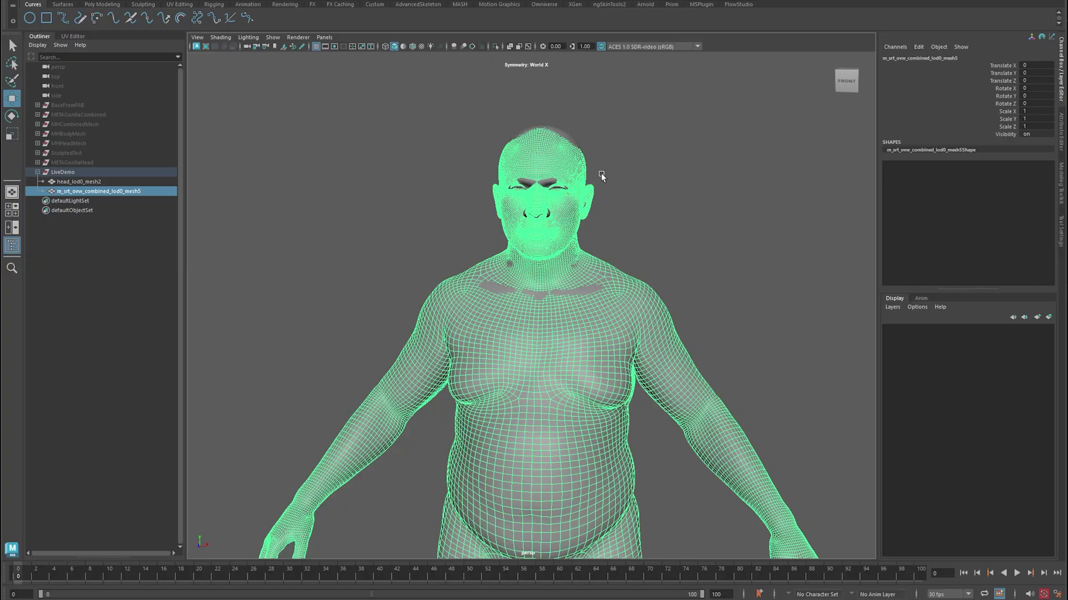
left_click_drag(588, 122, 552, 147)
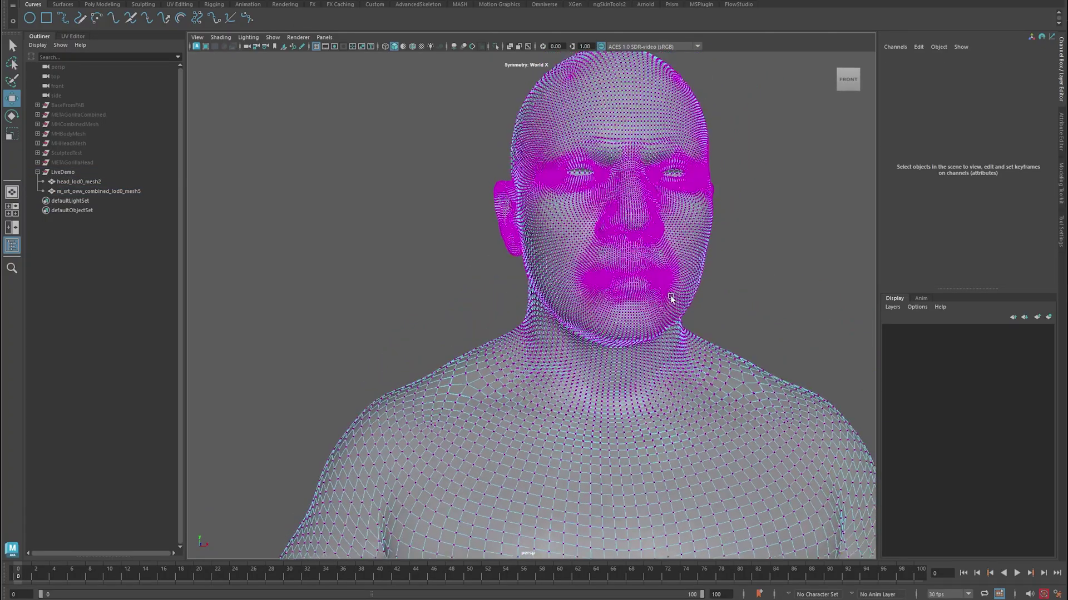
left_click_drag(672, 298, 627, 332, "alt")
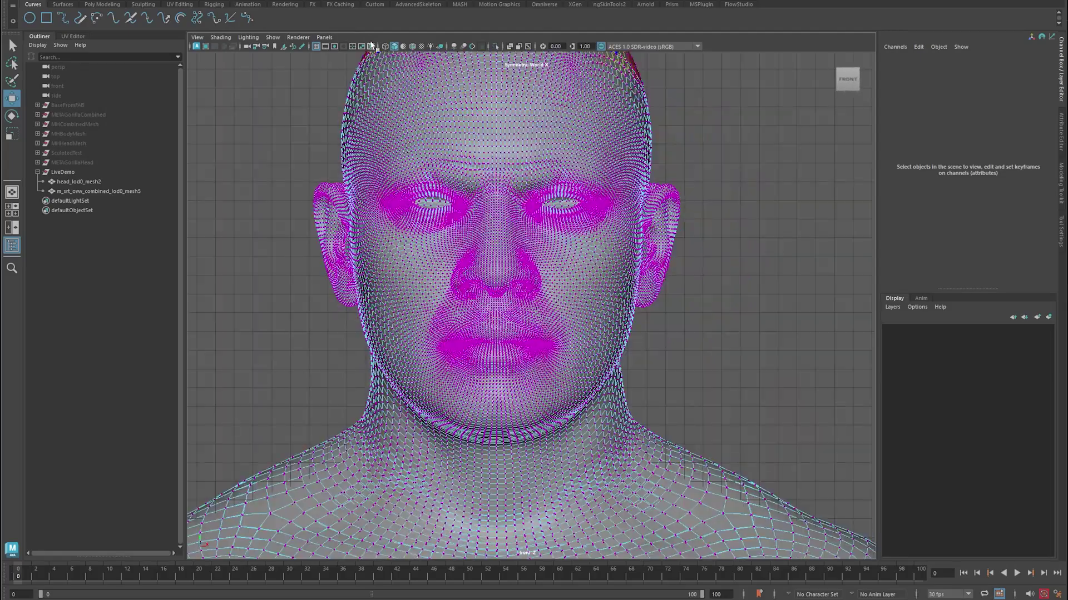
- In the wireframe front view, soft-select the outer ear vertices of both meshes and pull both ears outward symmetrically along X
left_click(394, 46)
left_click(385, 46)
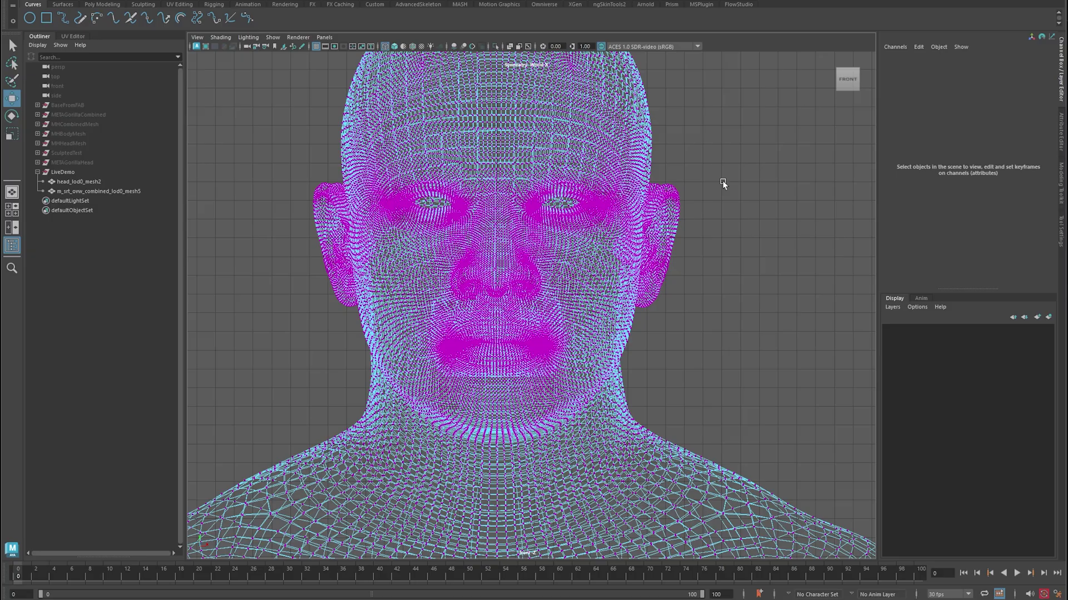
left_click_drag(681, 207, 652, 317)
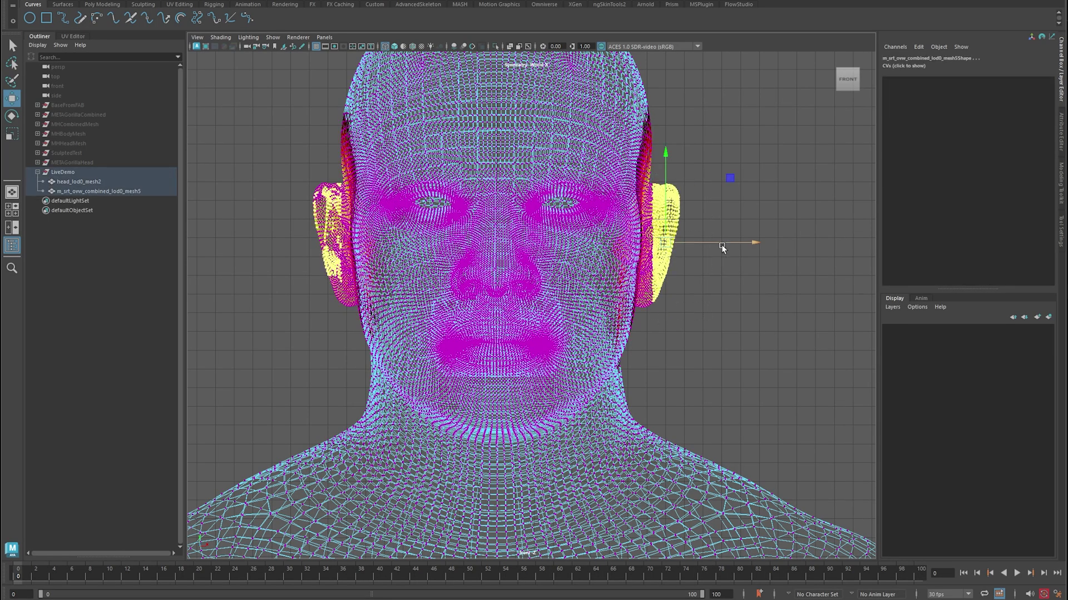
left_click_drag(722, 245, 790, 242)
key("e")
key("r")
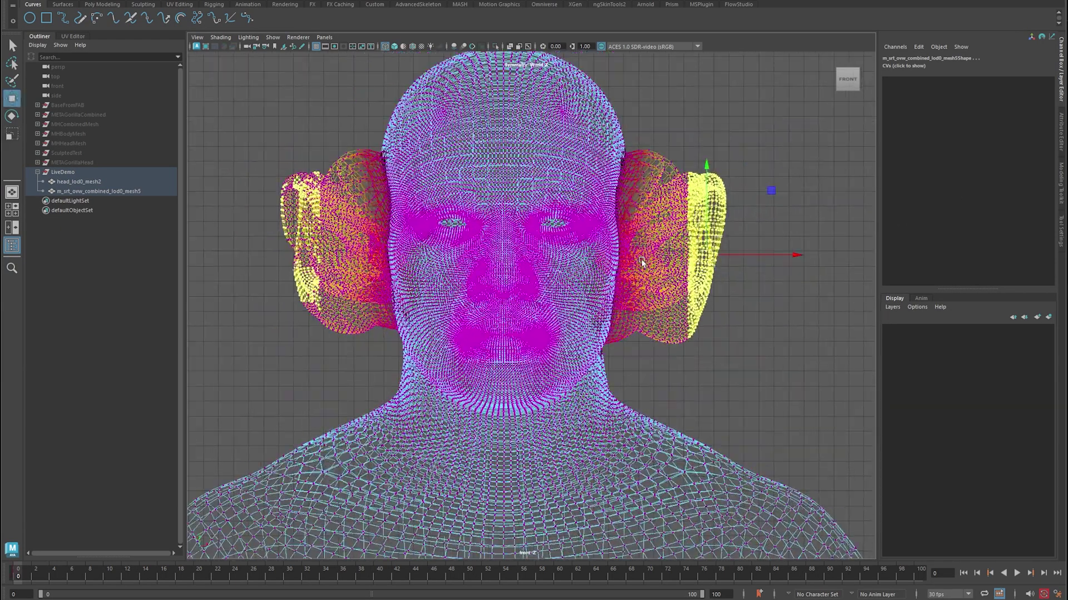
key("space")
key("space")
left_click_drag(646, 217, 624, 211, "alt")
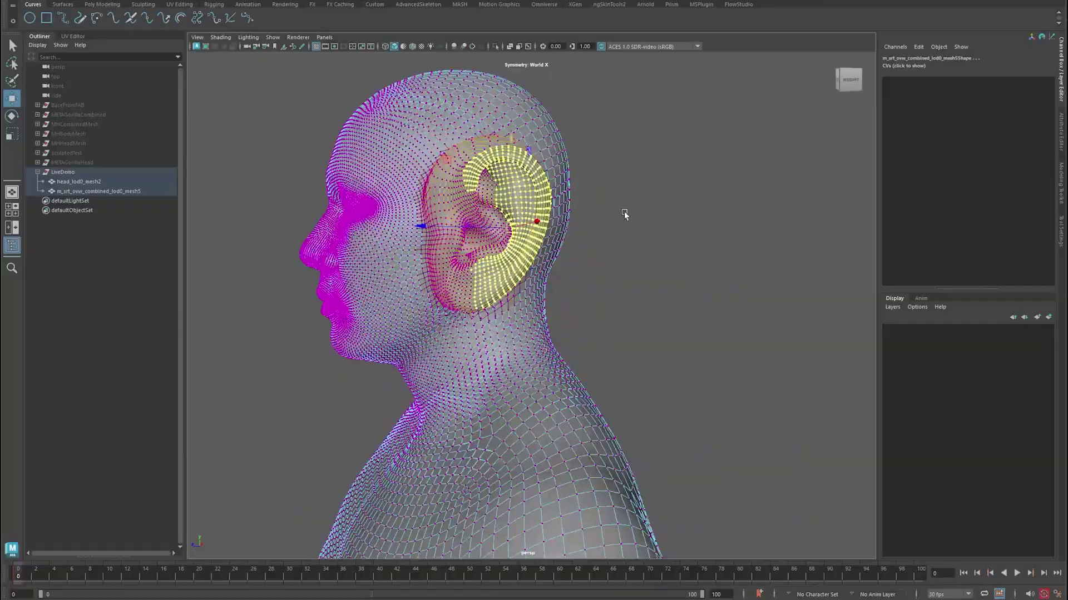
- In the side view, soft-select the vertices at the tip of the nose
key("space")
key("space")
scroll(714, 485, "up", 5)
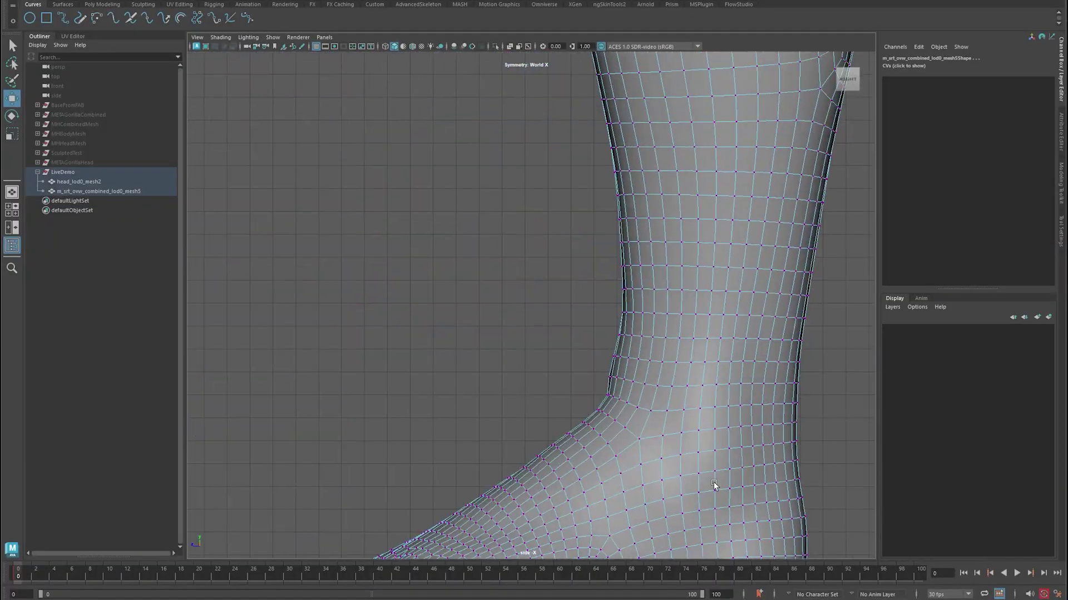
scroll(463, 222, "down", 5)
middle_click_drag(556, 89, 612, 422, "alt")
middle_click_drag(608, 191, 601, 344, "alt")
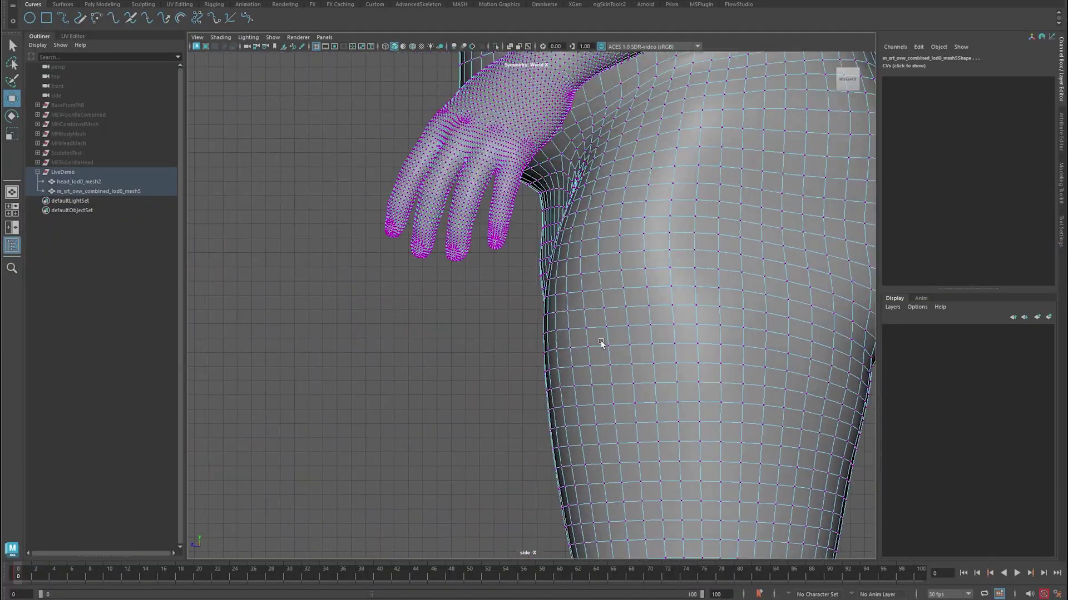
middle_click_drag(562, 78, 603, 365, "alt")
mouse_move(603, 119)
middle_mouse_down("alt")
mouse_move(614, 277)
mouse_move(606, 442)
middle_mouse_up("alt")
middle_click_drag(628, 78, 640, 365, "alt")
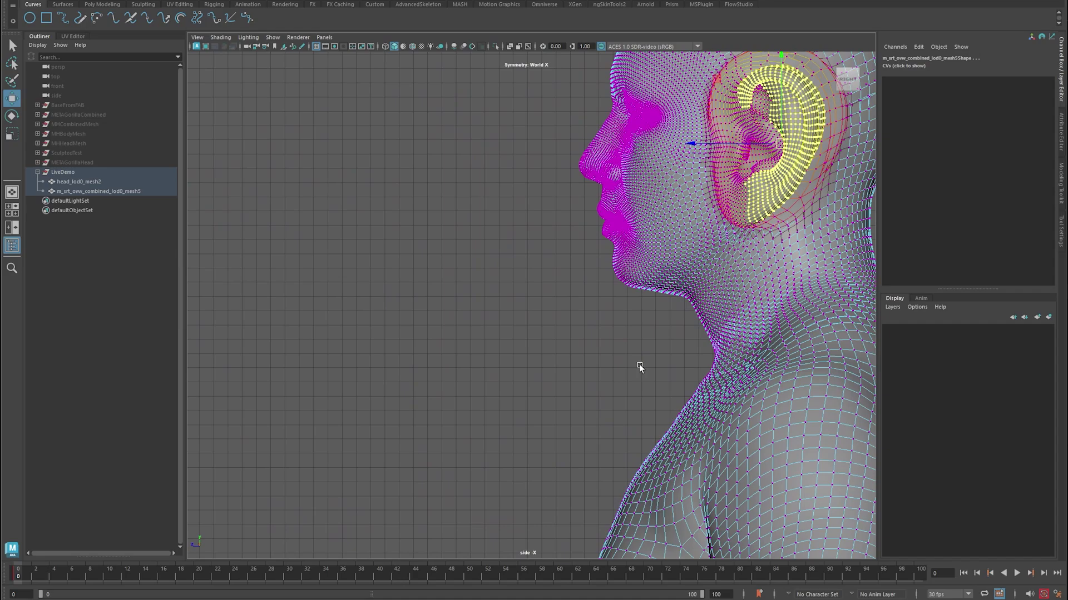
scroll(639, 367, "down", 3)
scroll(699, 310, "up", 5)
left_click_drag(547, 300, 613, 329)
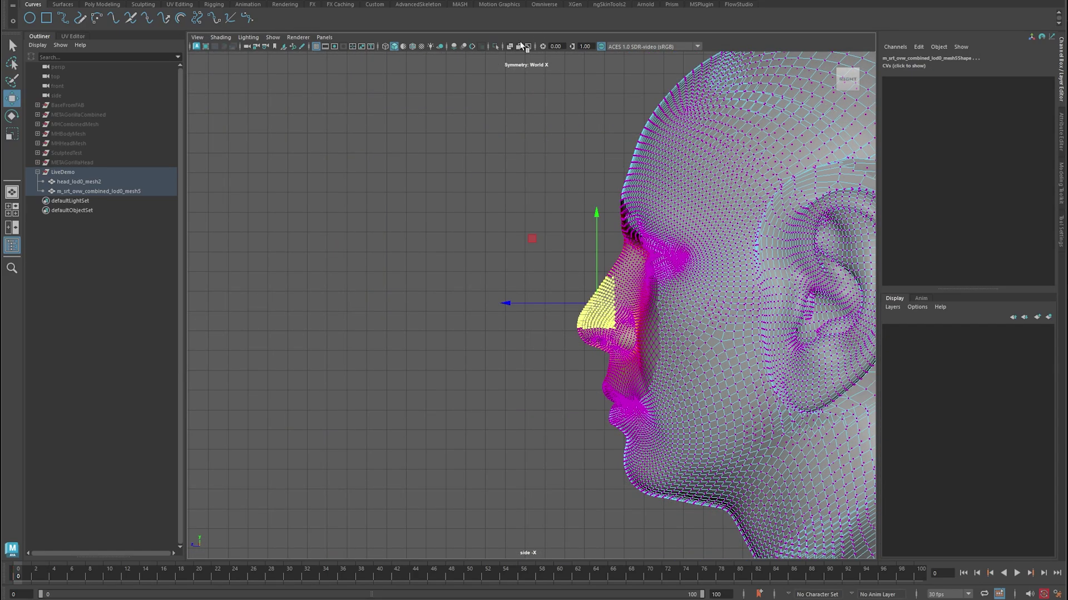
- In wireframe display, reselect the front of the nose and pull it forward into a long, pointed shape
left_click(386, 47)
scroll(623, 211, "up", 8)
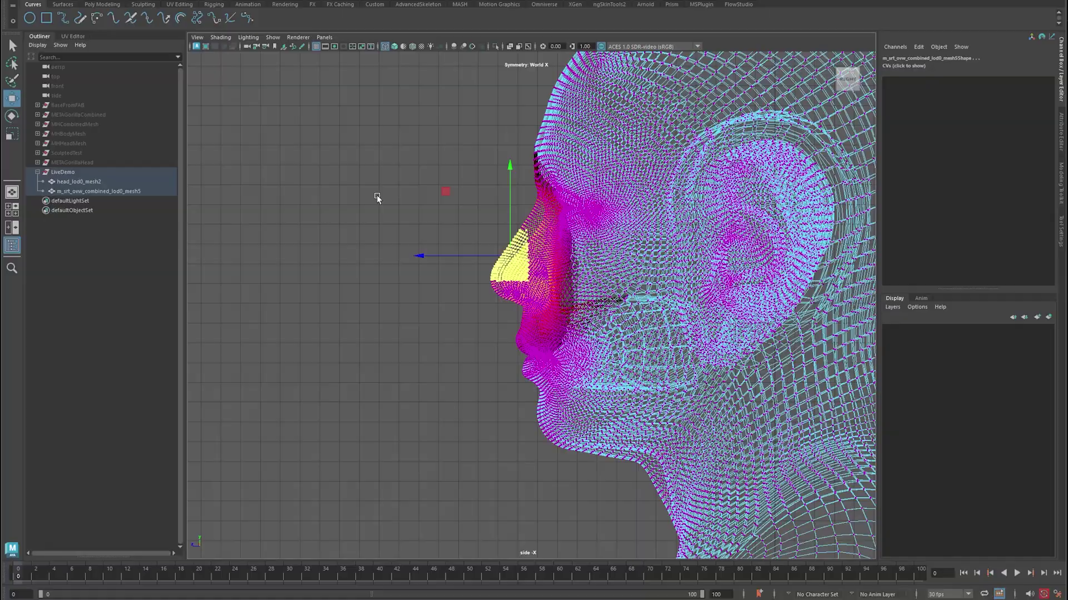
scroll(624, 210, "down", 10)
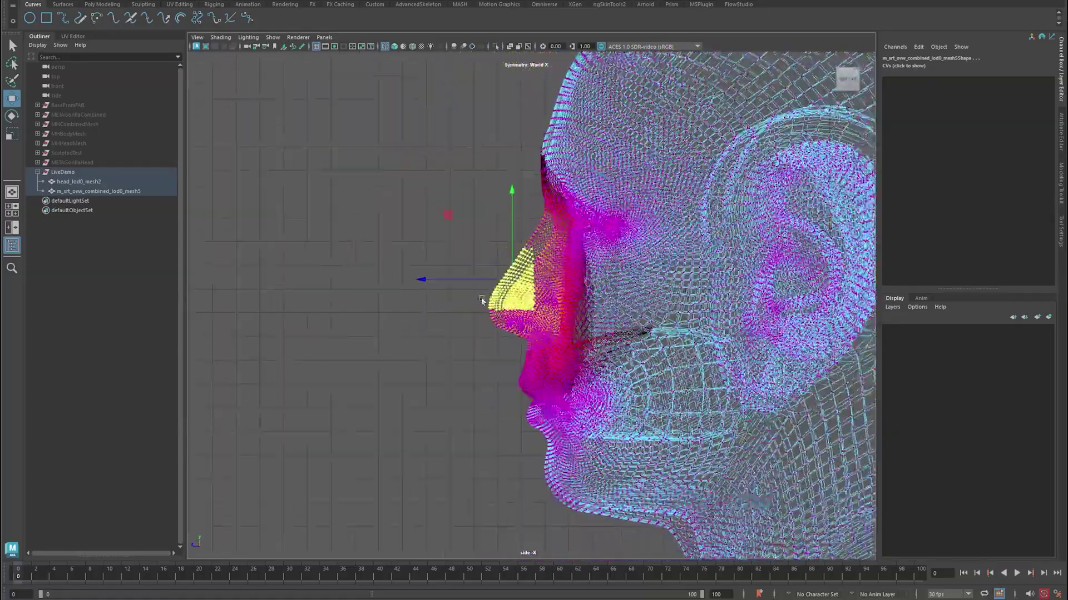
scroll(689, 325, "up", 1)
scroll(690, 324, "up", 1)
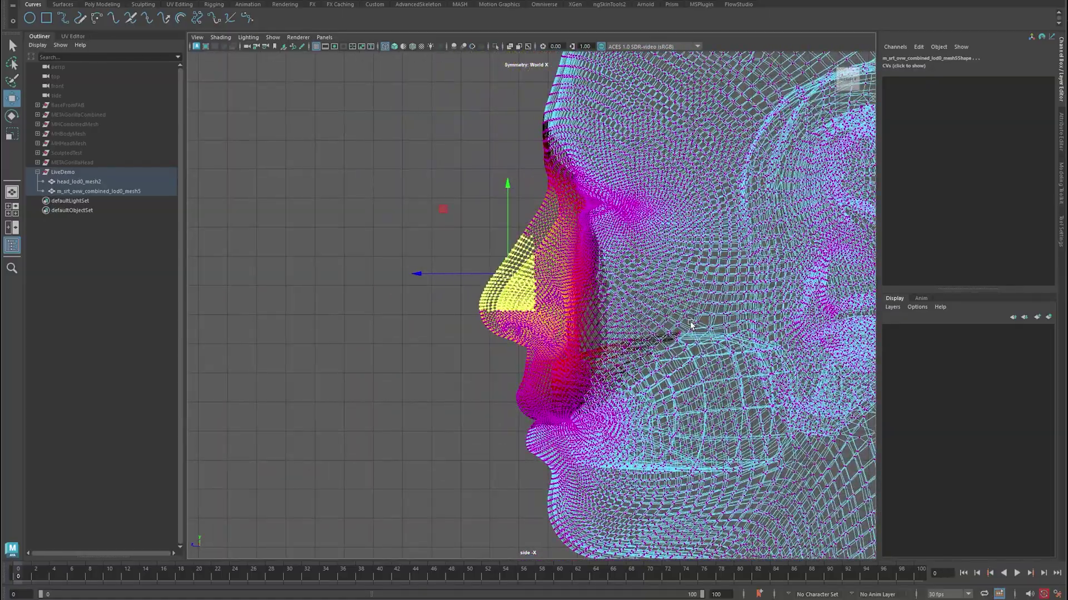
left_click(431, 361)
left_click_drag(426, 245, 518, 338)
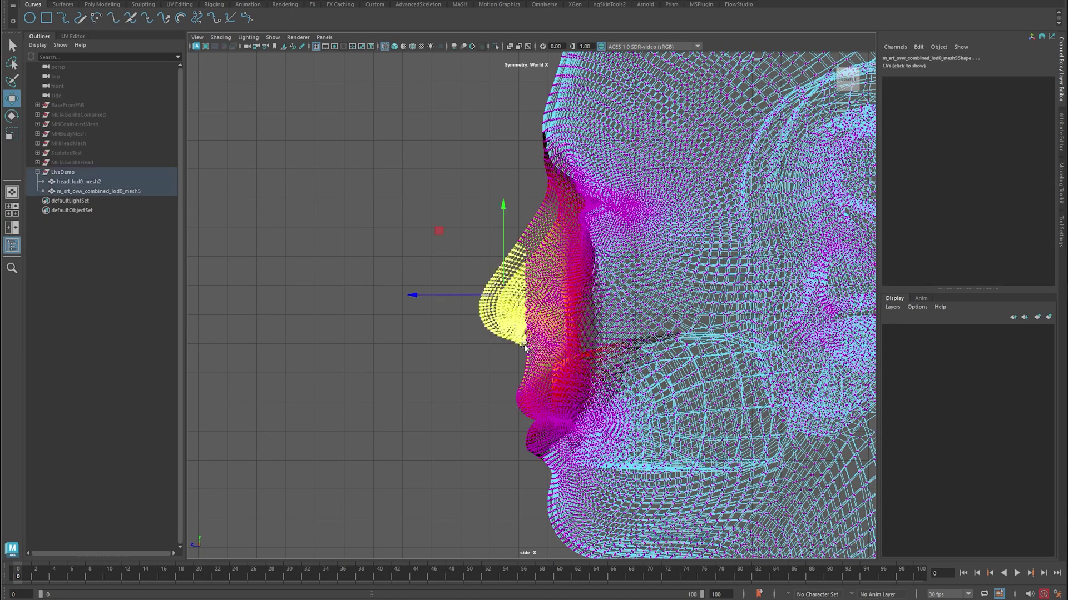
left_click_drag(462, 292, 388, 289)
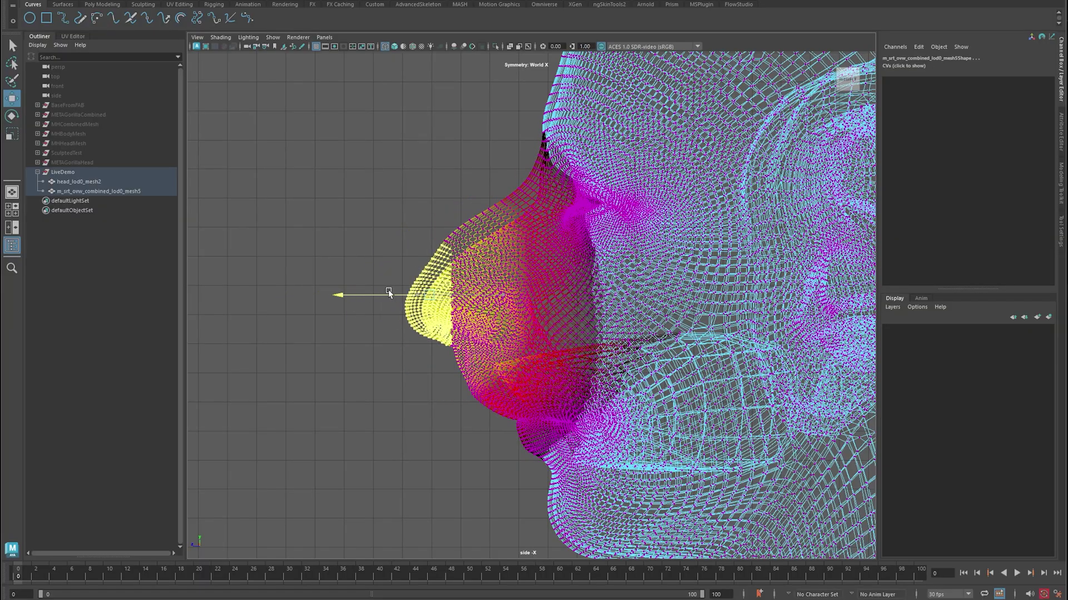
left_click(370, 289)
left_click_drag(418, 316, 193, 284)
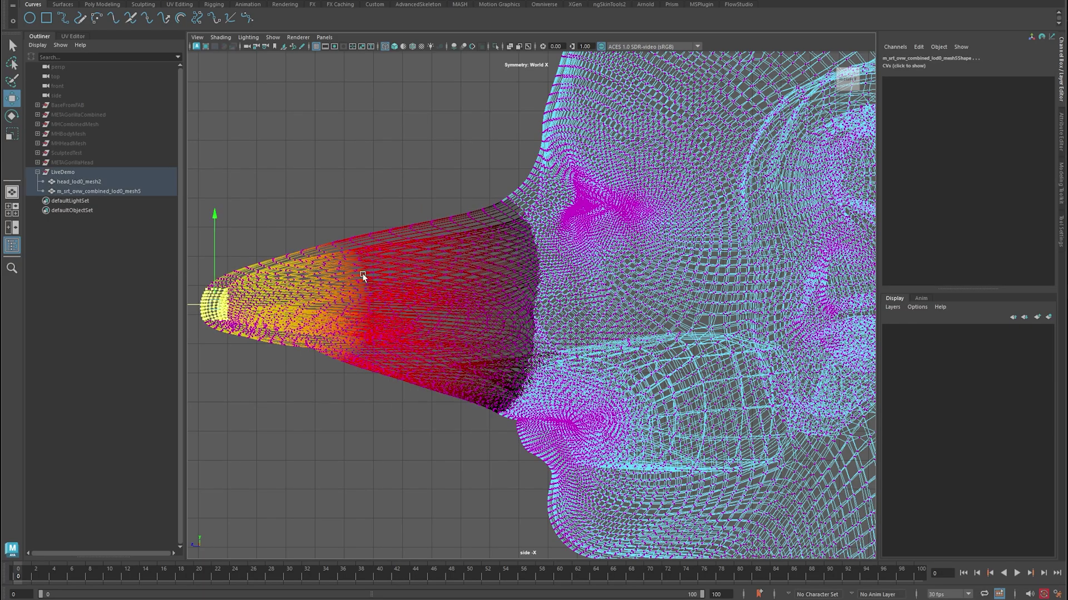
- In the front view, soft-select the vertices between the neck and shoulders and move them symmetrically upward and outward
scroll(486, 263, "down", 3)
scroll(644, 162, "down", 3)
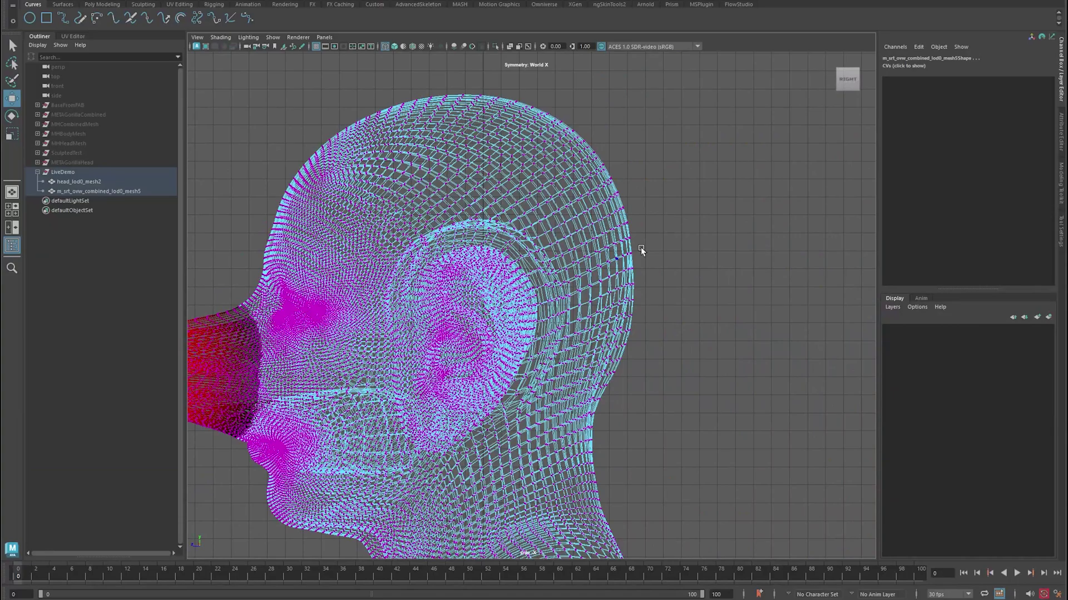
key("space")
key("space")
left_click_drag(575, 231, 723, 235, "alt")
scroll(691, 245, "down", 5)
left_click_drag(659, 283, 629, 319, "alt")
middle_click_drag(555, 322, 519, 258, "alt")
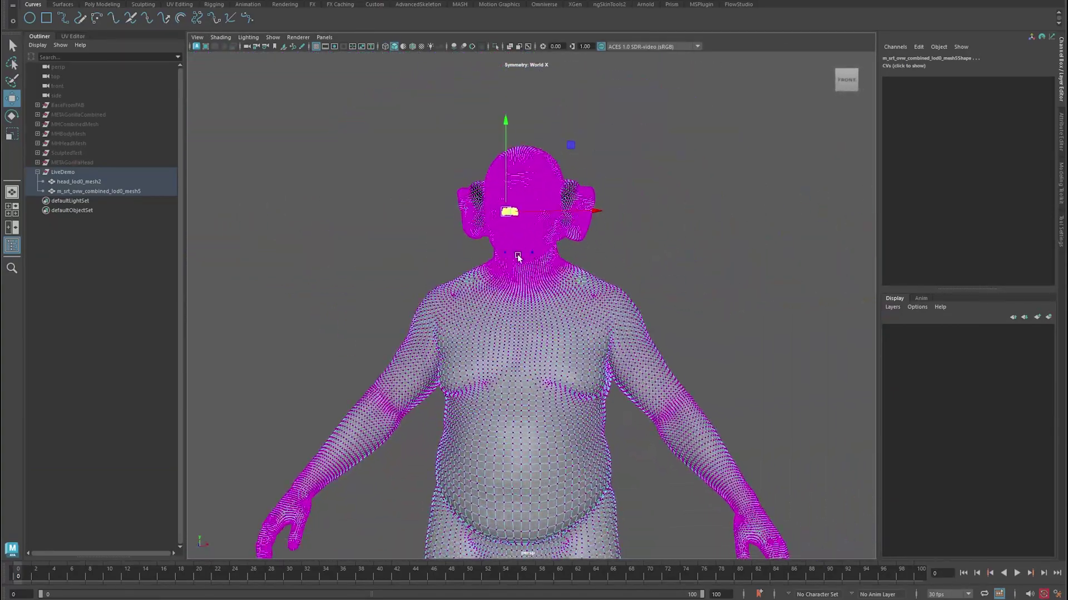
left_click_drag(785, 196, 696, 257)
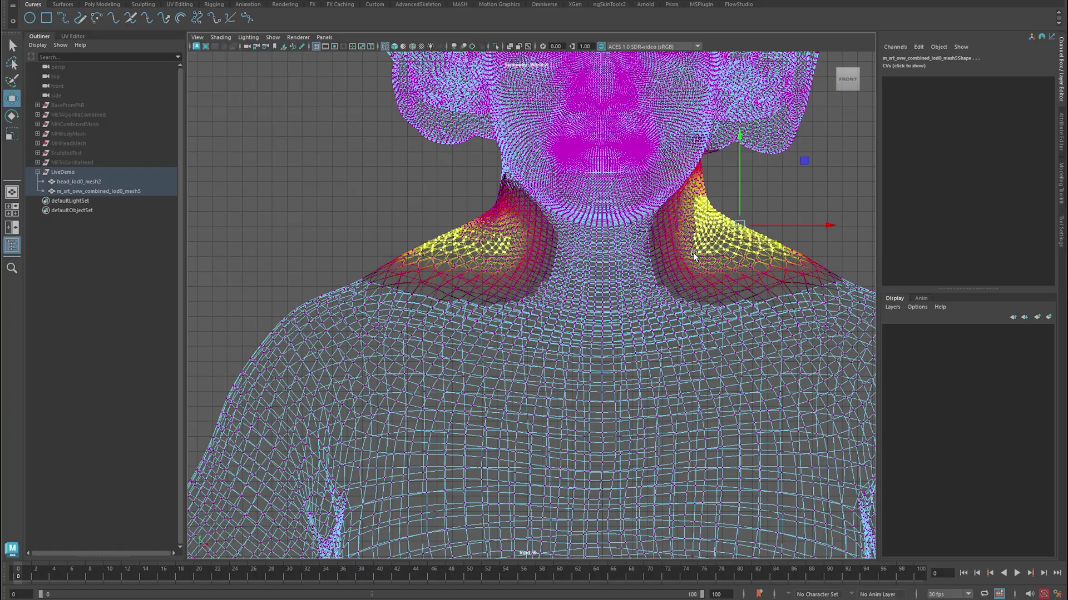
left_click_drag(767, 225, 770, 178)
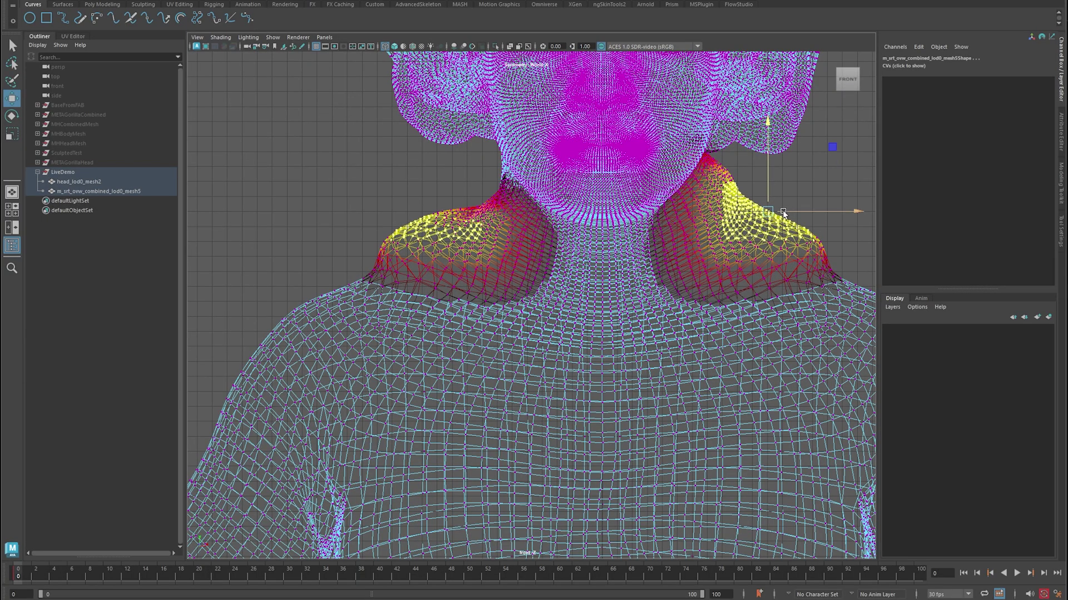
left_click_drag(812, 213, 831, 214)
left_click_drag(784, 182, 786, 177)
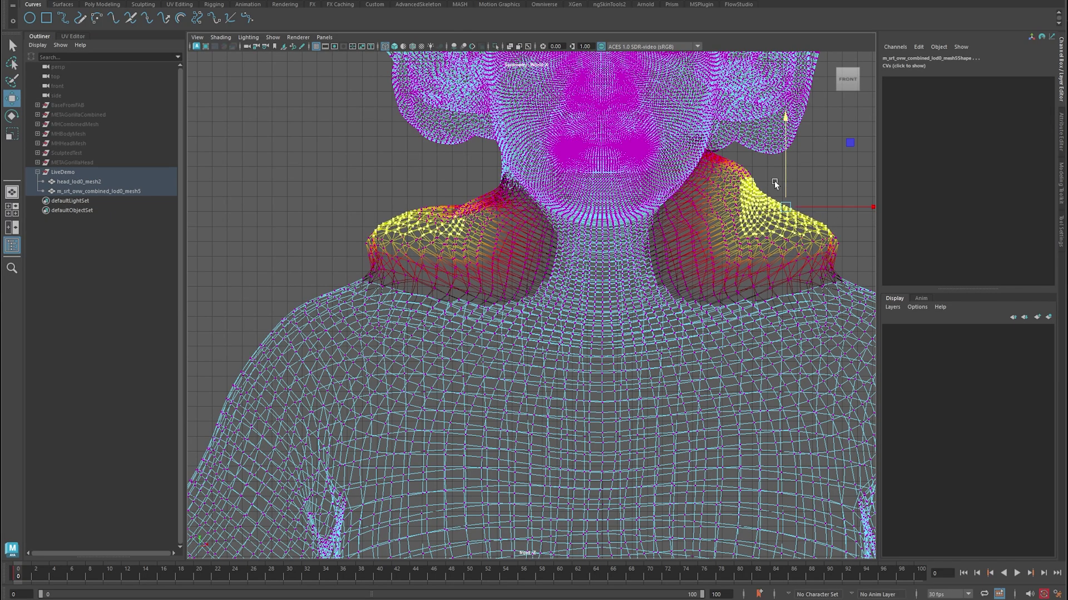
- Clear the vertex selection and return the meshes to object mode in the shaded perspective view
right_click_drag(774, 181, 709, 306, "alt")
middle_click_drag(708, 305, 546, 198, "alt")
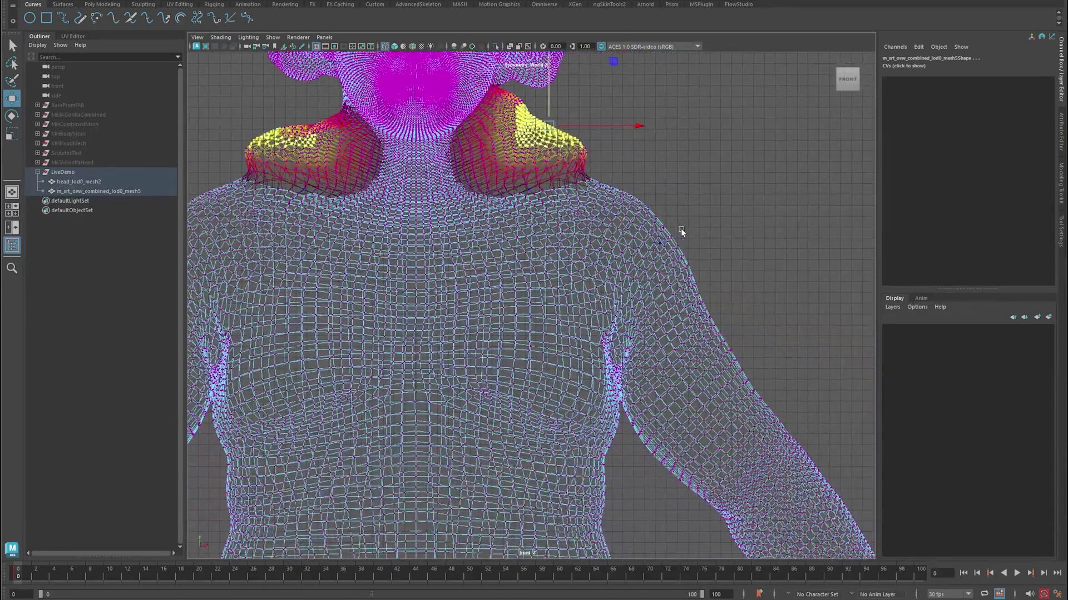
key("space")
key("space")
mouse_move(701, 207)
left_mouse_down("alt")
mouse_move(595, 215)
mouse_move(787, 214)
mouse_move(666, 224)
left_mouse_up("alt")
left_click(772, 228)
key("a")
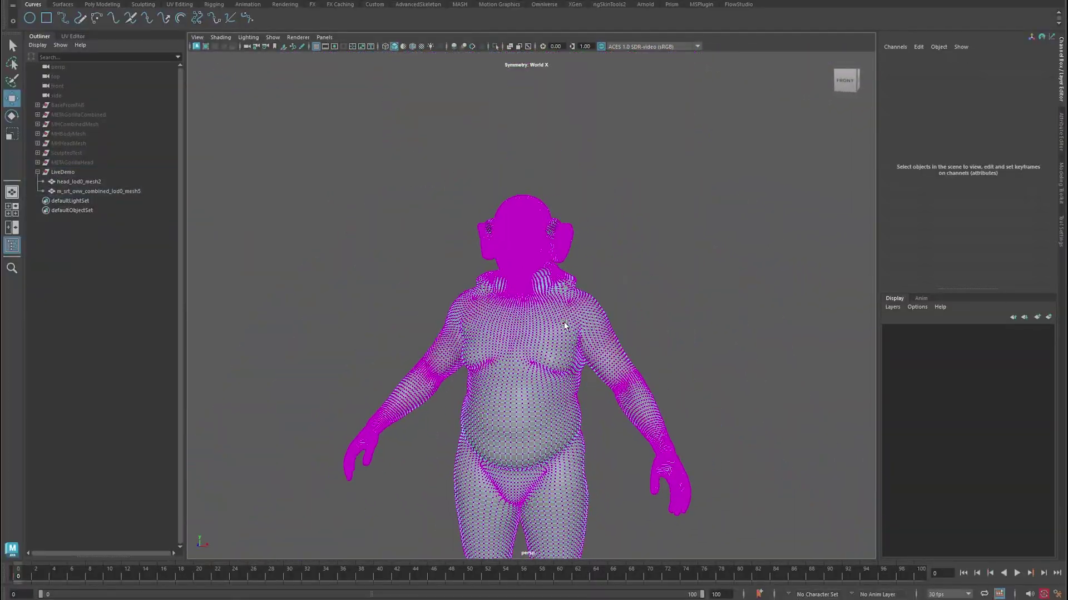
right_click_drag(514, 237, 562, 218)
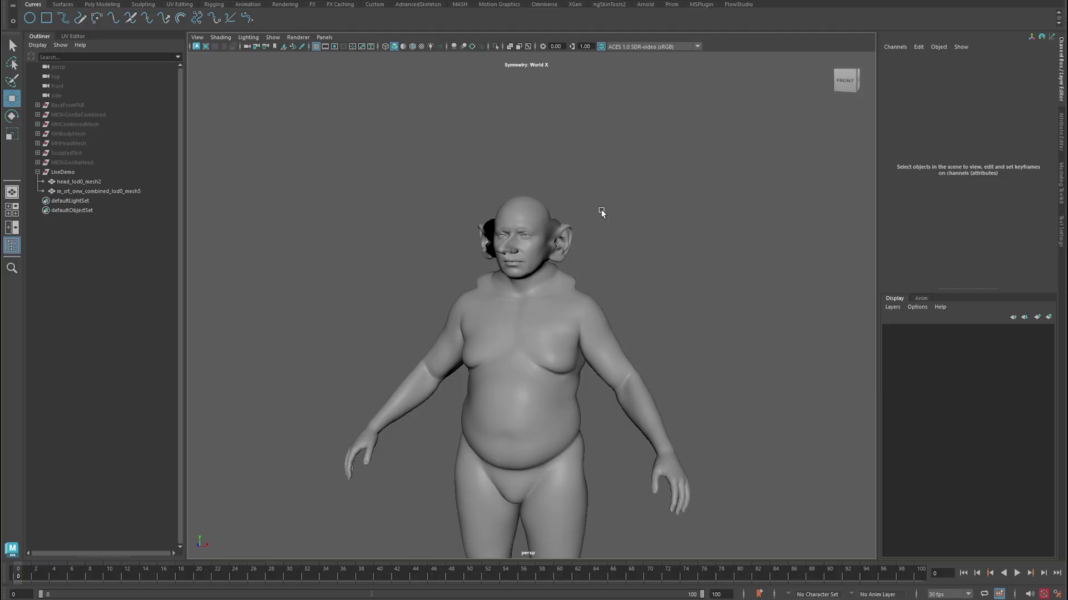
- Examine the reshaped nose, ears and shoulders of the character from a three-quarter angle
scroll(519, 323, "up", 5)
left_click_drag(470, 269, 504, 348, "alt")
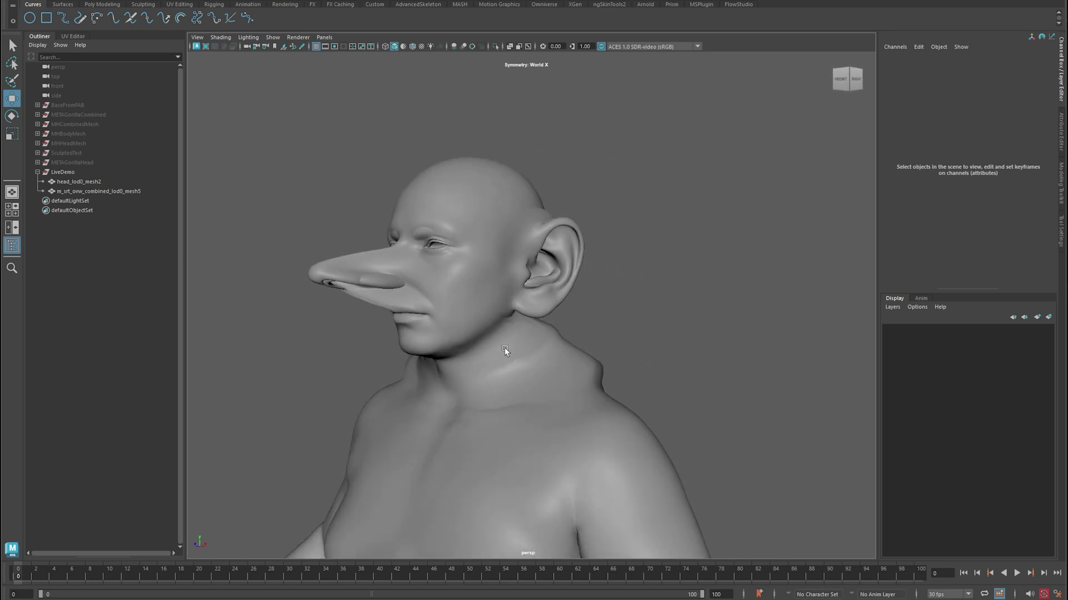
middle_click_drag(525, 366, 653, 325, "alt")
right_click_drag(653, 326, 429, 332, "alt")
middle_click_drag(548, 339, 544, 298, "alt")
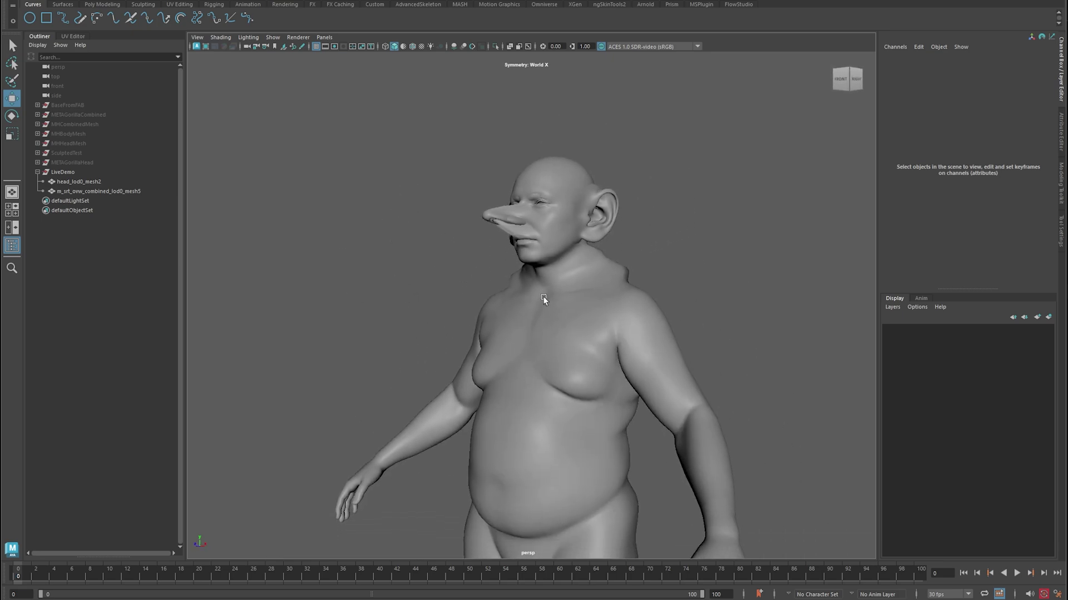
- Select head_lod0_mesh2, bring up the file export commands, and select the combined mesh instead
left_click(91, 180)
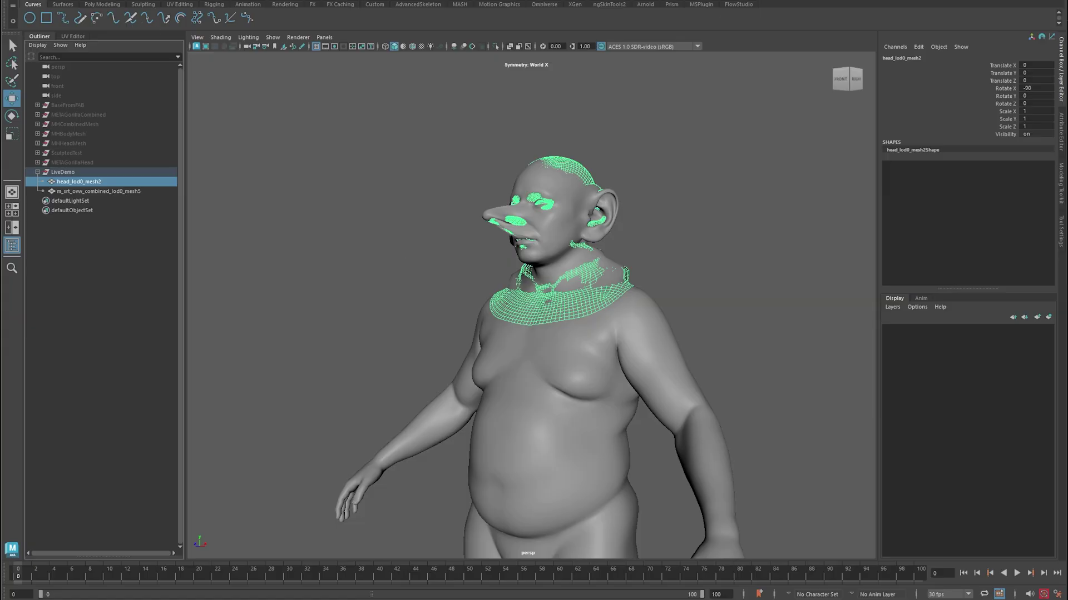
key("alt+f")
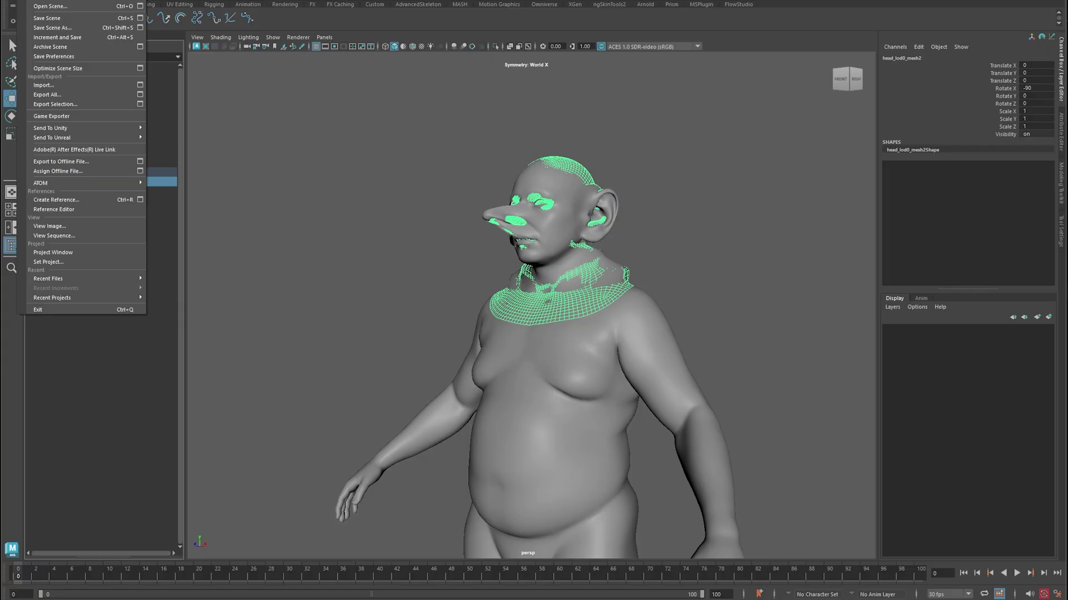
key("Escape")
left_click(83, 191)
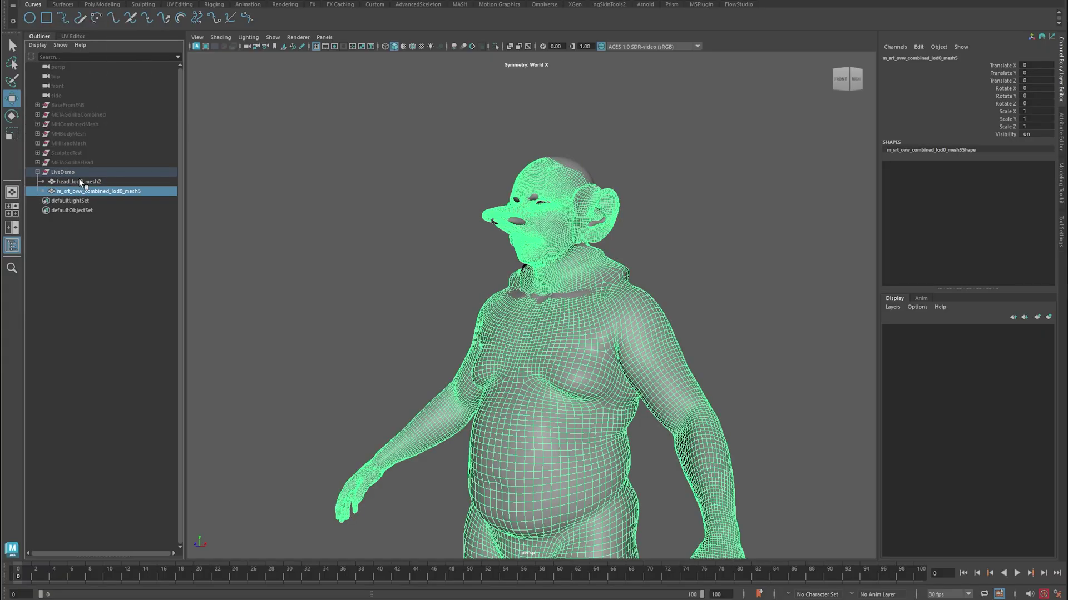
- Select both LiveDemo meshes and rotate them together about 77 degrees around X so the character tips face down
scroll(525, 293, "down", 6)
left_click_drag(525, 293, 378, 295, "alt")
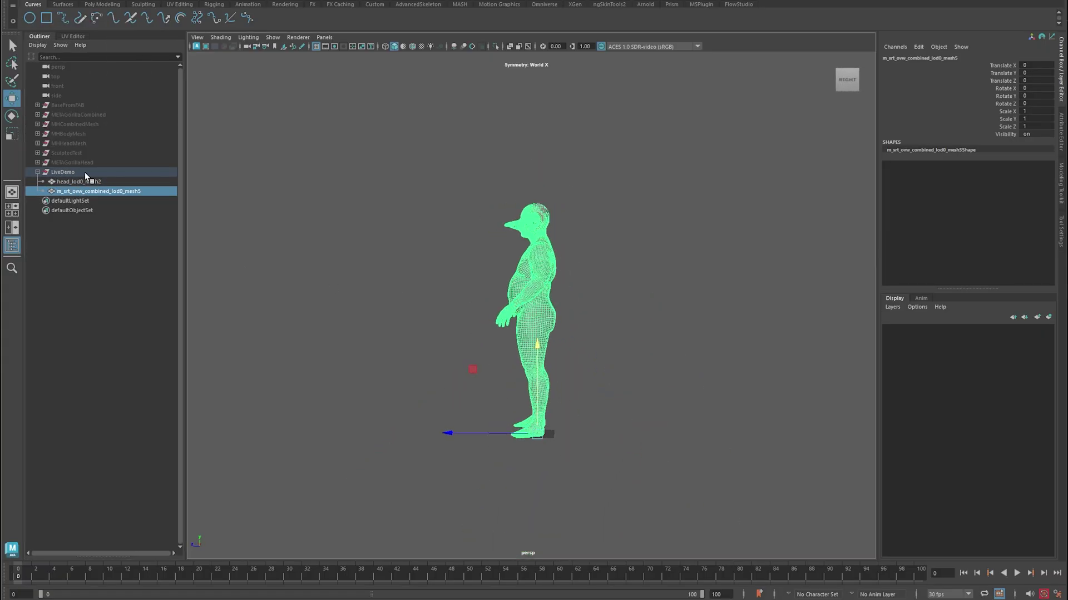
left_click(83, 181, "ctrl")
middle_click_drag(419, 304, 528, 291, "alt")
key("e")
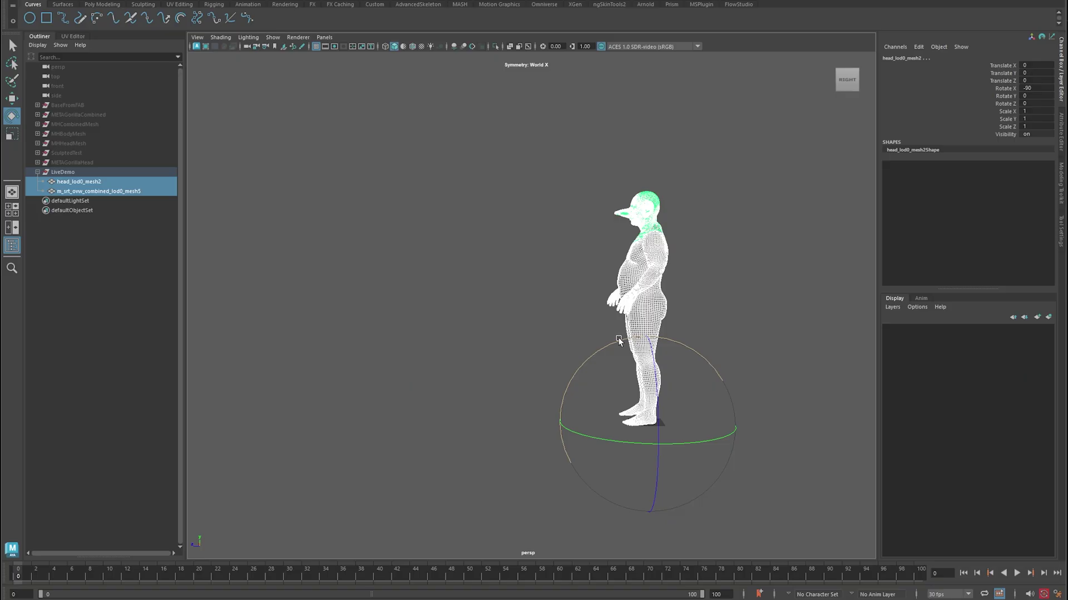
left_click_drag(612, 345, 562, 441)
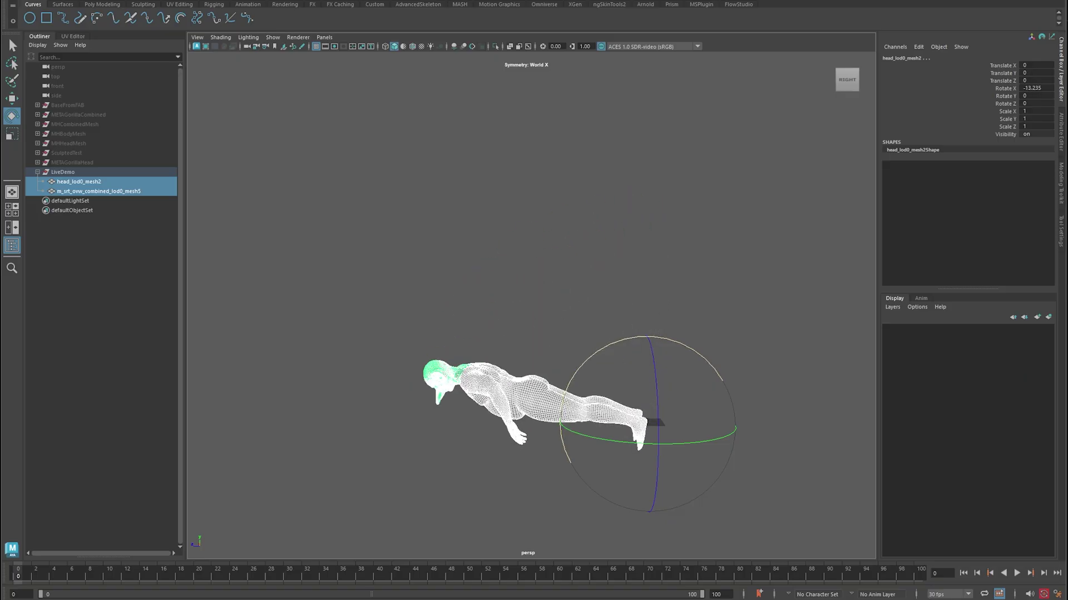
- Set Rotate X to 0 for both selected LiveDemo meshes
double_click(1040, 87)
type("0")
key("Return")
- Set the combined LiveDemo mesh's Rotate X to 90 so the body lies face down in line with the head
left_click(661, 245)
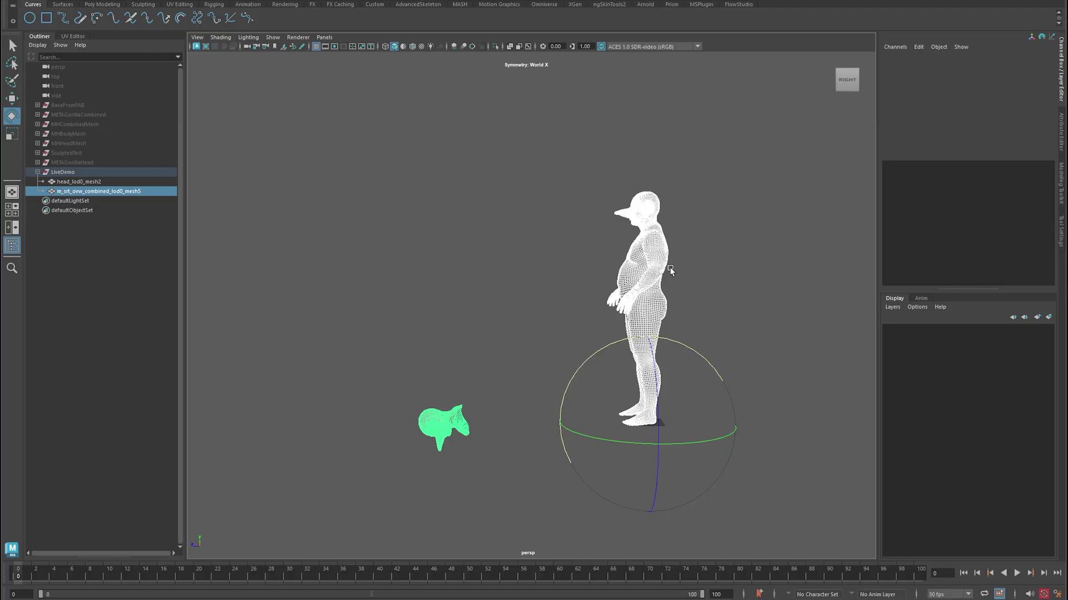
left_click_drag(687, 348, 567, 396)
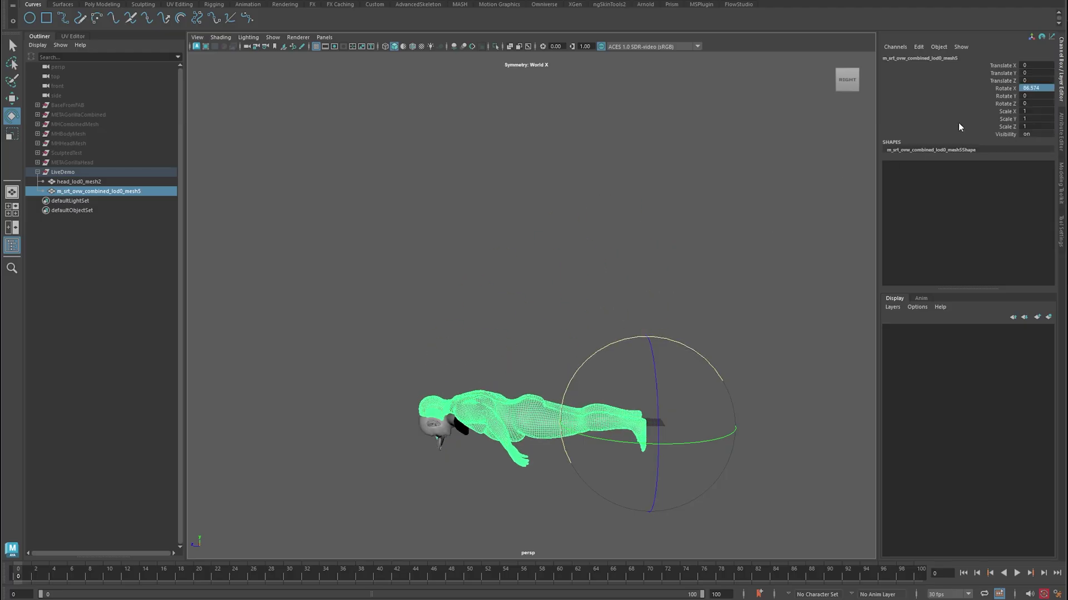
double_click(1037, 87)
type("90")
key("Return")
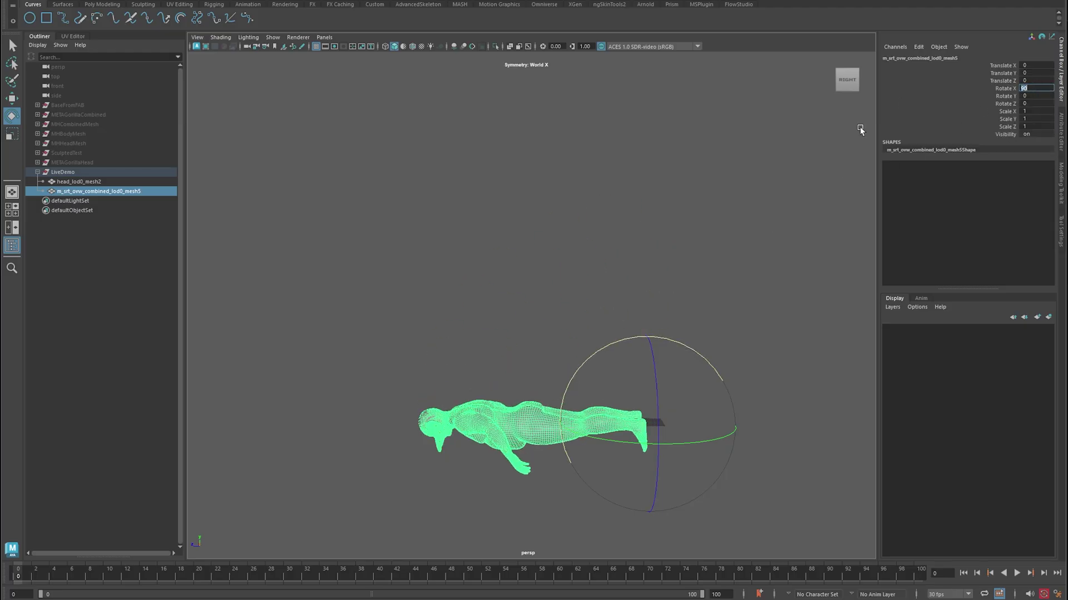
left_click_drag(577, 293, 539, 222, "alt")
left_click(467, 240)
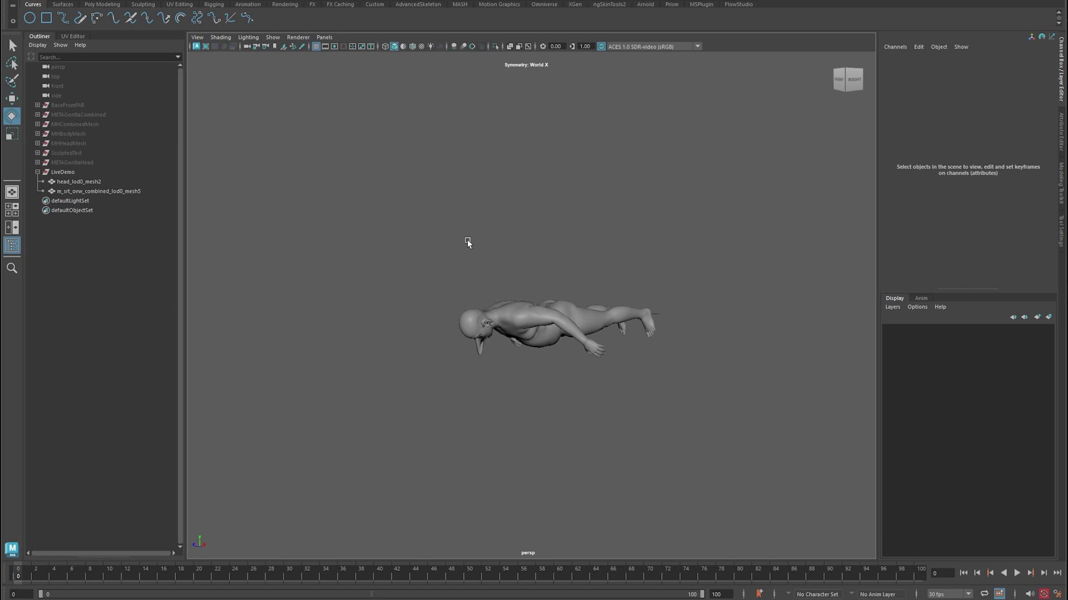
- Export head_lod0_mesh2 on its own as an OBJ named BigNoseHeadTEST in the MOD\test folder
scroll(461, 321, "up", 3)
left_click(87, 181)
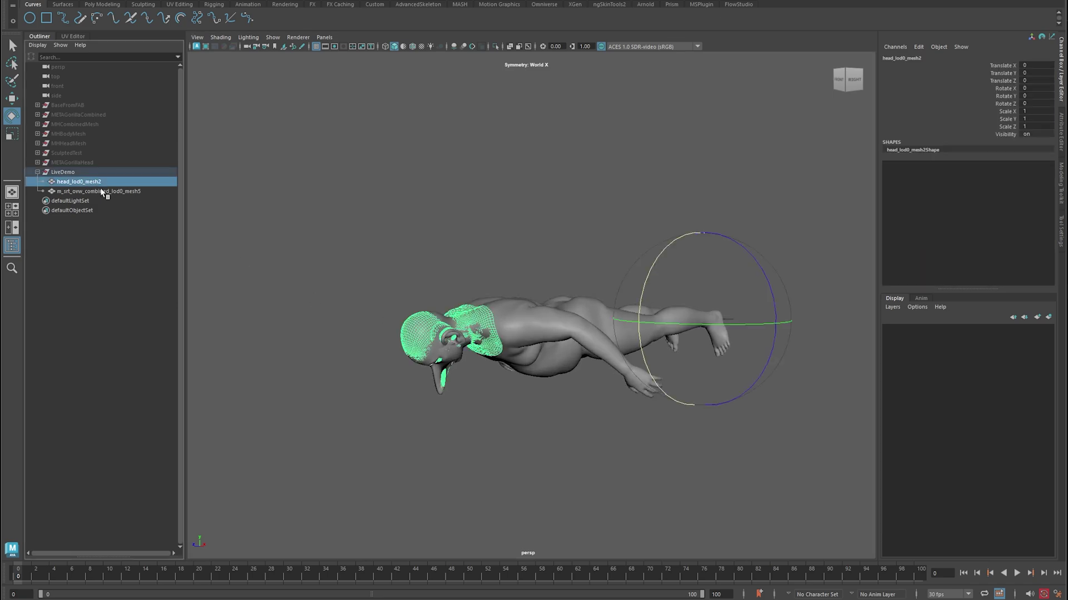
key("alt+f")
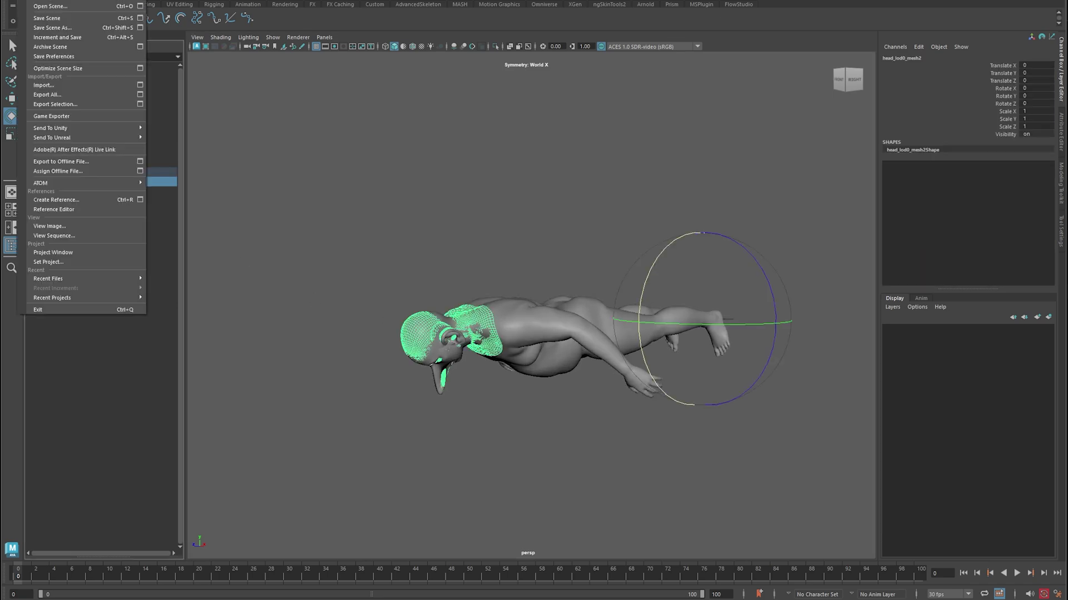
left_click(55, 104)
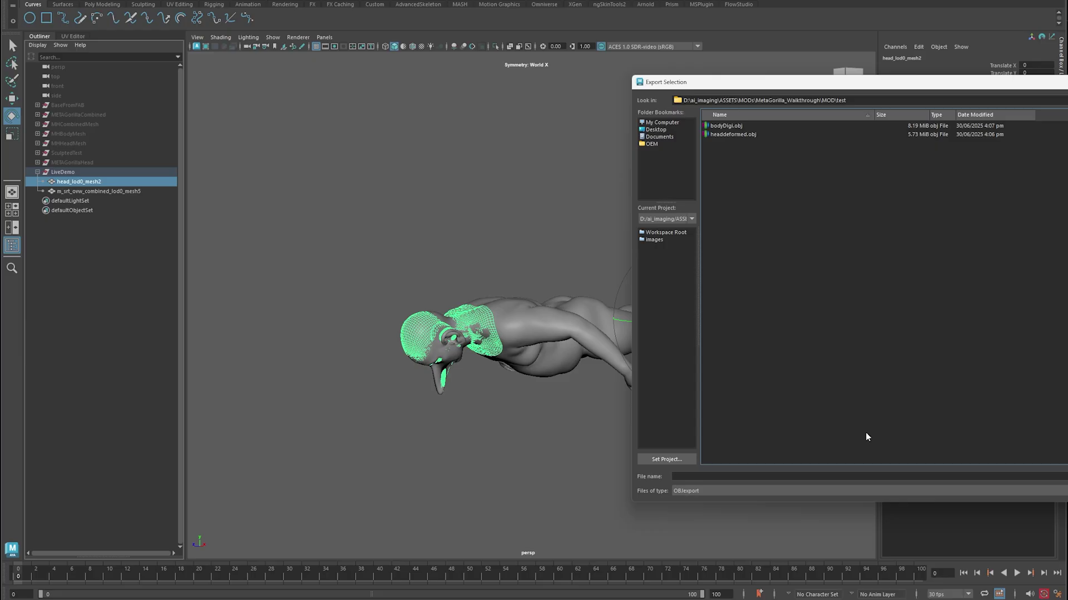
left_click(743, 476)
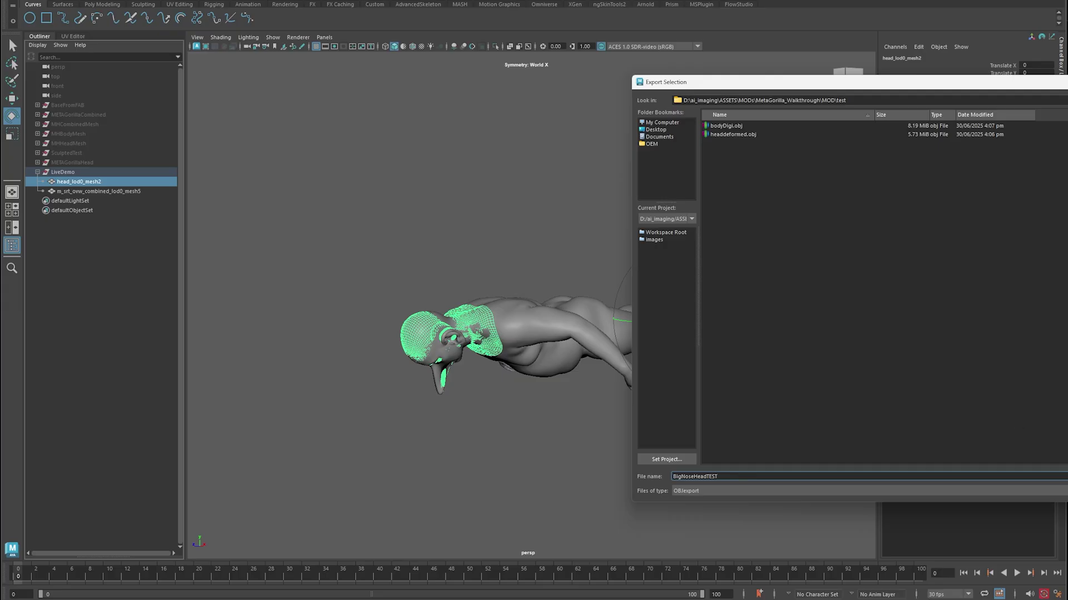
key("Return")
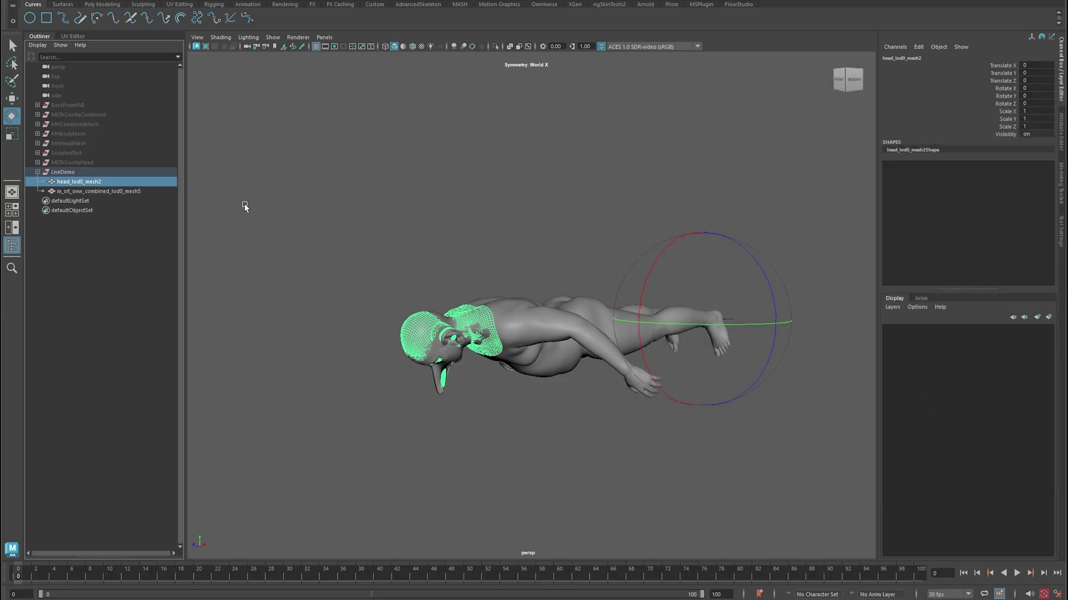
- Export the combined LiveDemo mesh on its own as BigNoseBodyCombinedTEST.obj in the same folder
left_click(105, 191)
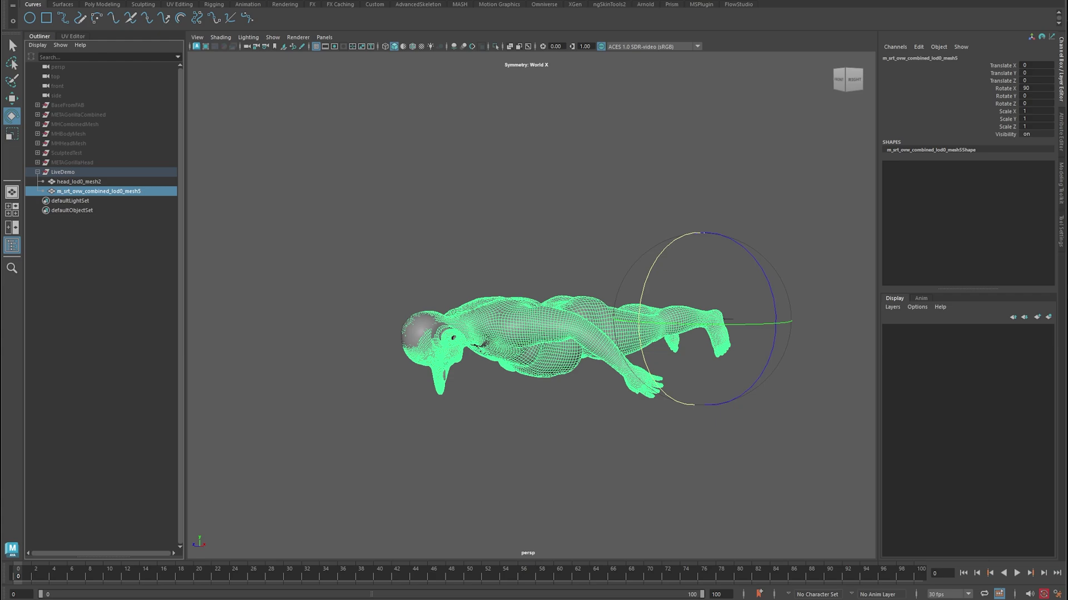
left_click(34, 2)
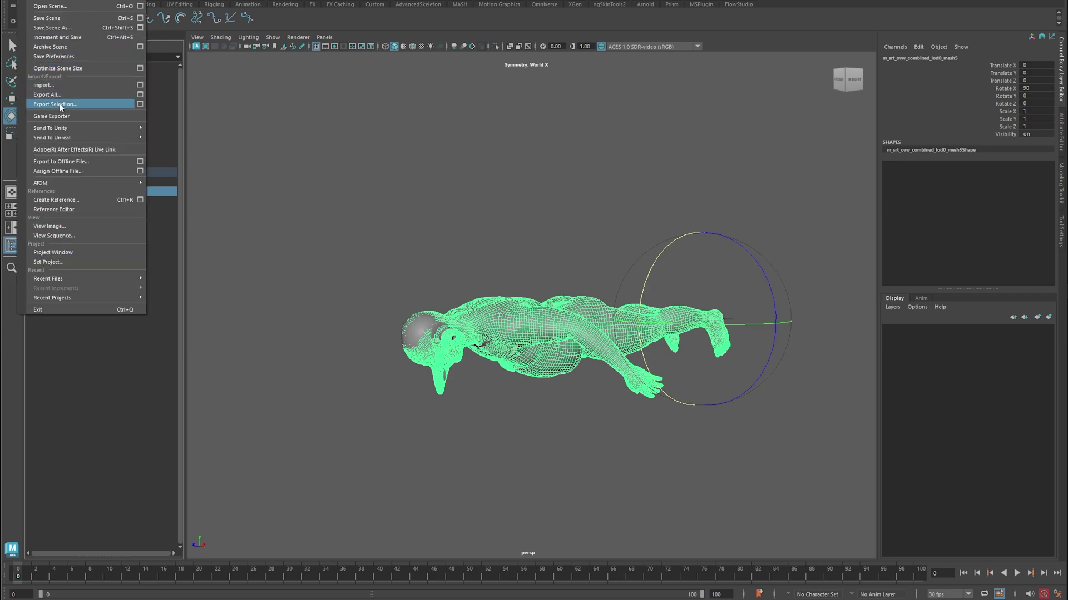
left_click(56, 104)
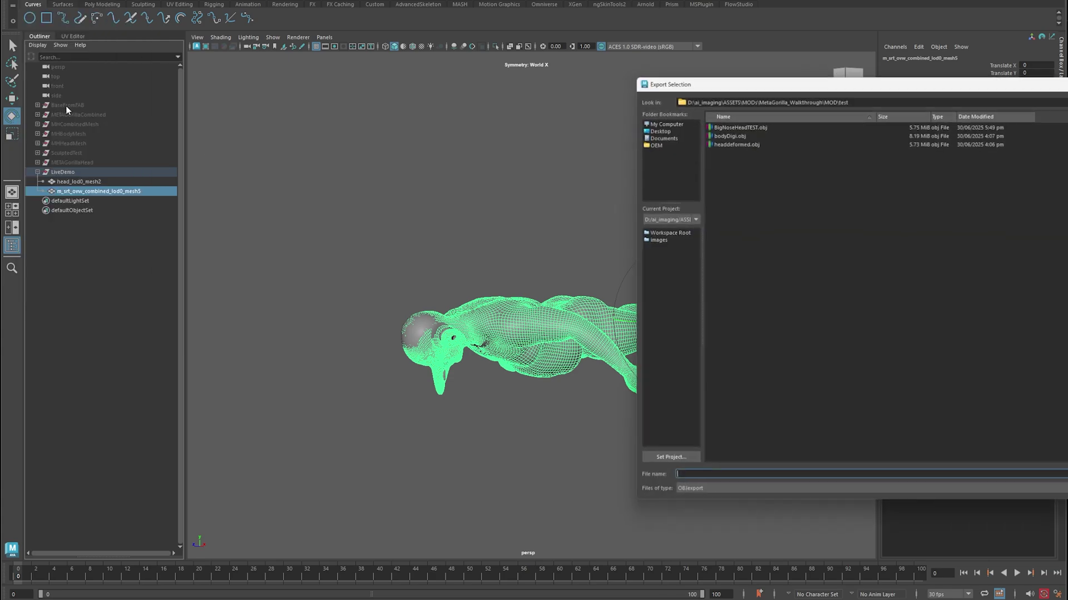
left_click(731, 127)
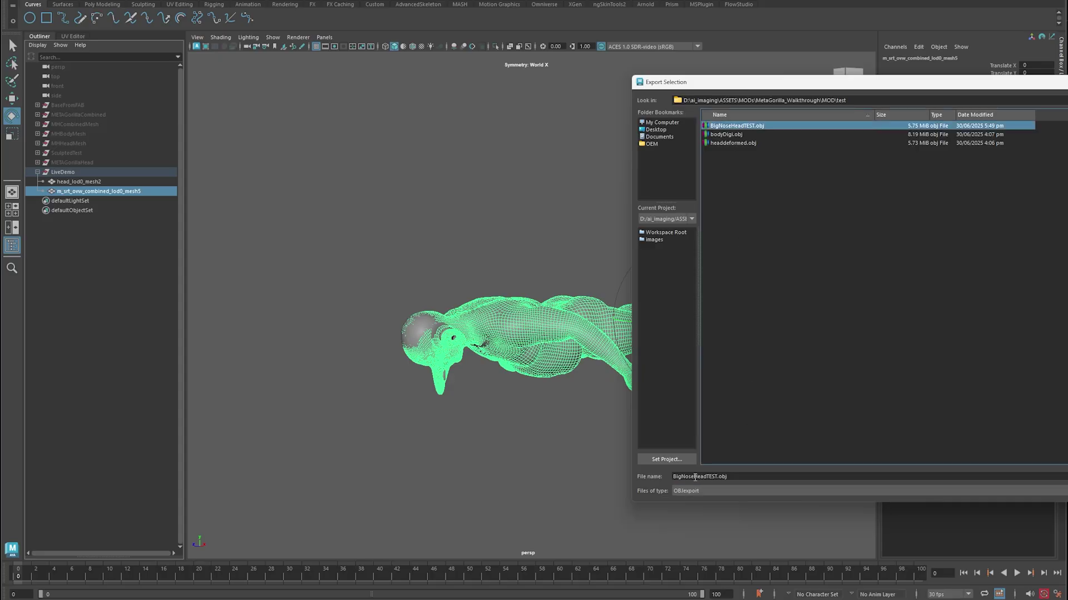
left_click(695, 477)
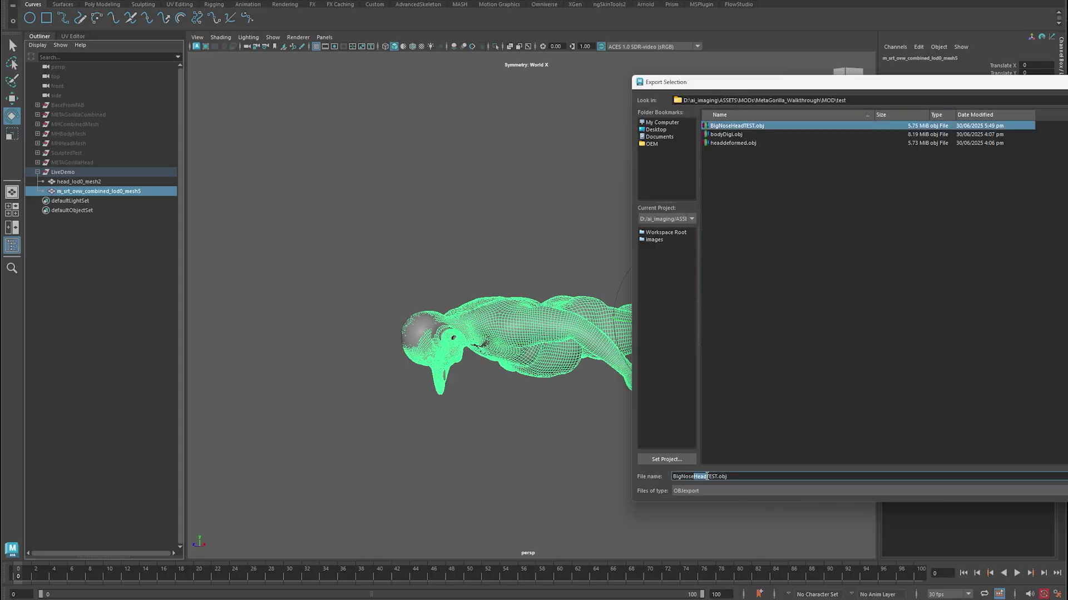
type("BodyCombin")
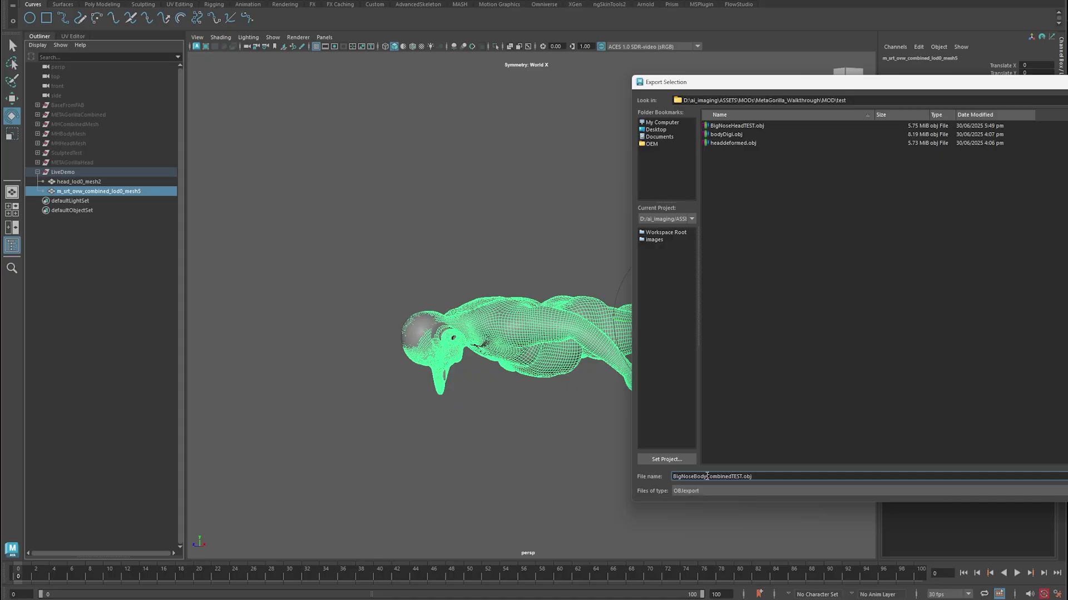
key("Return")
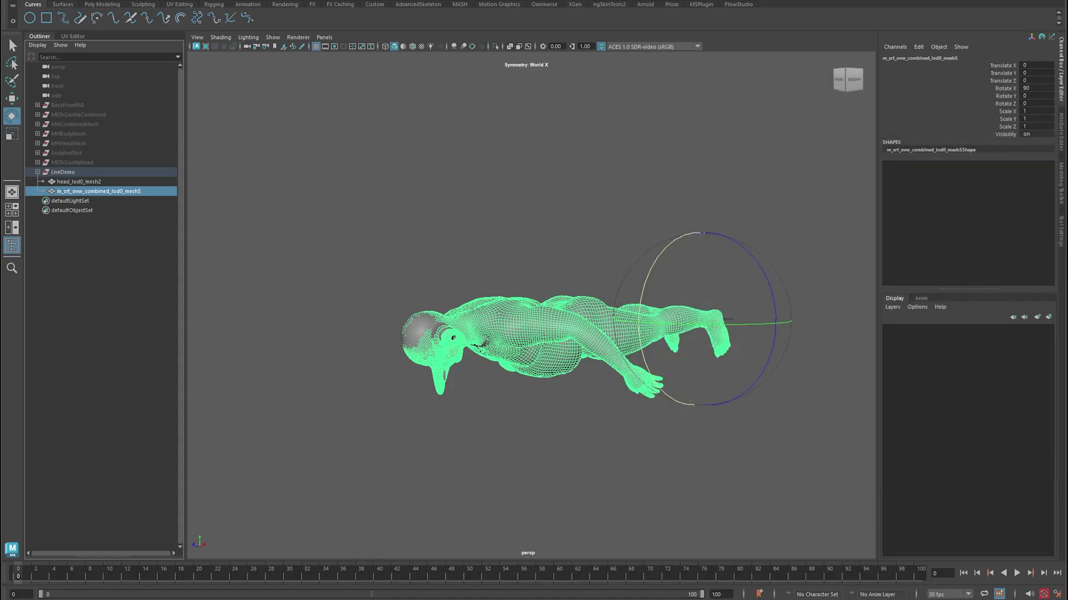
- Hide the whole LiveDemo group
left_click(67, 175)
left_click_drag(326, 184, 380, 193, "alt")
scroll(421, 212, "down", 4)
middle_click_drag(381, 192, 374, 222, "alt")
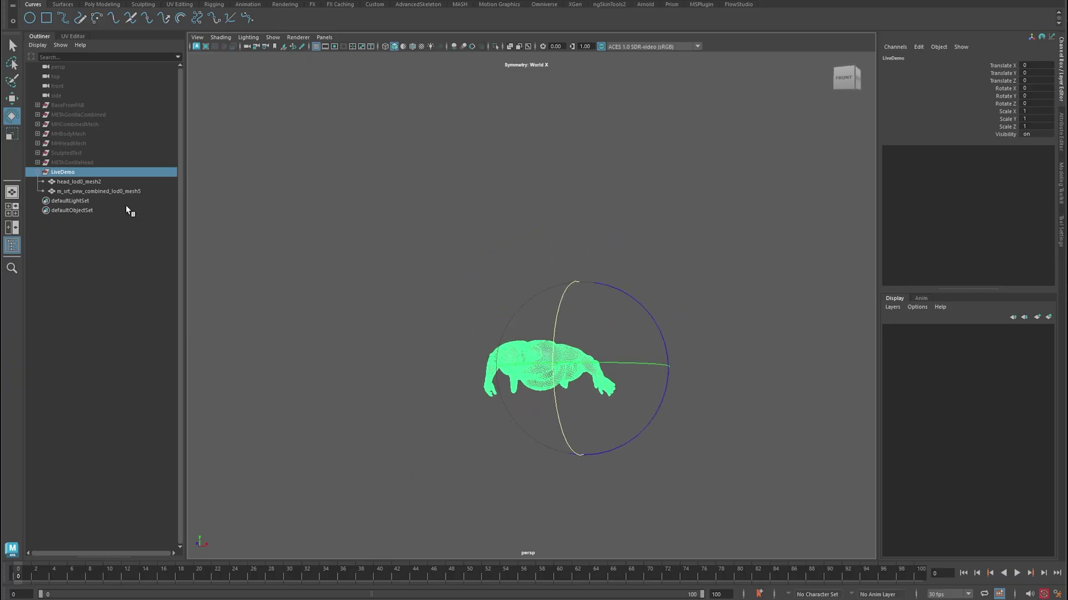
key("ctrl+h")
- Unhide the SculptedTest group and clear the selection
left_click(75, 162)
left_click(68, 153)
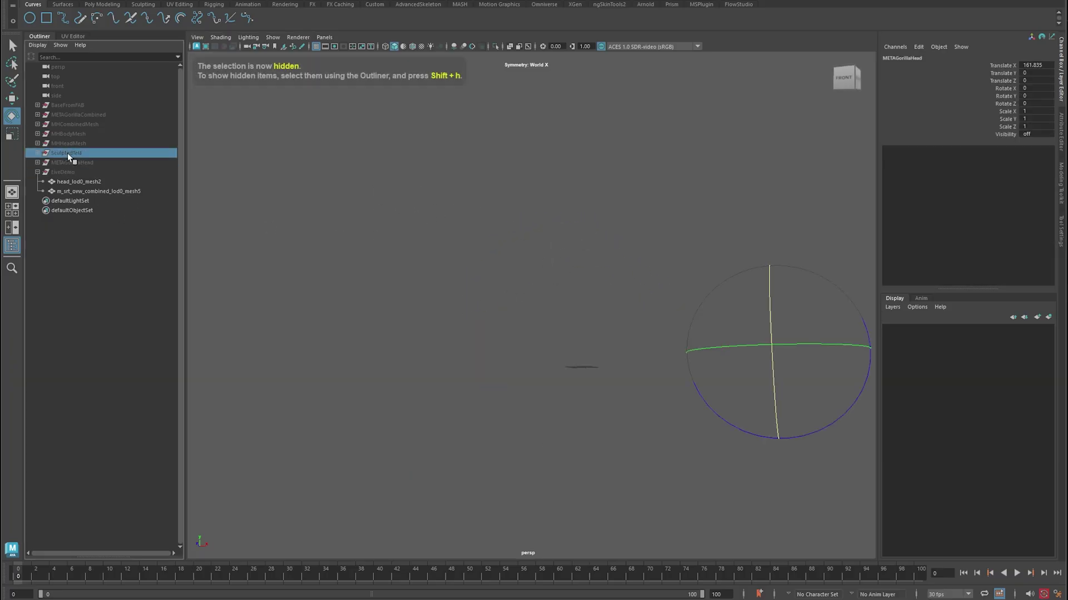
key("shift+h")
left_click(502, 204)
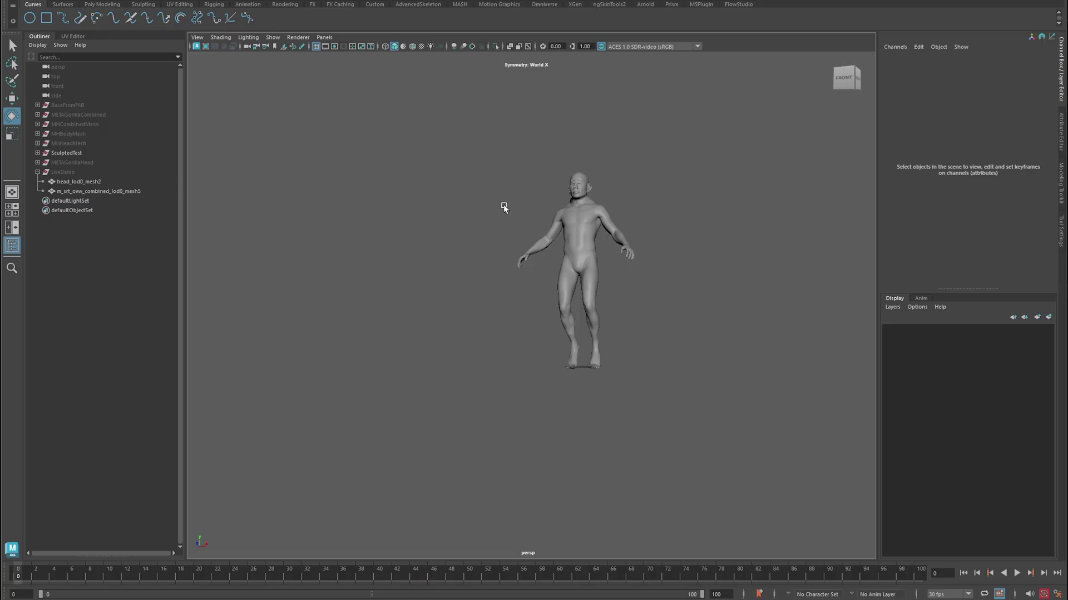
- Unhide the BaseFromFAB group beside the sculpted character and deselect everything
mouse_move(503, 204)
left_mouse_down("alt")
mouse_move(531, 292)
mouse_move(503, 301)
mouse_move(603, 227)
mouse_move(403, 285)
mouse_move(508, 271)
left_mouse_up("alt")
left_click(138, 105)
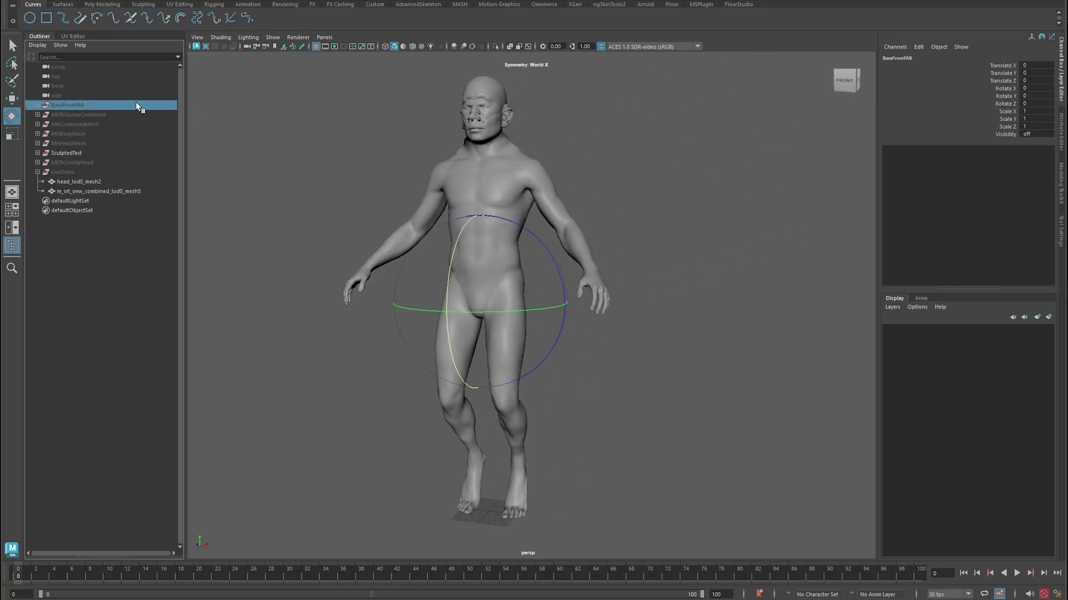
key("shift+h")
scroll(300, 178, "down", 3)
left_click_drag(404, 166, 376, 160, "alt")
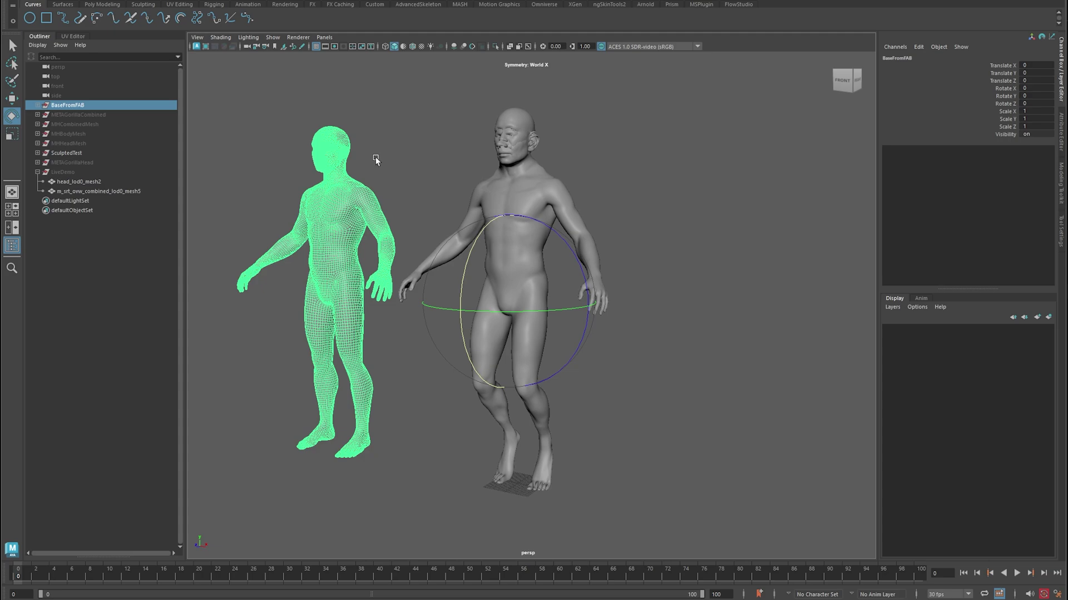
left_click(380, 187)
left_click(346, 206)
left_click(460, 200)
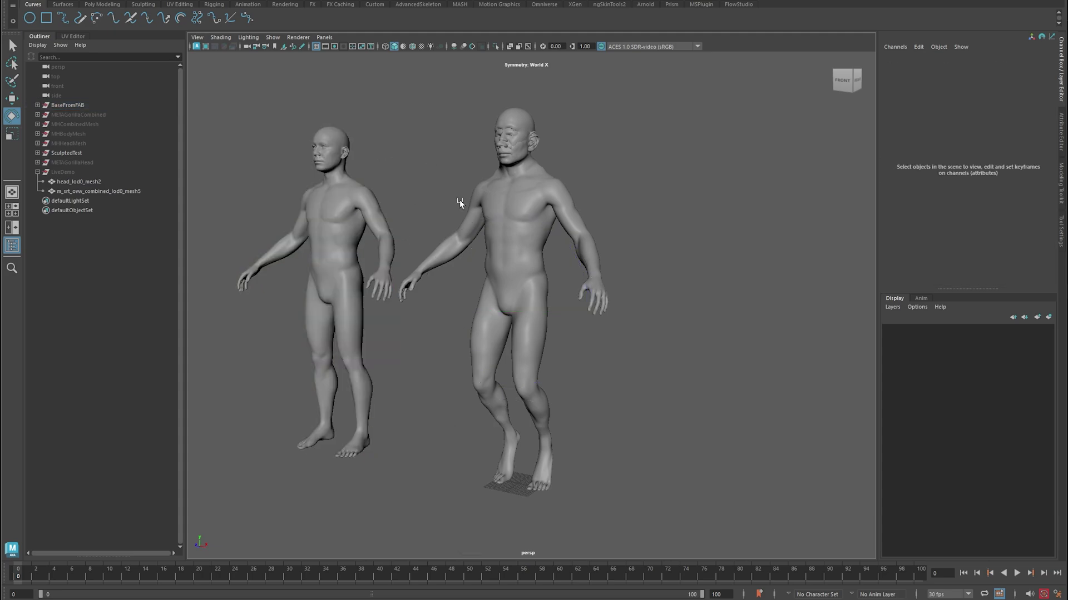
- Hide the separate head mesh of the SculptedTest character and select its combined body mesh
left_click(534, 127)
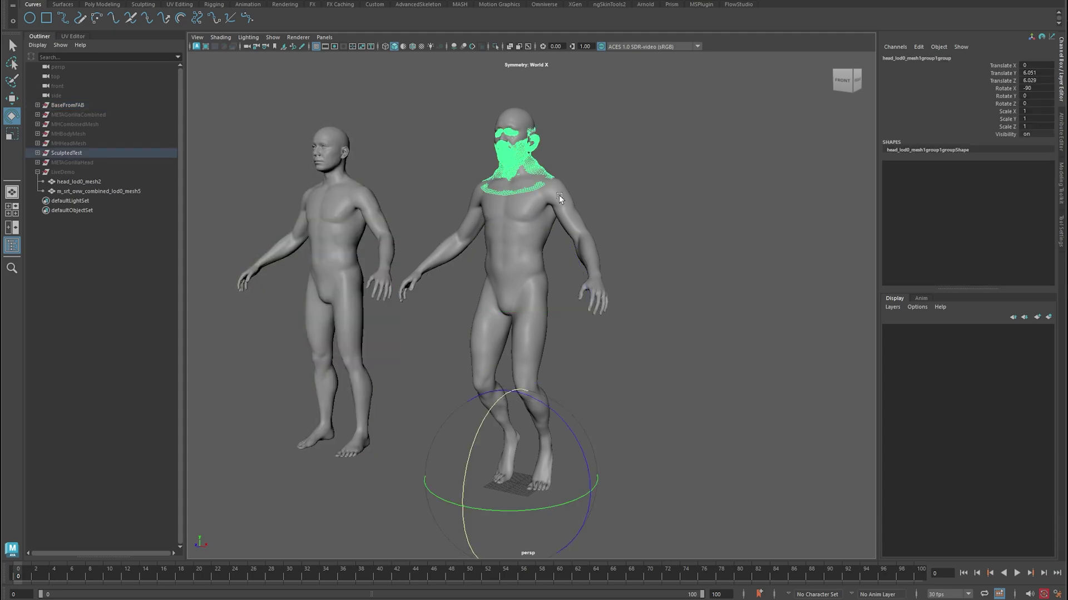
key("ctrl+h")
left_click(527, 242)
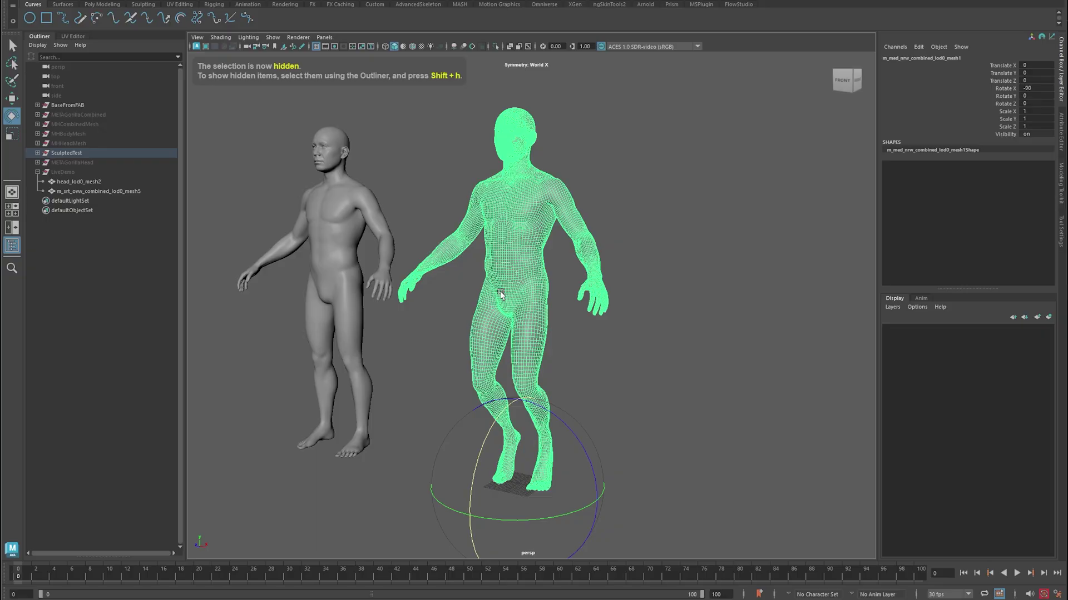
- Compare the sculpted body's pose, legs and feet with the BaseFromFAB character from side and three-quarter angles
left_click_drag(500, 294, 646, 303, "alt")
left_click(606, 350)
middle_click_drag(569, 388, 644, 341, "alt")
left_click_drag(644, 341, 579, 323, "alt")
left_click(592, 298)
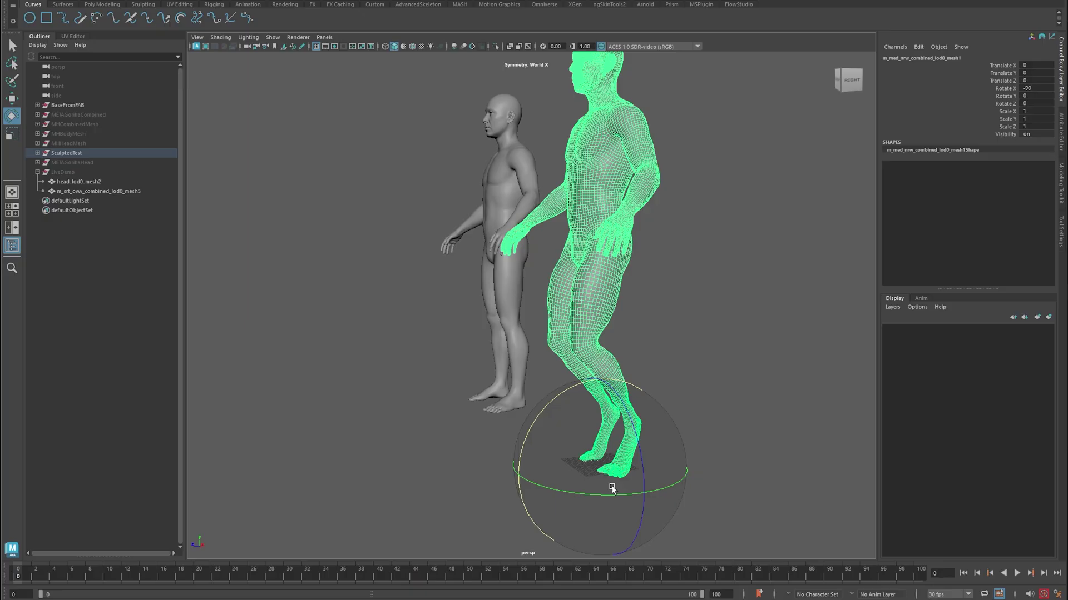
left_click(722, 355)
left_click_drag(722, 354, 580, 319, "alt")
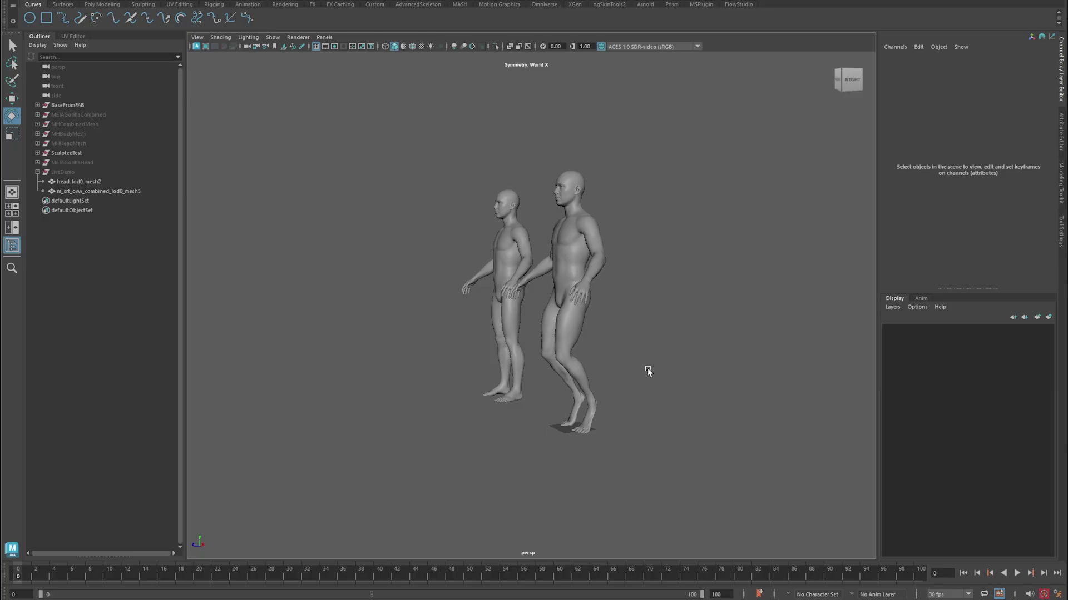
left_click_drag(653, 380, 595, 362, "alt")
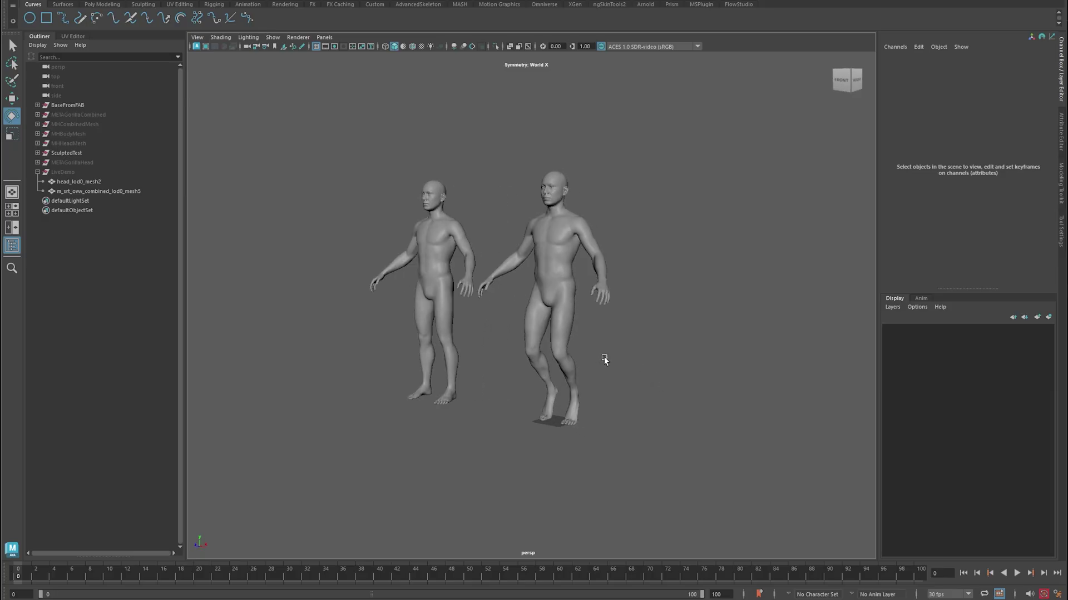
scroll(581, 350, "up", 4)
middle_click_drag(633, 312, 571, 352, "alt")
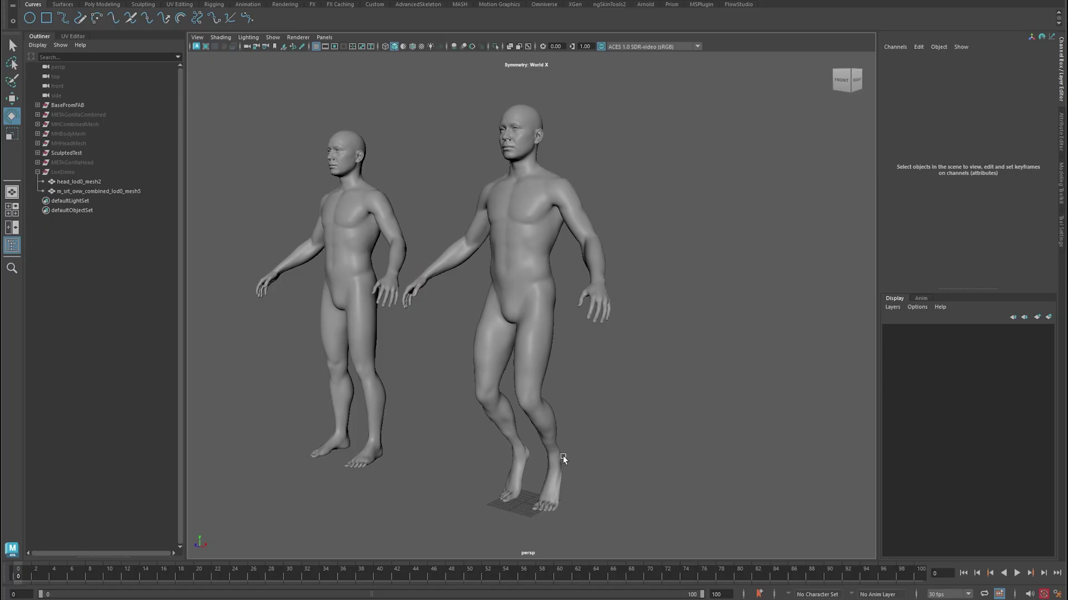
left_click_drag(536, 438, 566, 435, "alt")
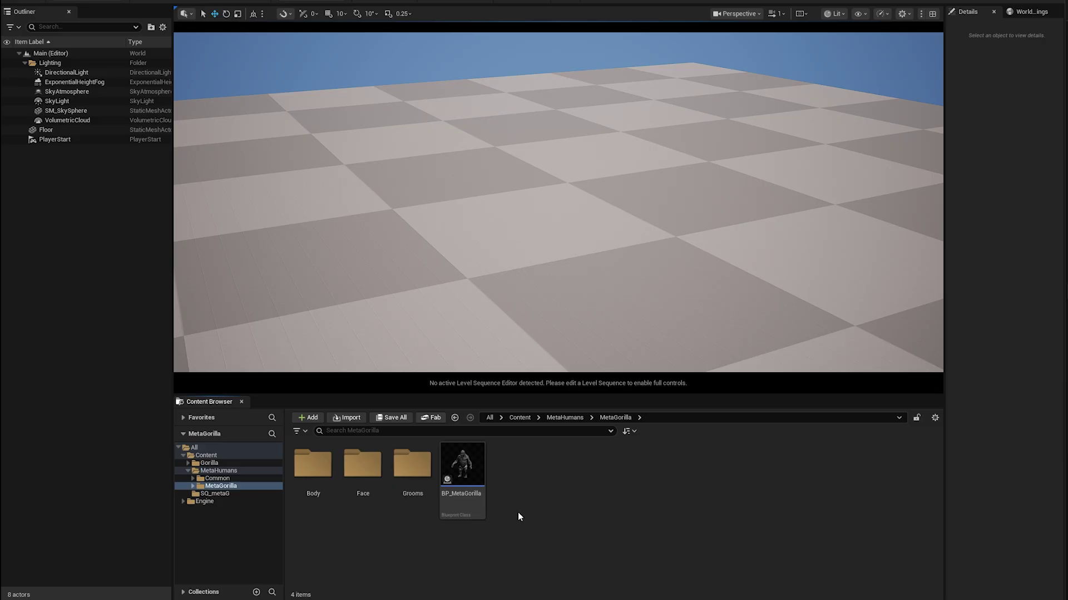
- Switch to Unreal Editor and look through the Gorilla folder's assets and its Mesh subfolder
left_click(209, 463)
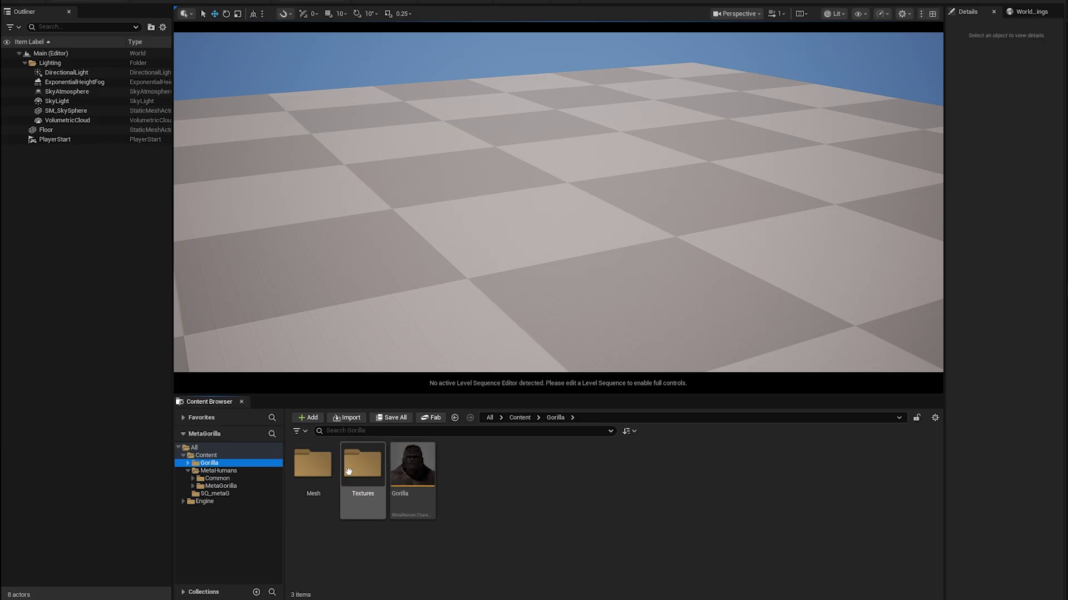
left_click(425, 471)
left_click(312, 464)
double_click(312, 465)
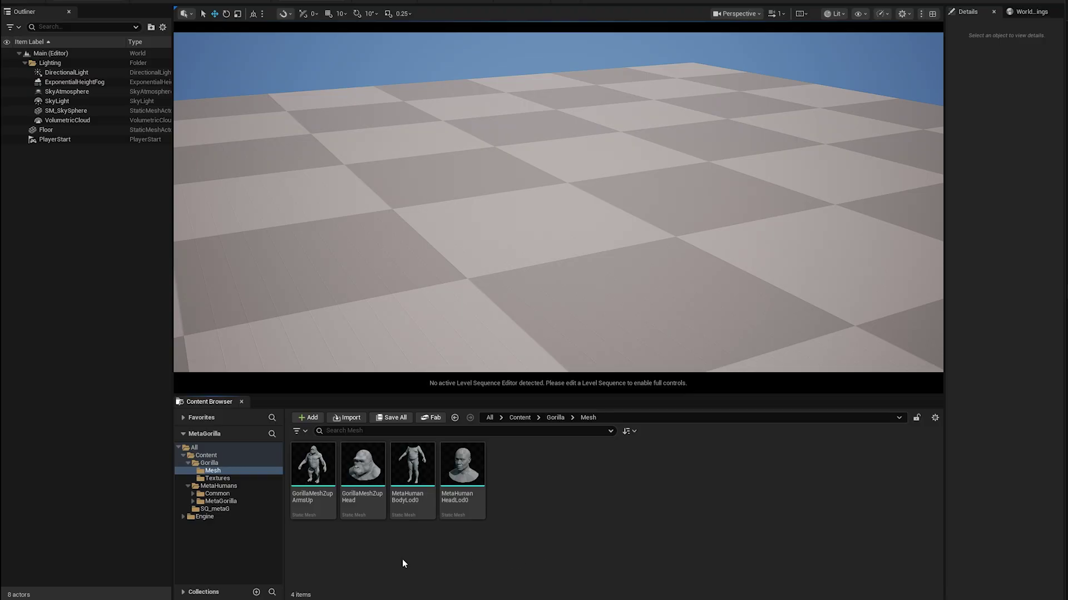
- Create a folder named MetaSculptDemo directly under Content
left_click(204, 457)
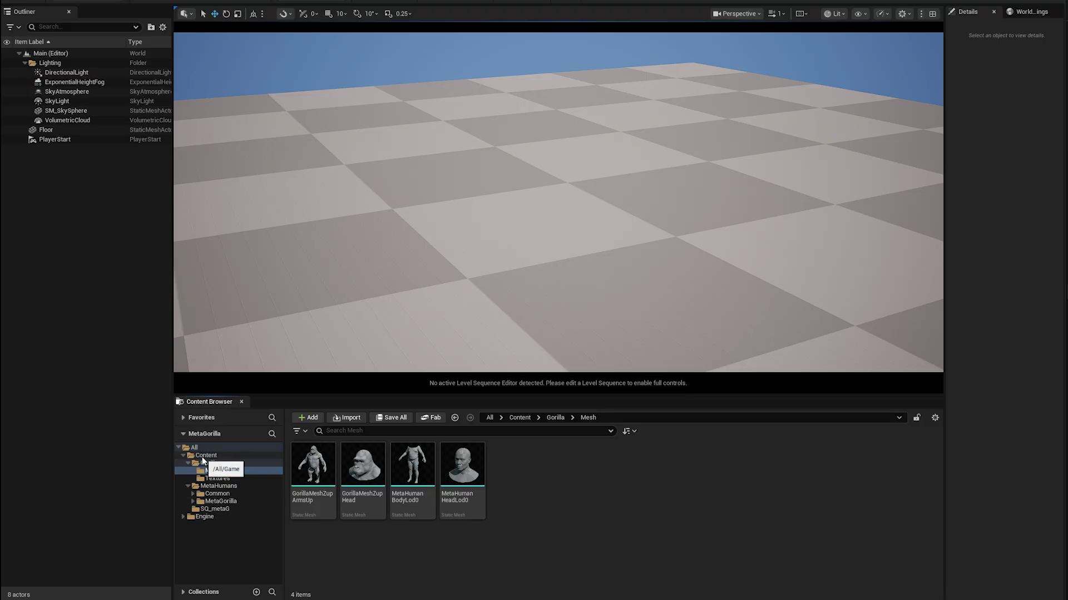
right_click(537, 499)
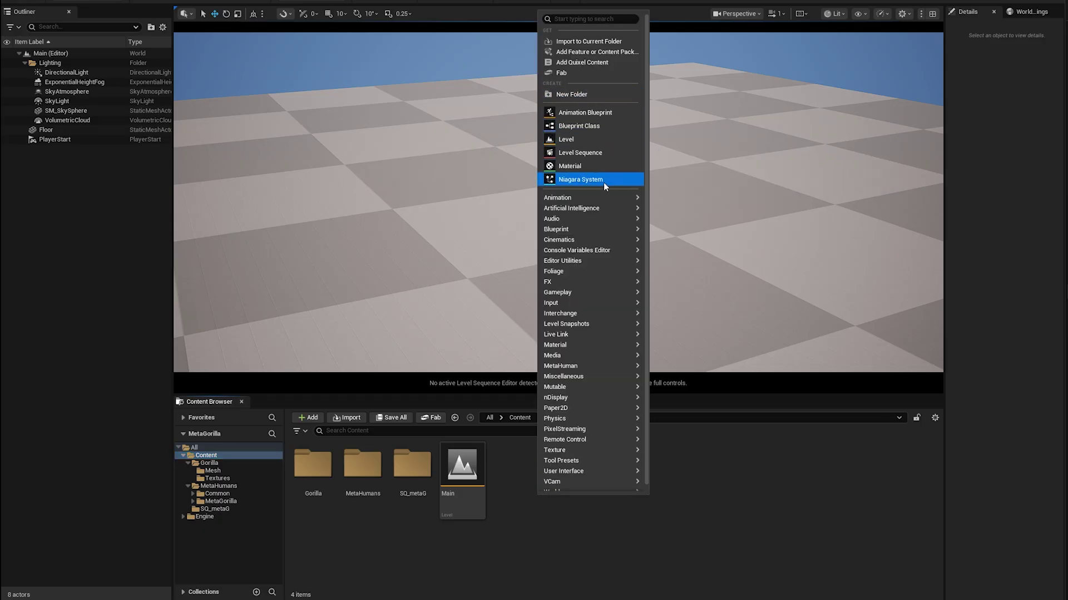
left_click(606, 94)
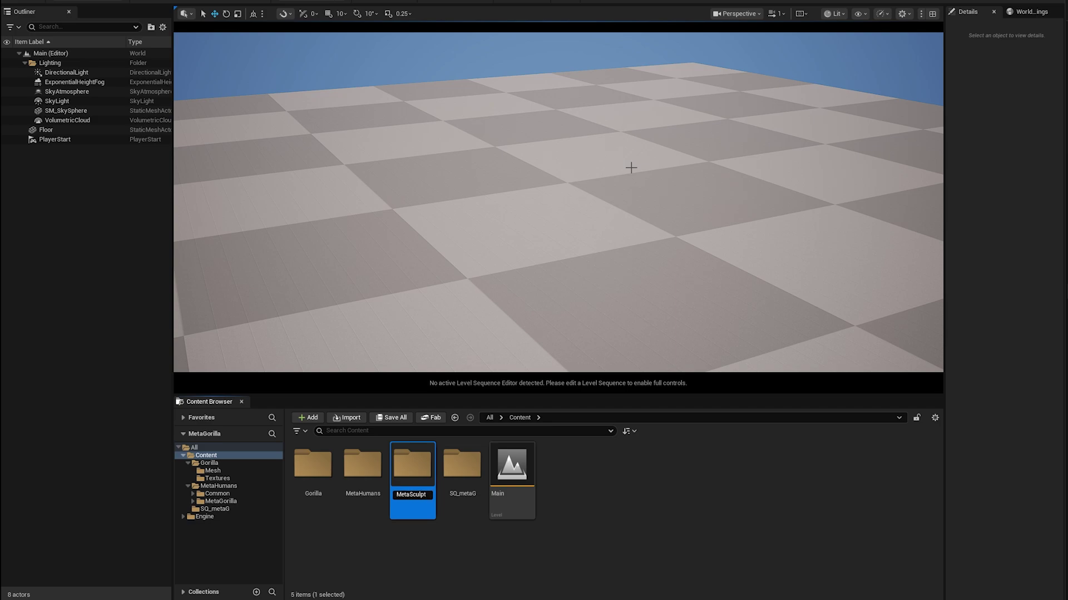
type("MetaSculptDemo")
key("Return")
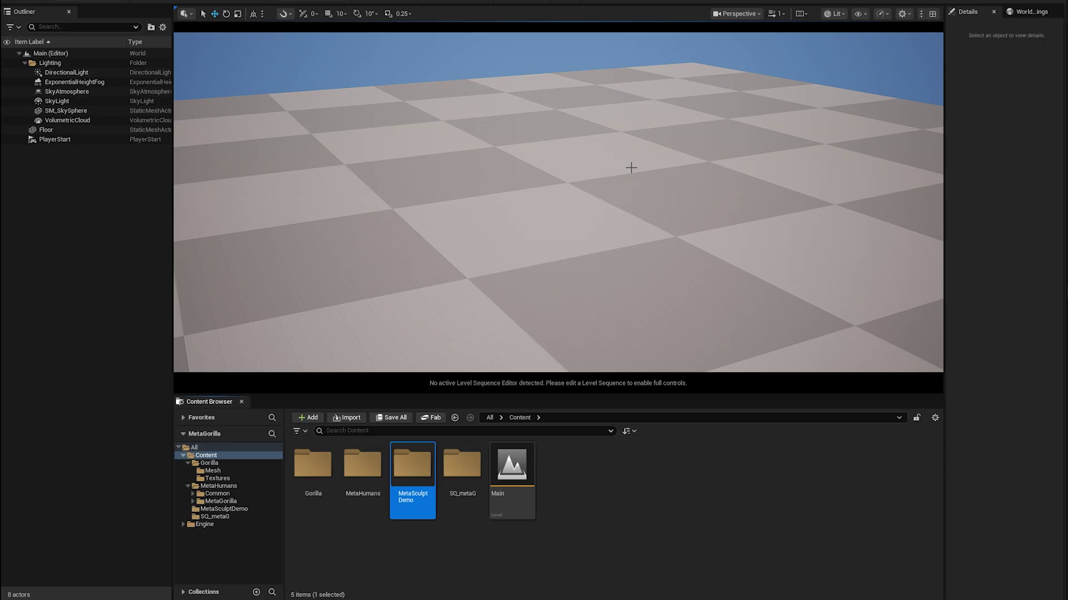
- Create a folder named Mesh inside the MetaSculptDemo folder and open it
double_click(407, 487)
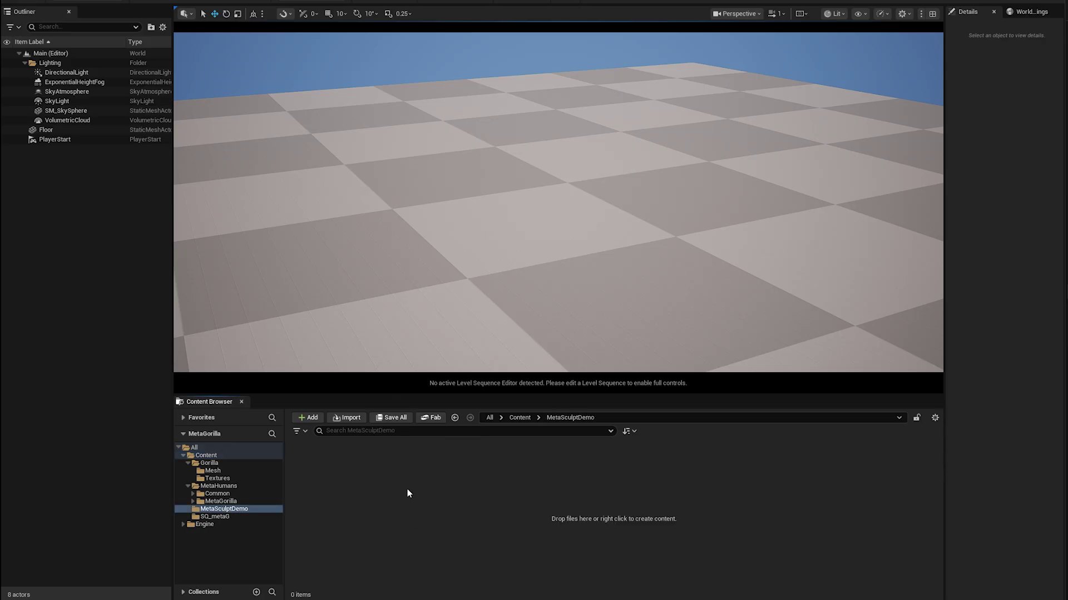
right_click(346, 459)
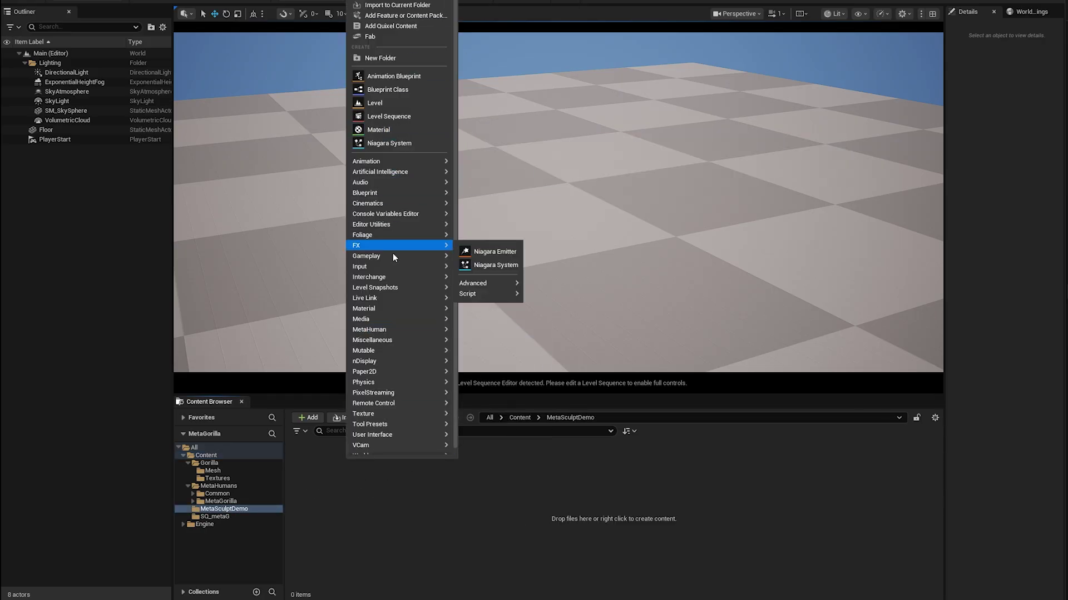
left_click(390, 57)
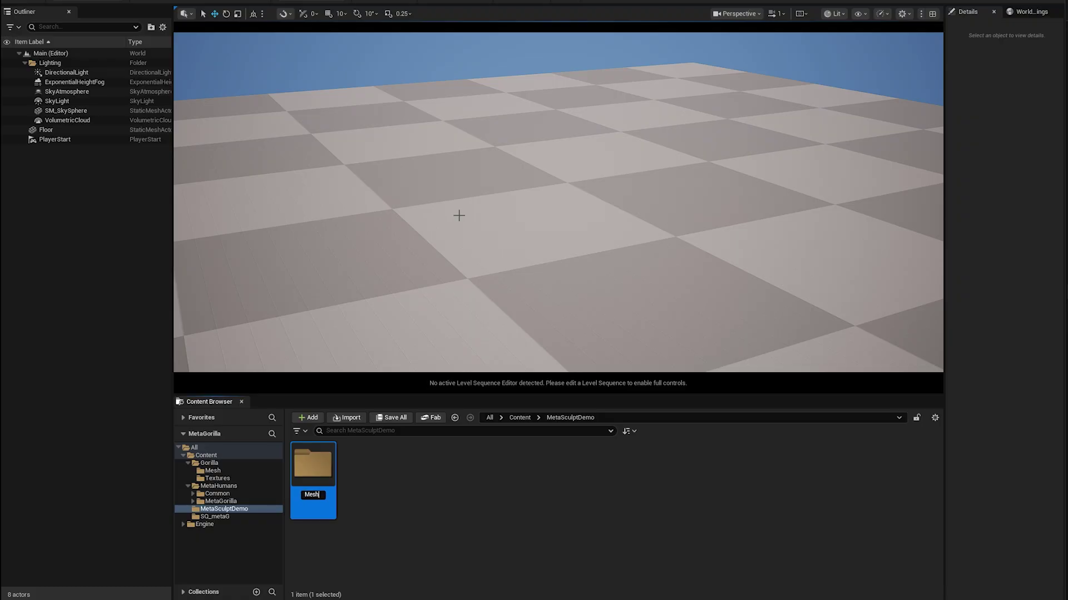
double_click(323, 457)
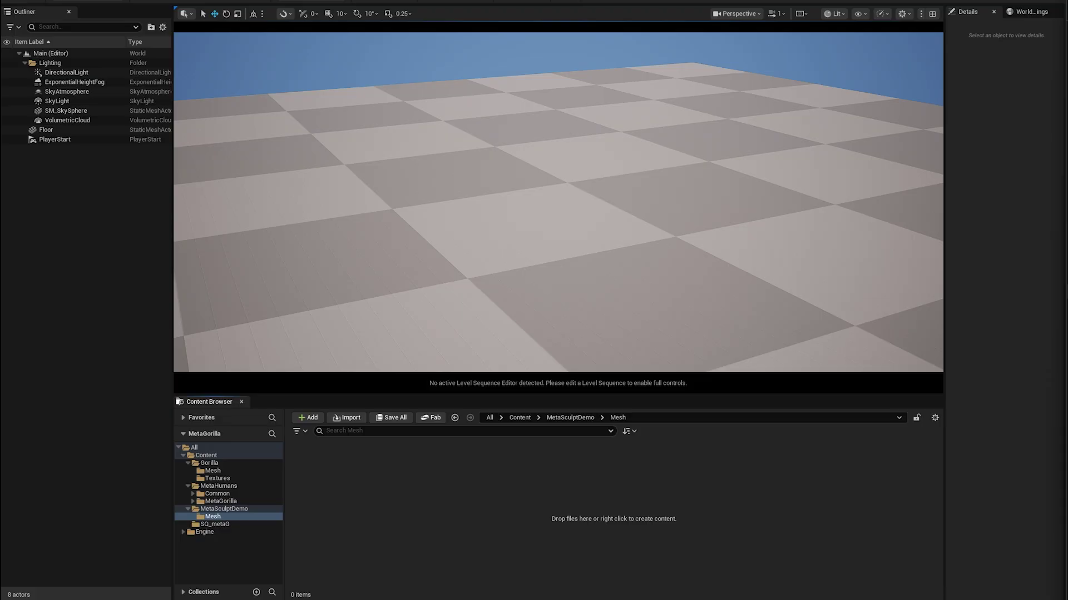
- Import the BigNoseBodyCombinedTEST, BigNoseHeadTEST, bodyDigi and headdeformed meshes into the Mesh folder with the default assets pipeline settings
left_click_drag(394, 488, 384, 488)
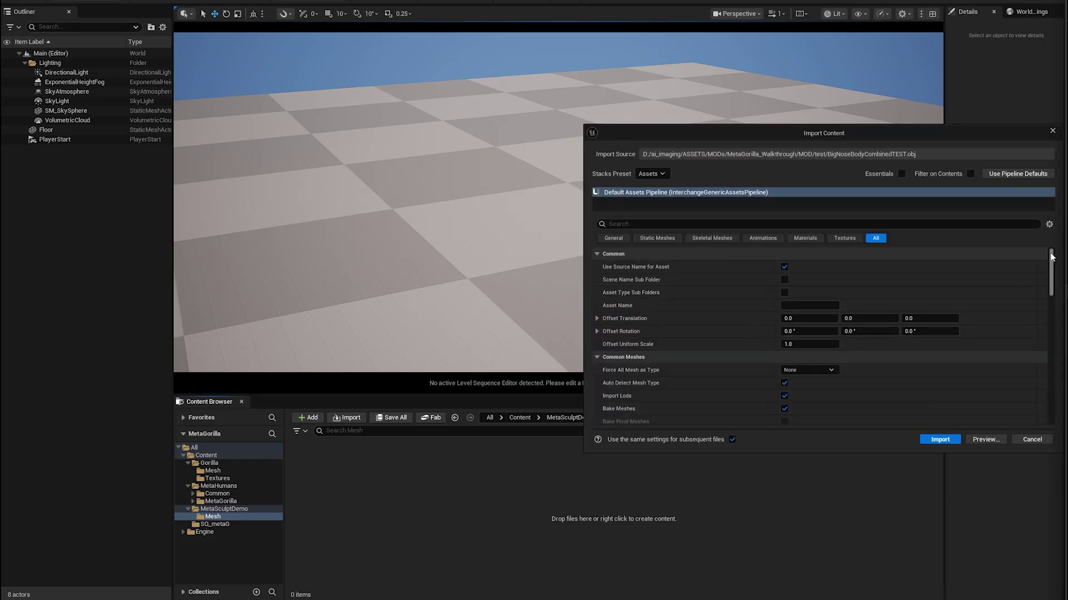
scroll(723, 407, "down", 10)
left_click(939, 439)
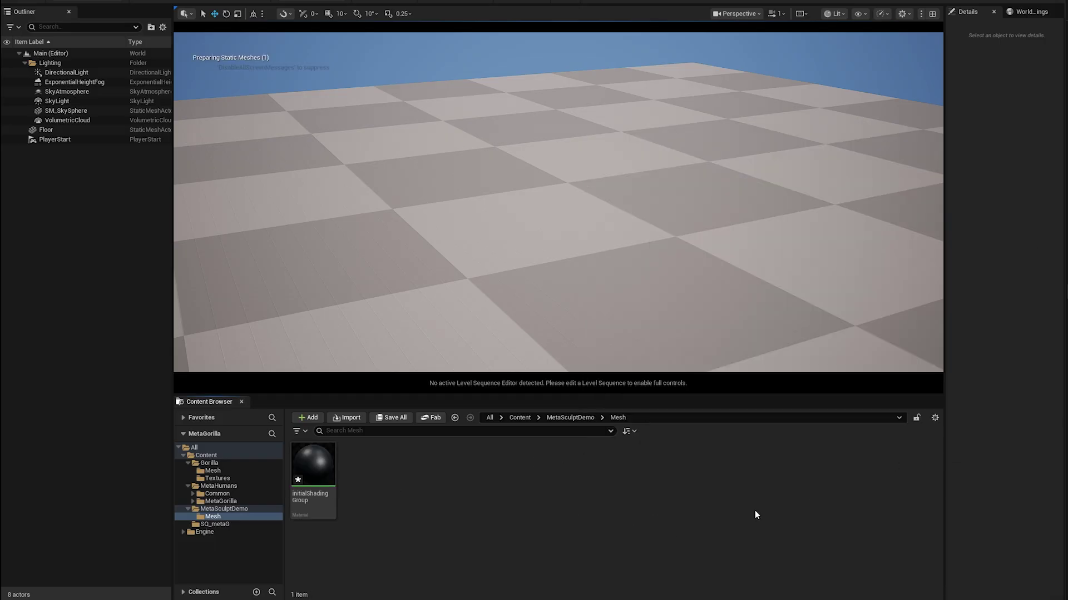
double_click(313, 473)
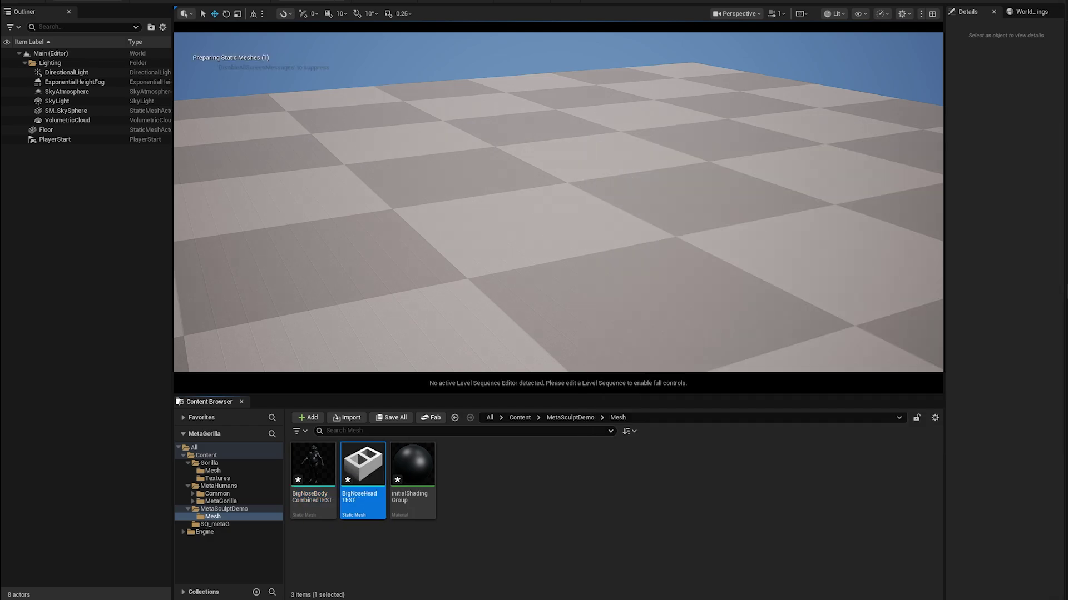
left_click(940, 439)
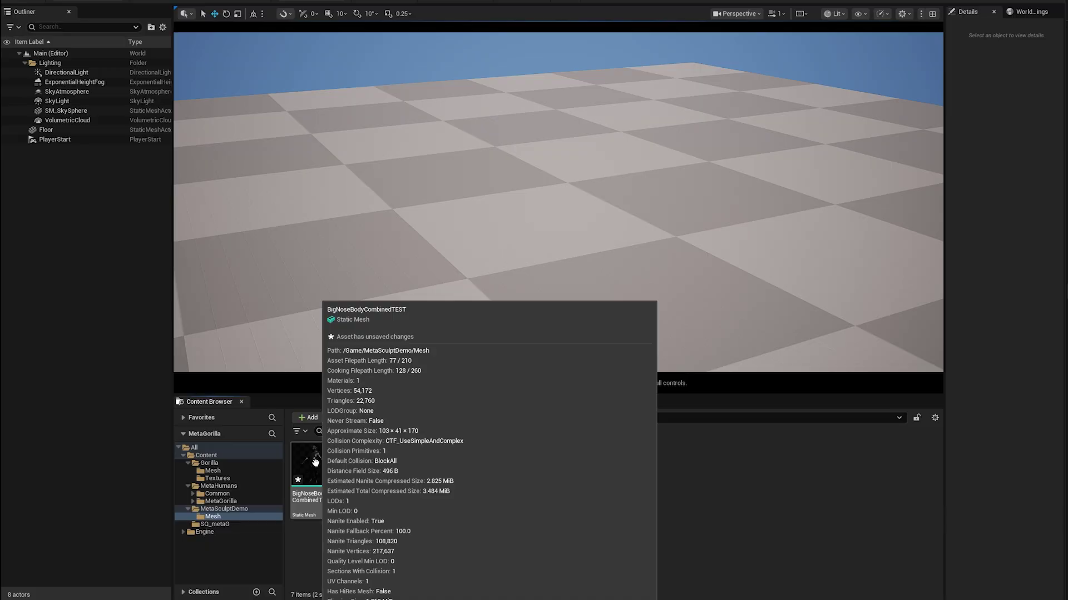
- Open the BigNoseBodyCombinedTEST mesh, inspect its shape, and assign the light grey m_med_nrw_combined_lod0_mesh1SG material to Element 0
double_click(316, 463)
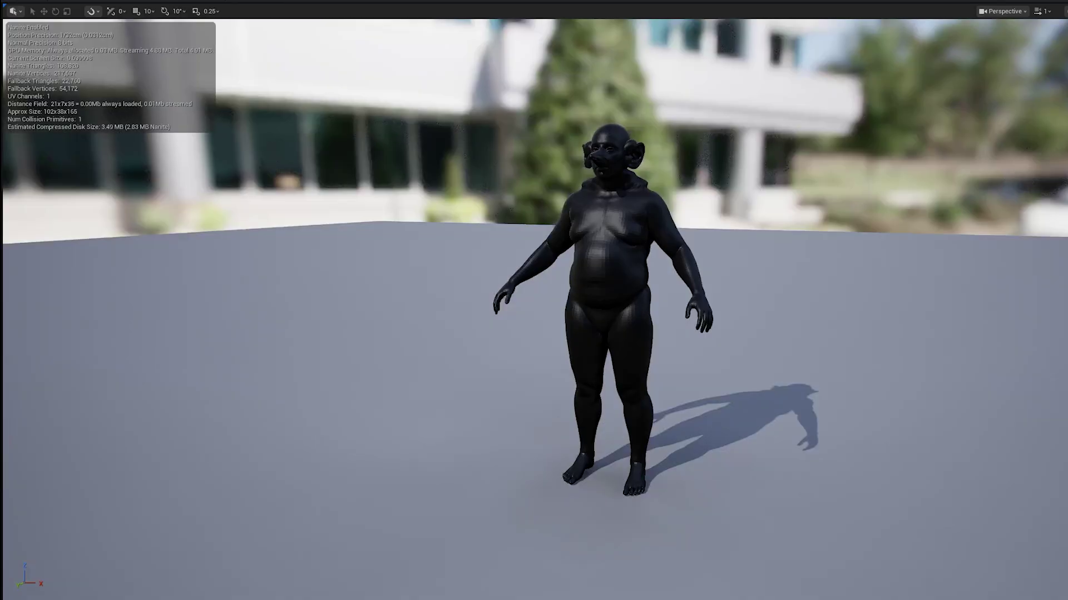
key("super+Down")
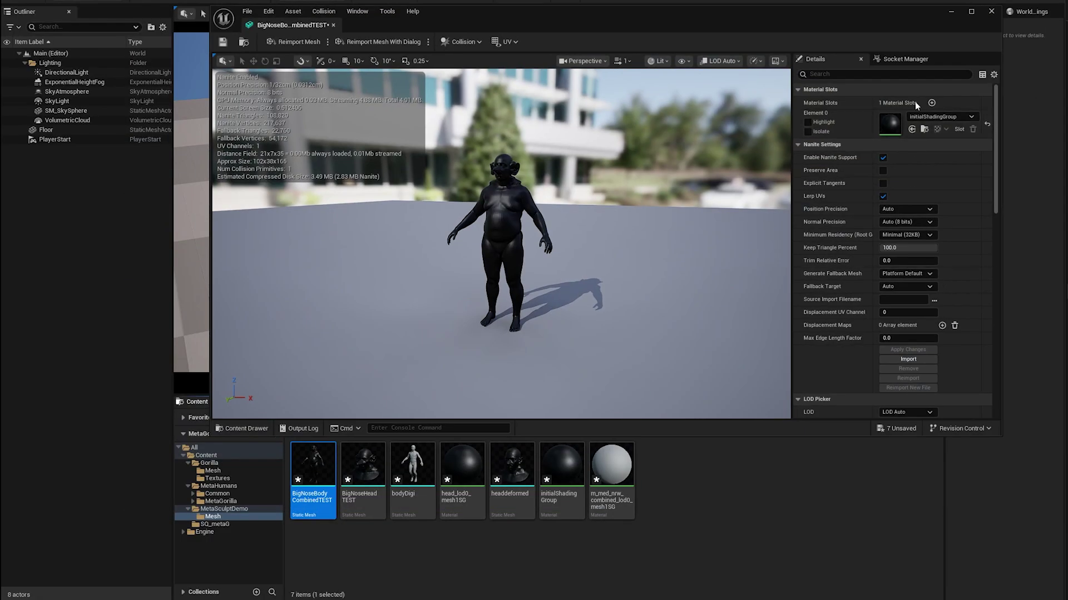
left_click_drag(843, 38, 838, 0)
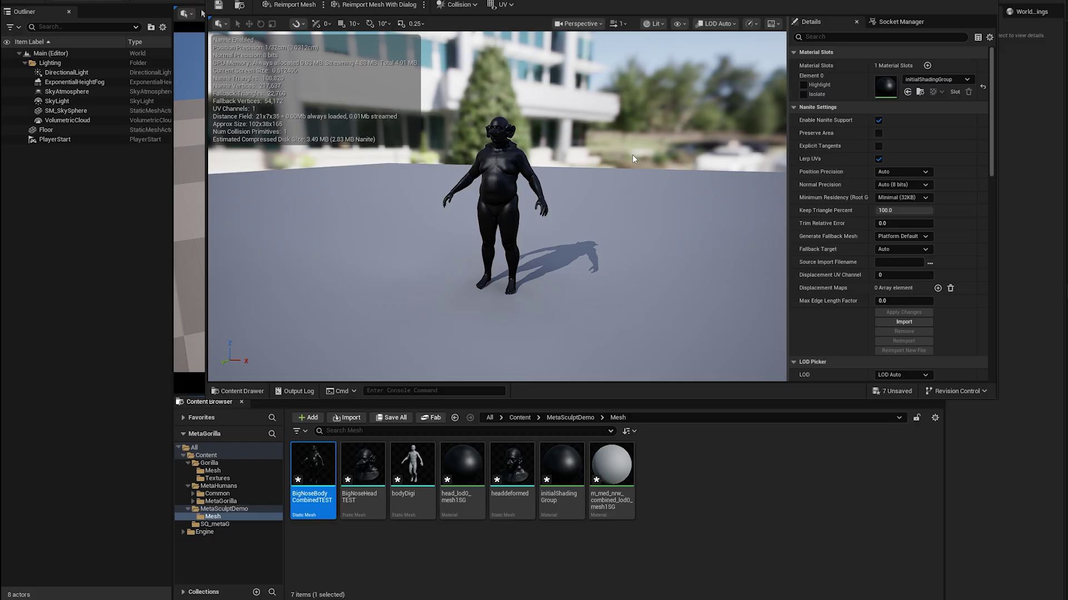
scroll(512, 172, "up", 5)
scroll(561, 153, "down", 5)
left_click_drag(561, 153, 489, 209, "alt")
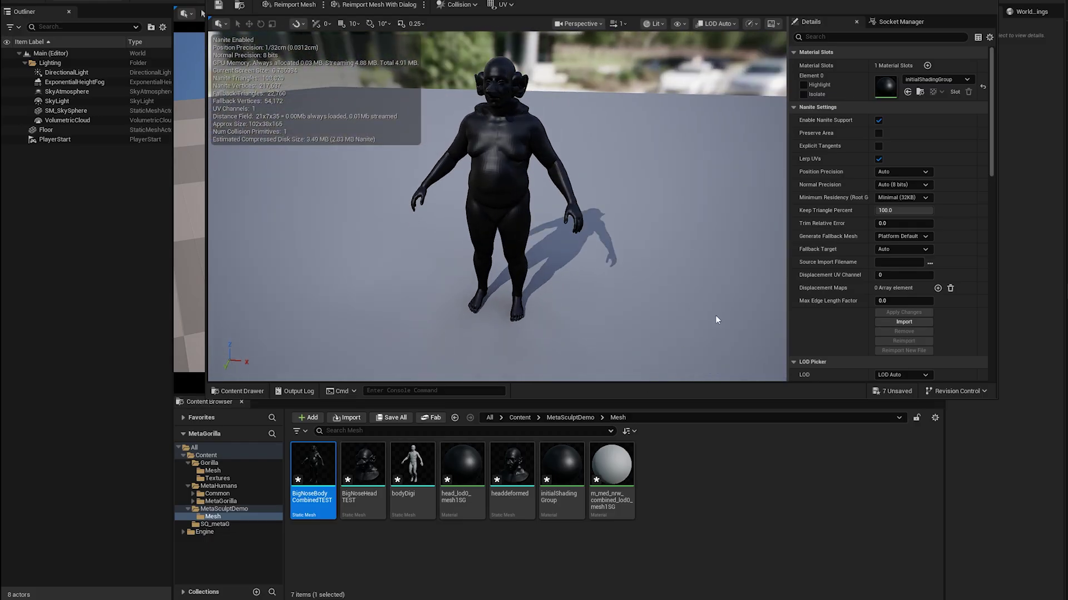
left_click(611, 467)
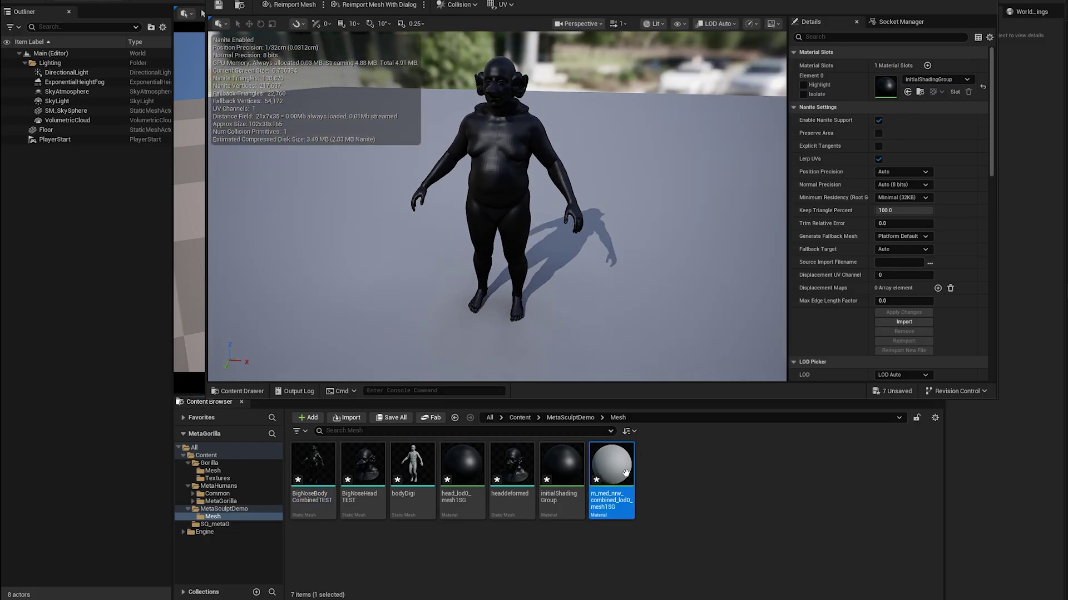
left_click(907, 93)
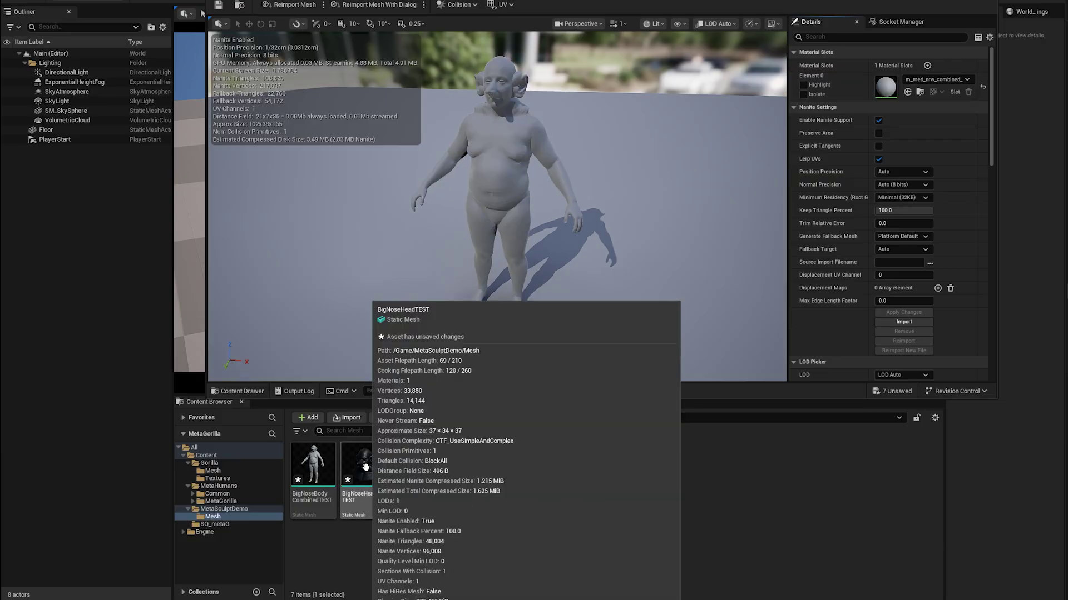
- Open the BigNoseHeadTEST mesh, check its profile, and replace its black material with m_med_nrw_combined_lod0_mesh1SG
left_click(365, 461)
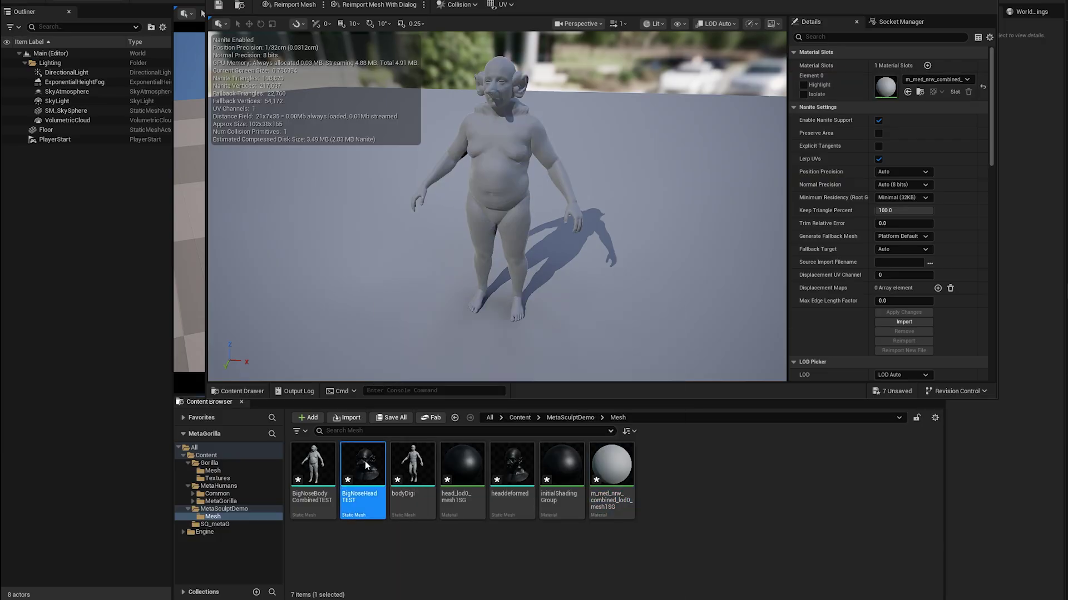
double_click(365, 461)
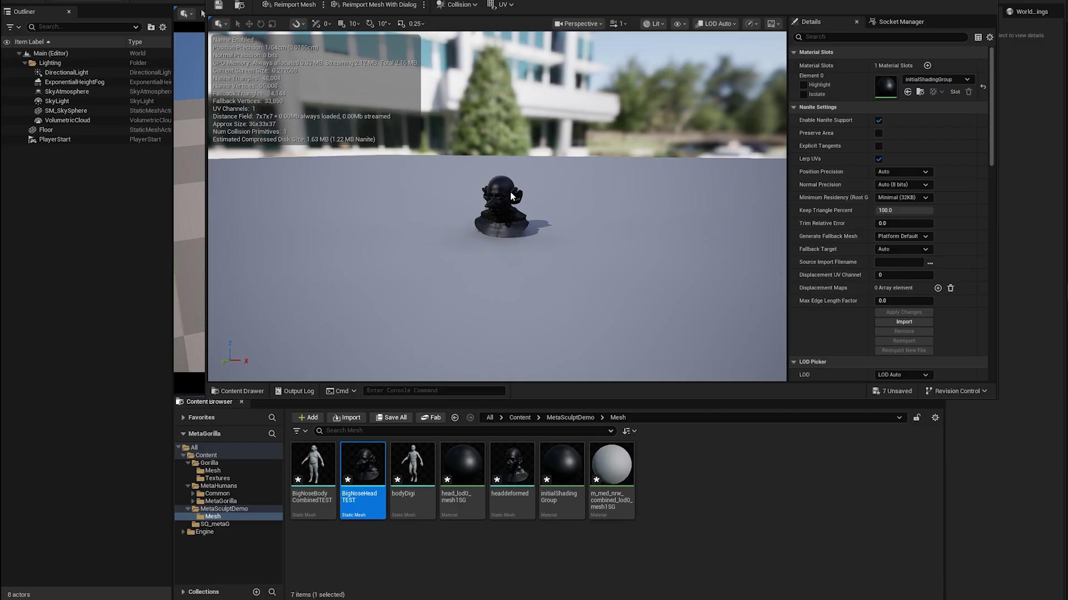
right_click_drag(504, 205, 548, 205, "alt")
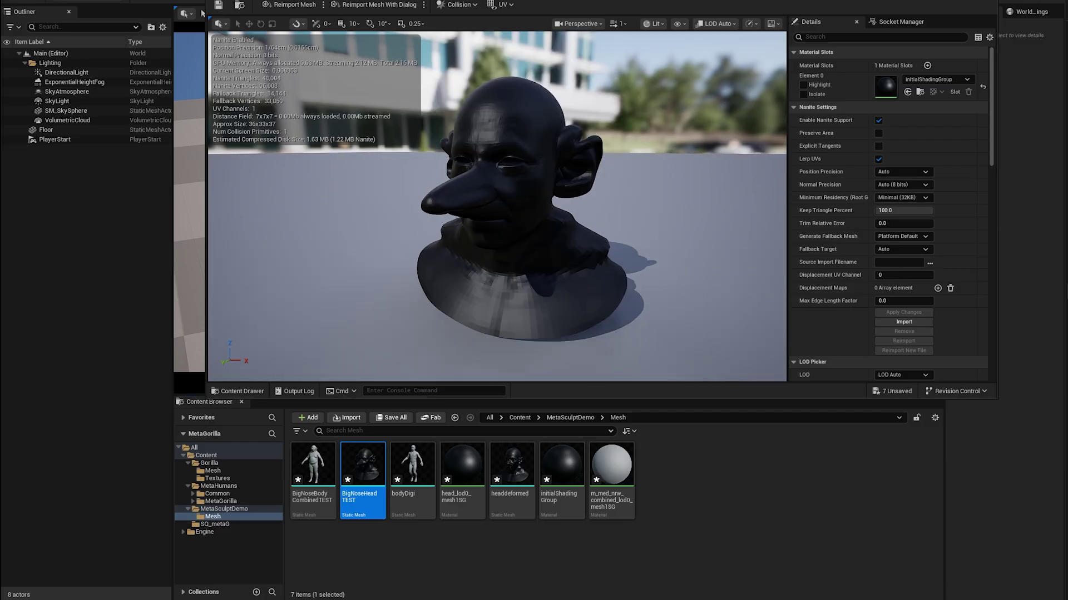
left_click_drag(504, 205, 453, 198, "alt")
left_click(612, 463)
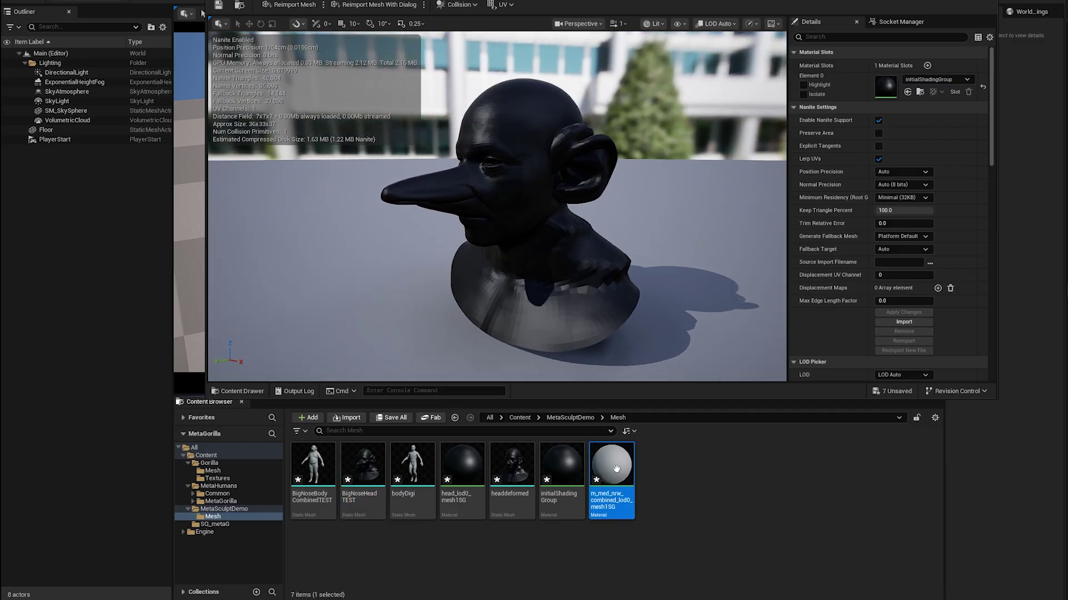
left_click(907, 91)
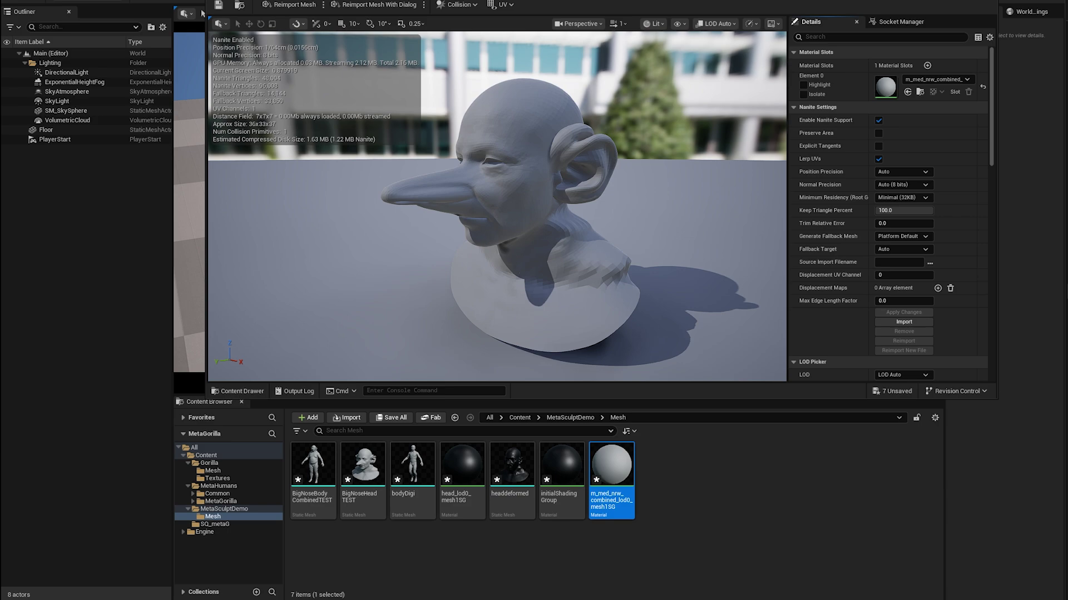
mouse_move(505, 205)
left_mouse_down("alt")
mouse_move(640, 194)
mouse_move(578, 128)
mouse_move(489, 214)
mouse_move(611, 209)
mouse_move(509, 211)
left_mouse_up("alt")
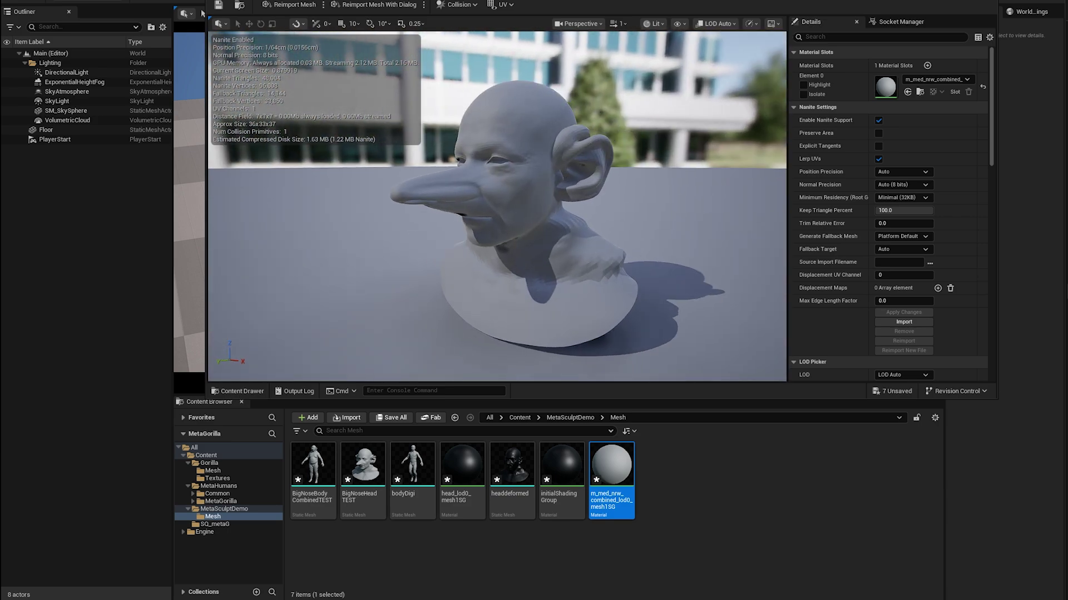
- Assign the m_med_nrw_combined_lod0_mesh1SG material to the headdeformed mesh and close the mesh editor
left_click(511, 463)
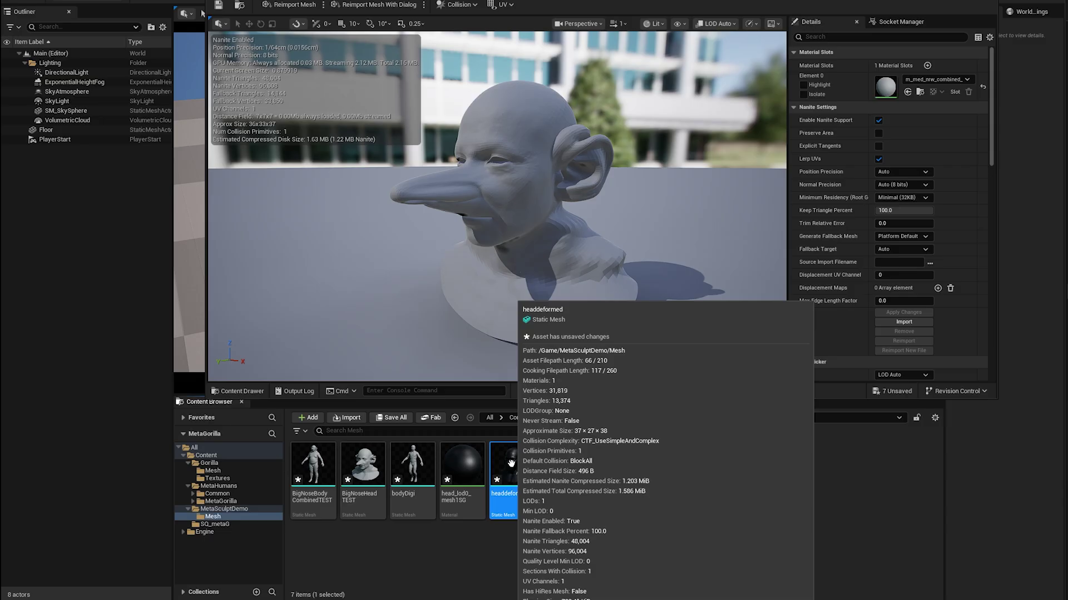
double_click(511, 463)
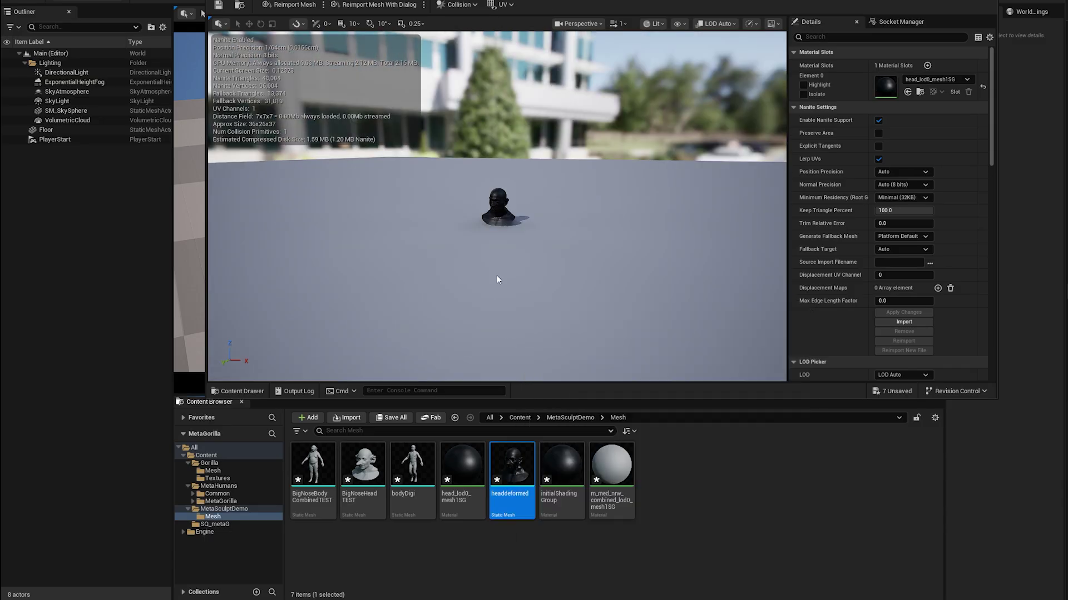
scroll(505, 199, "up", 10)
scroll(505, 222, "down", 12)
left_click_drag(505, 238, 445, 238, "alt")
right_click_drag(445, 238, 445, 206, "alt")
left_click_drag(584, 240, 534, 240)
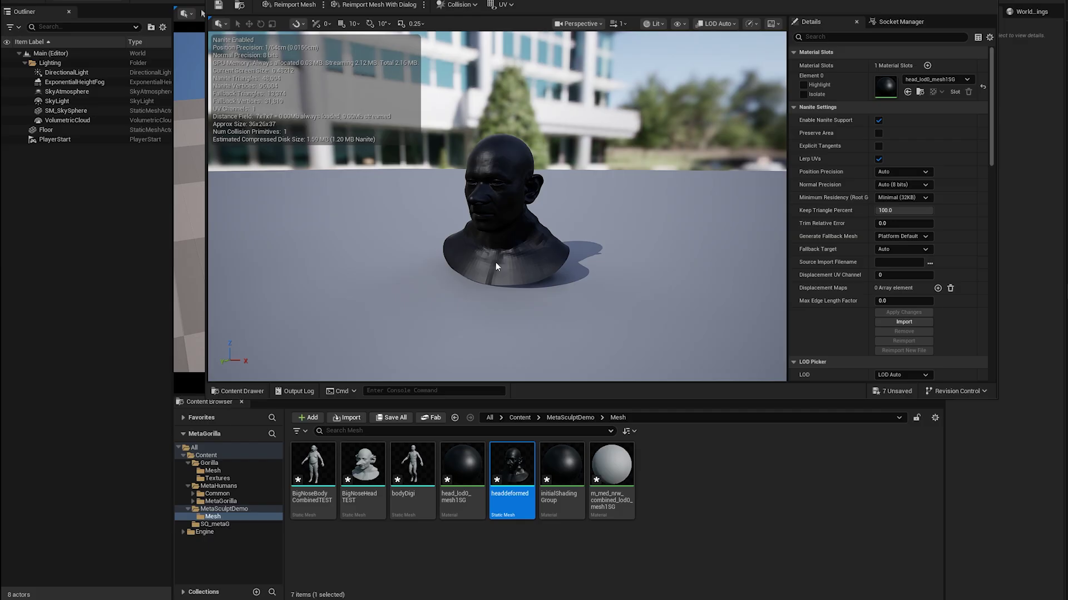
left_click(611, 464)
left_click(907, 92)
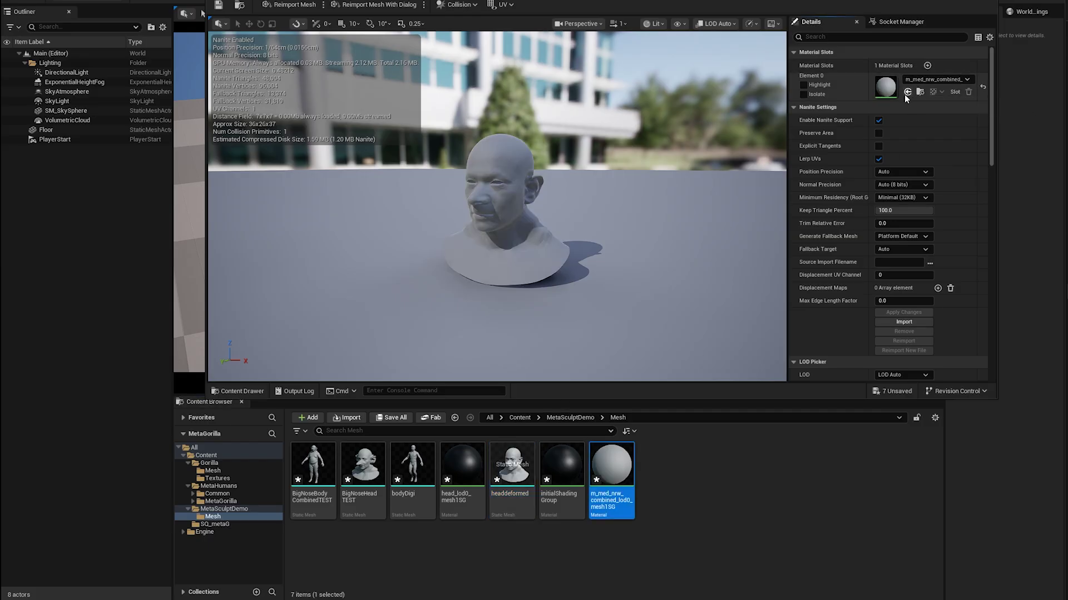
left_click_drag(584, 262, 467, 267)
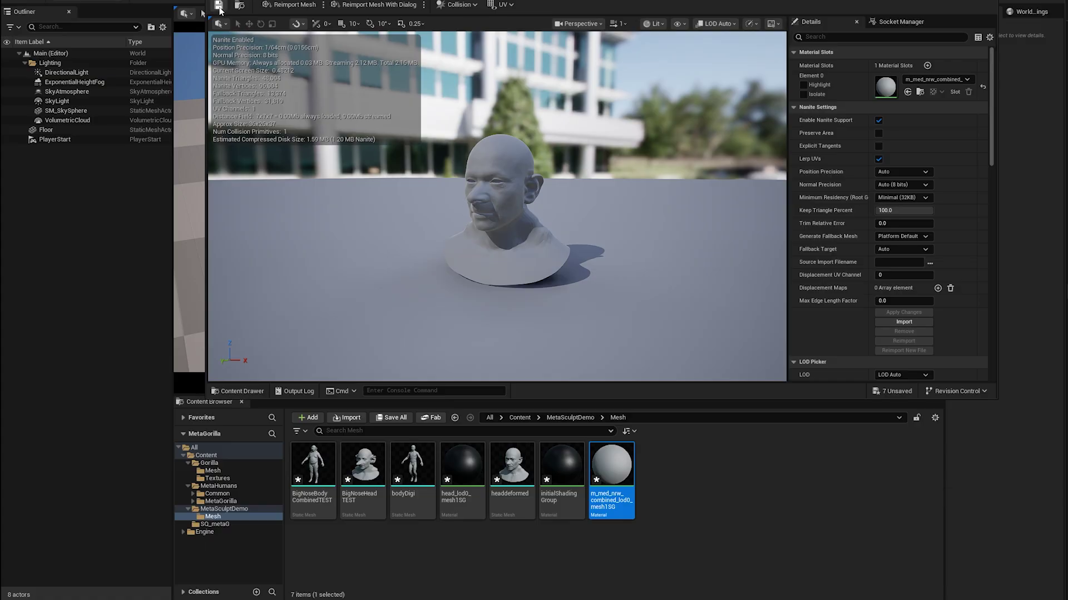
left_click(620, 465)
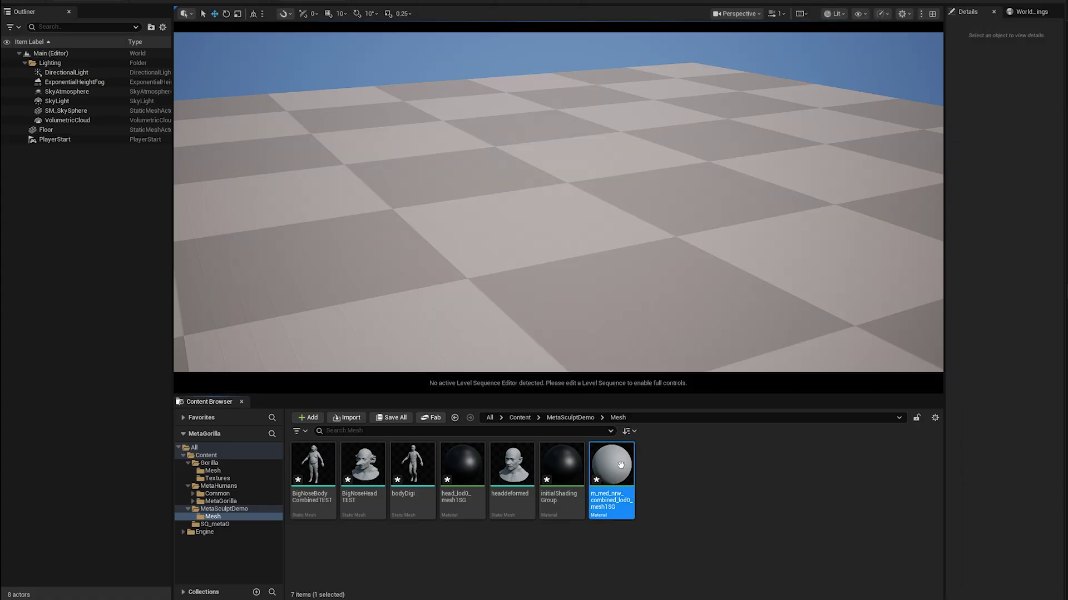
left_click(542, 549)
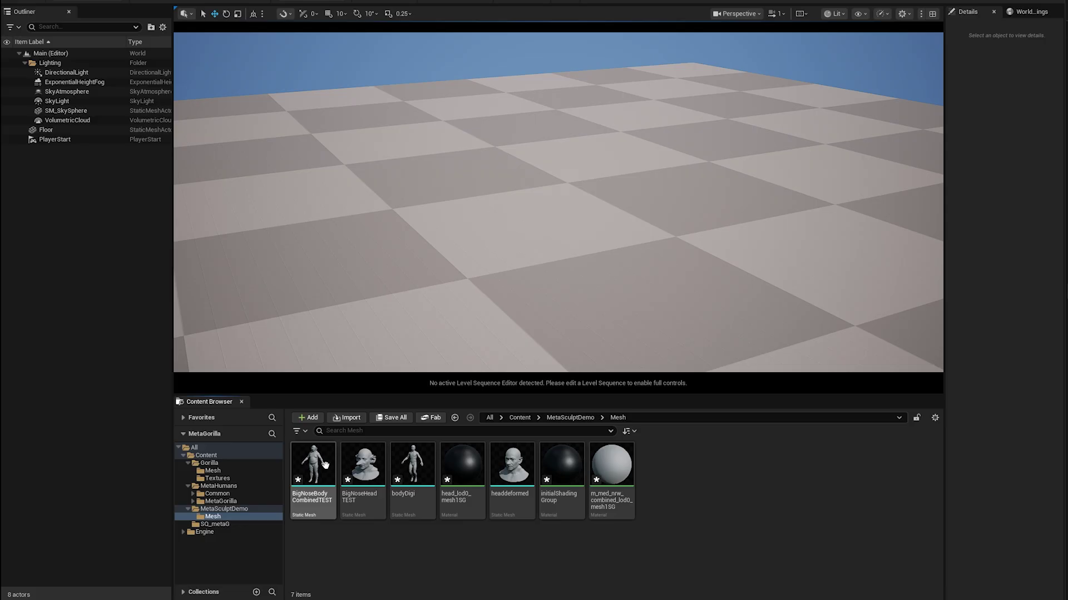
- Place the BigNoseBodyCombinedTEST, BigNoseHeadTEST, bodyDigi and headdeformed meshes beside each other on the level's floor
left_click(314, 465)
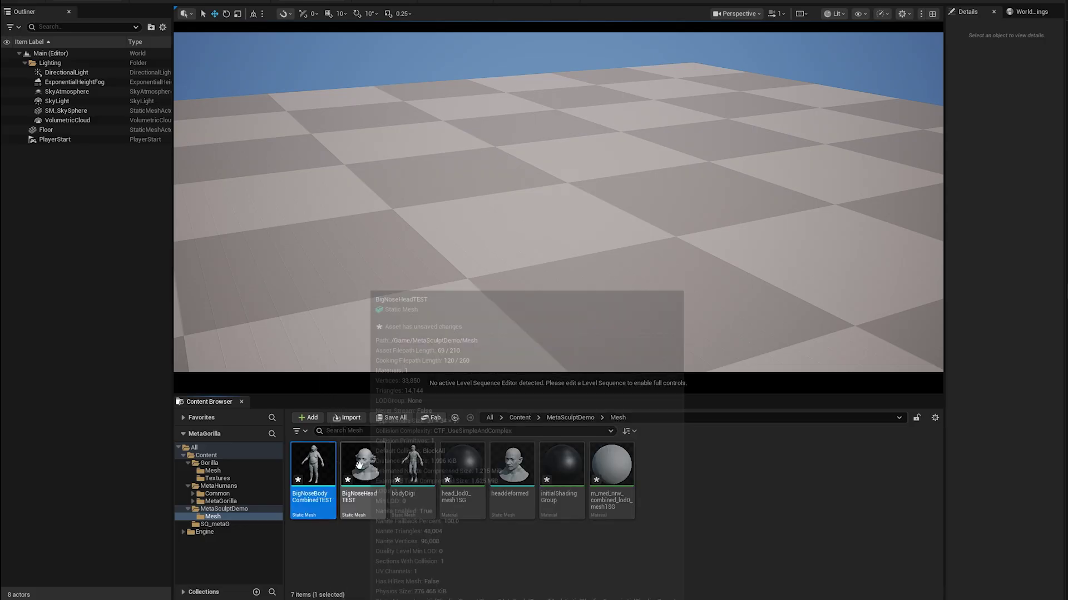
left_click_drag(313, 465, 473, 284)
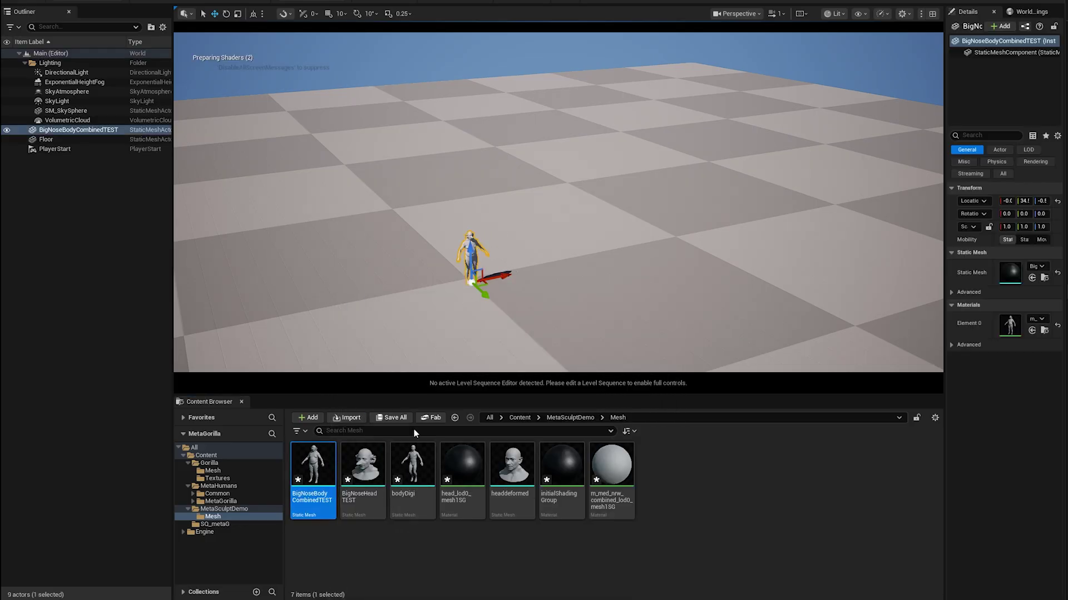
left_click_drag(363, 464, 517, 307)
left_click_drag(412, 465, 428, 300)
left_click_drag(512, 464, 444, 321)
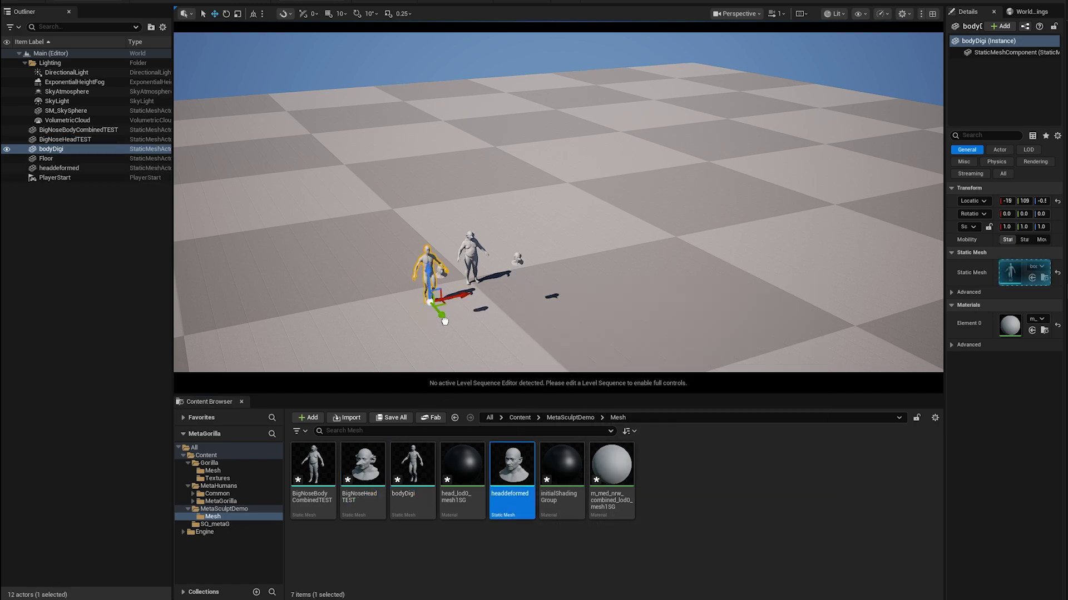
left_click_drag(543, 309, 487, 315)
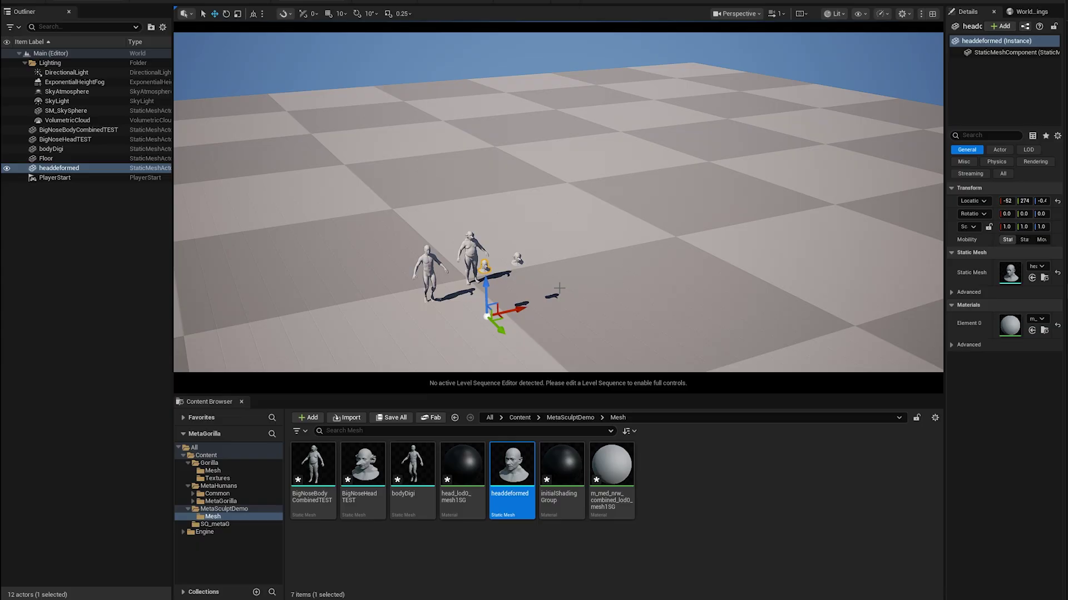
- Examine the two heads and two bodies placed in the level up close, selecting each and framing BigNoseBodyCombinedTEST
key("f")
scroll(553, 302, "down", 5)
left_click_drag(552, 303, 586, 205, "alt")
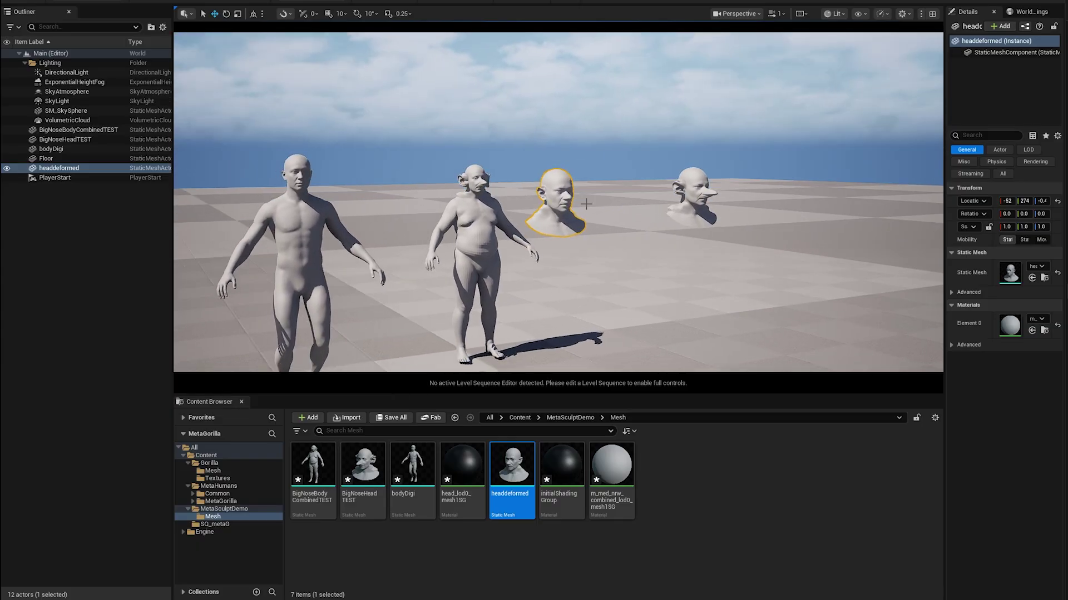
left_click(690, 178)
left_click(562, 182)
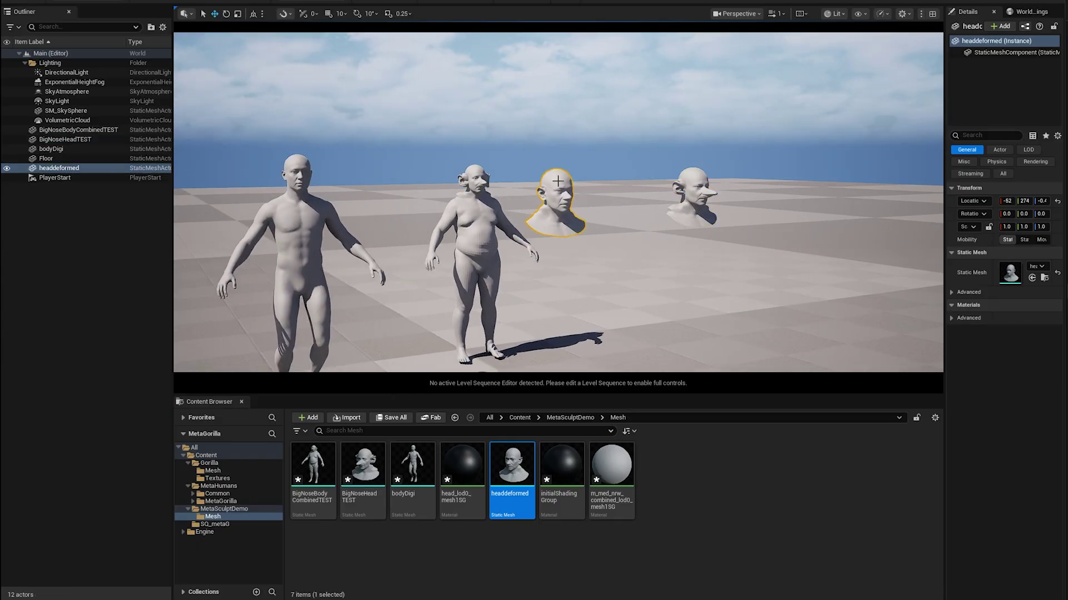
left_click(703, 176)
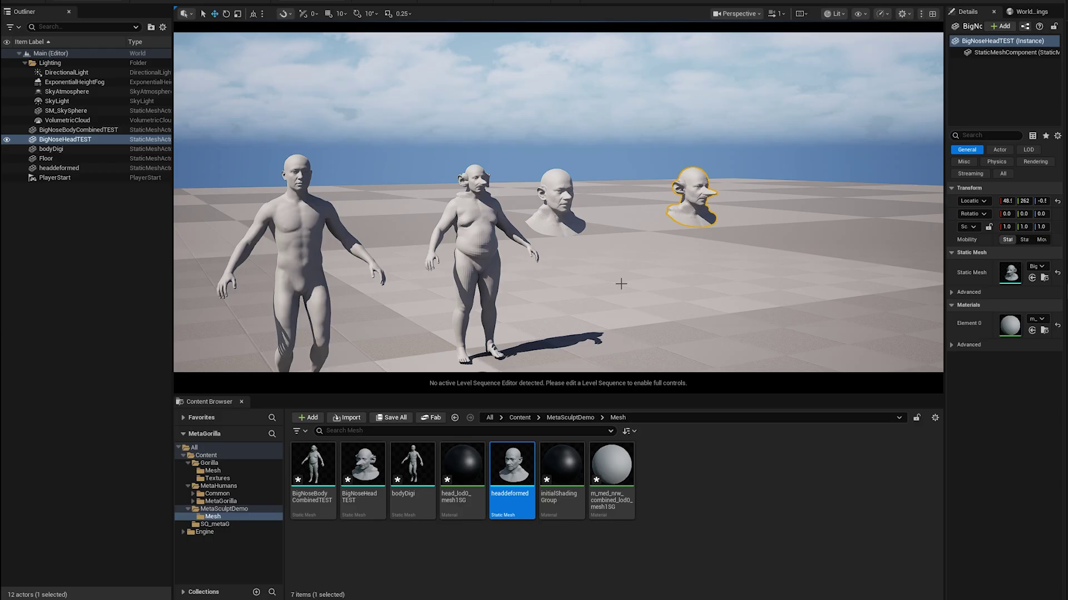
left_click(306, 211)
left_click(487, 212)
key("f")
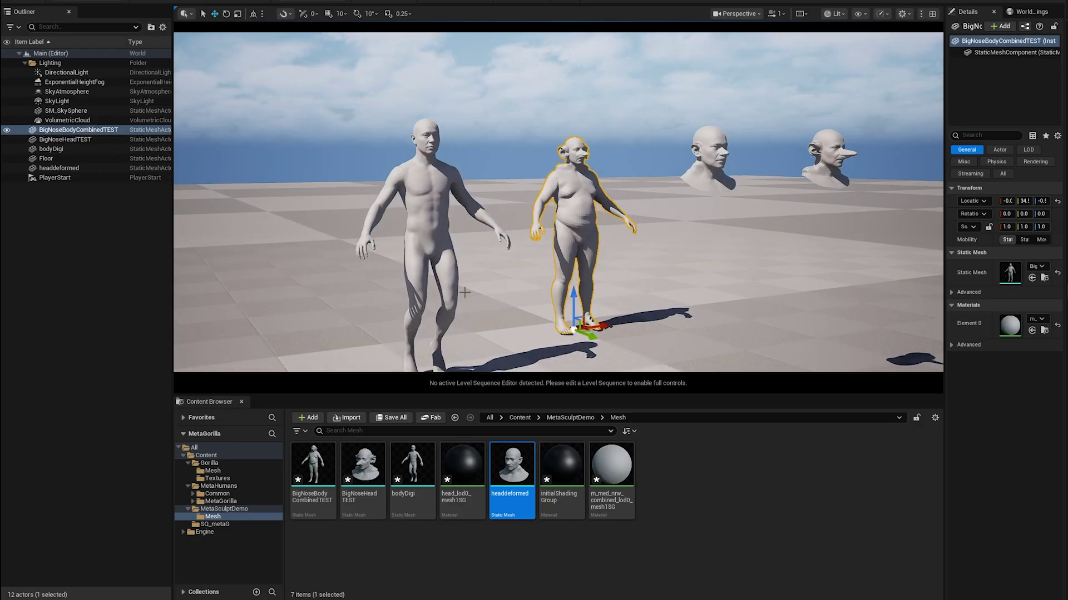
- Place the GorillaMeshZupArmsUp and GorillaMeshZupHead meshes from the Gorilla Mesh folder beside the bodies in the level
left_click(442, 158)
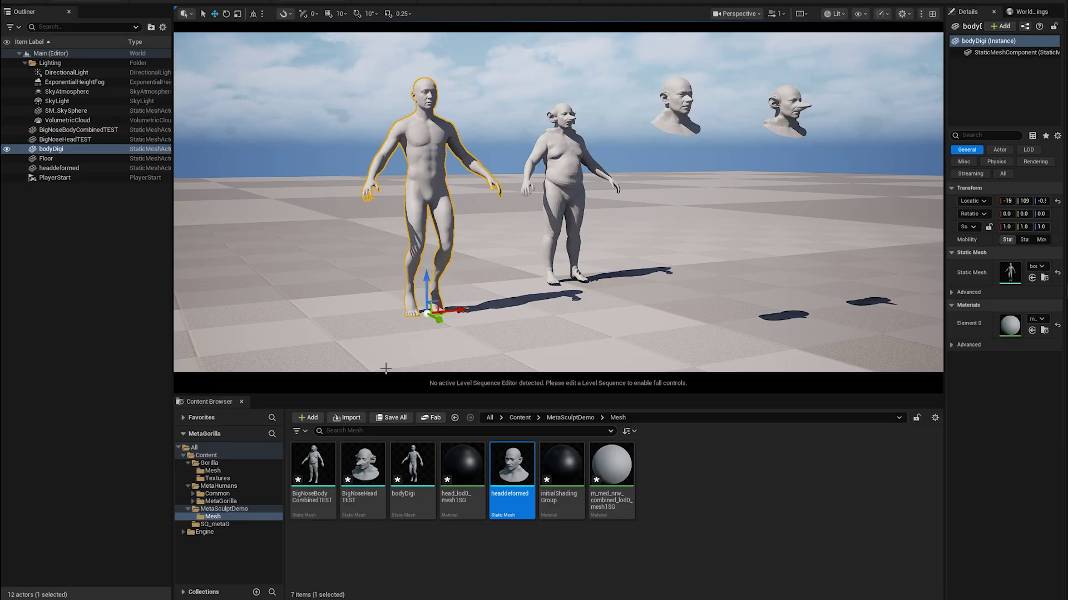
left_click(220, 501)
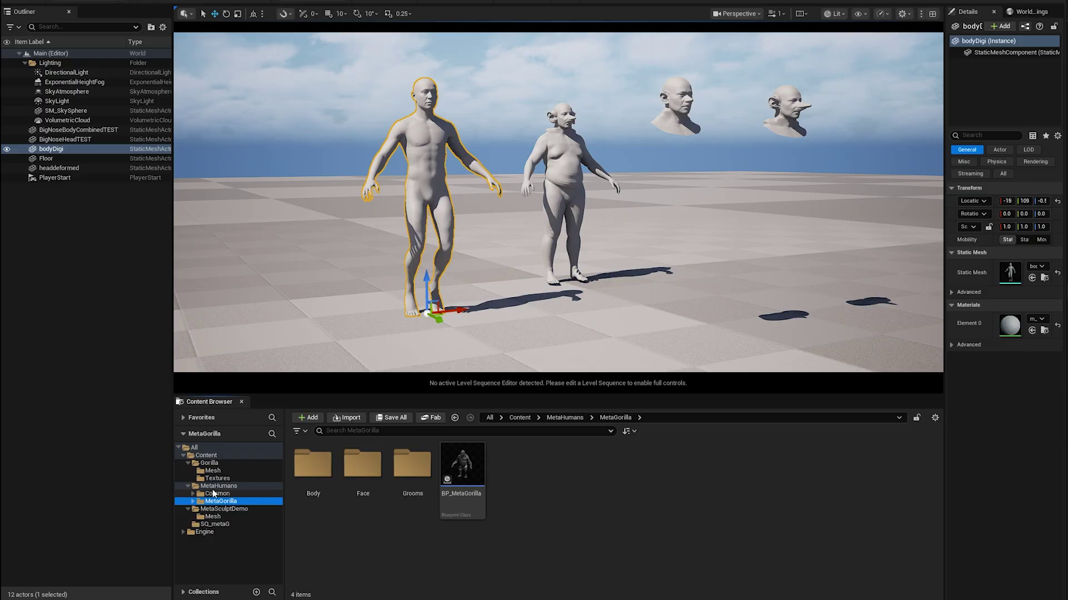
left_click(213, 471)
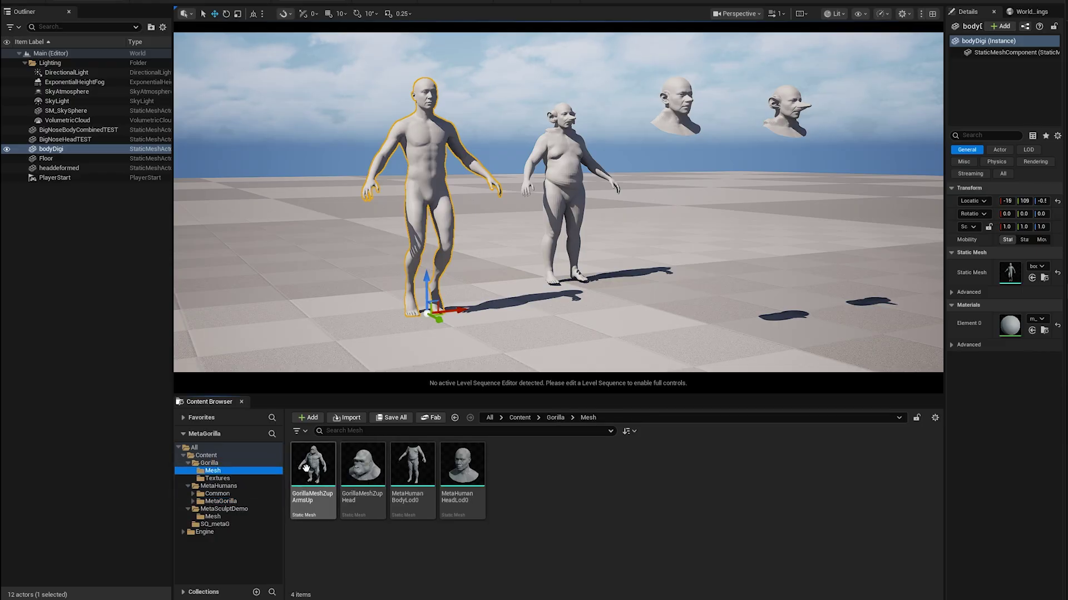
left_click_drag(306, 468, 291, 338)
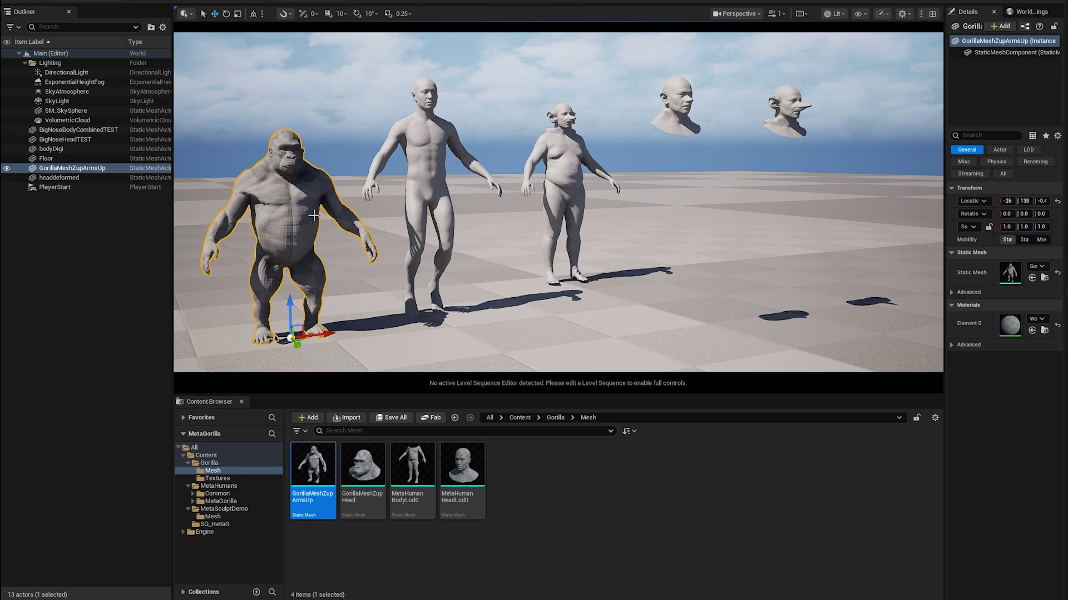
left_click_drag(363, 464, 600, 345)
middle_click_drag(507, 283, 462, 280)
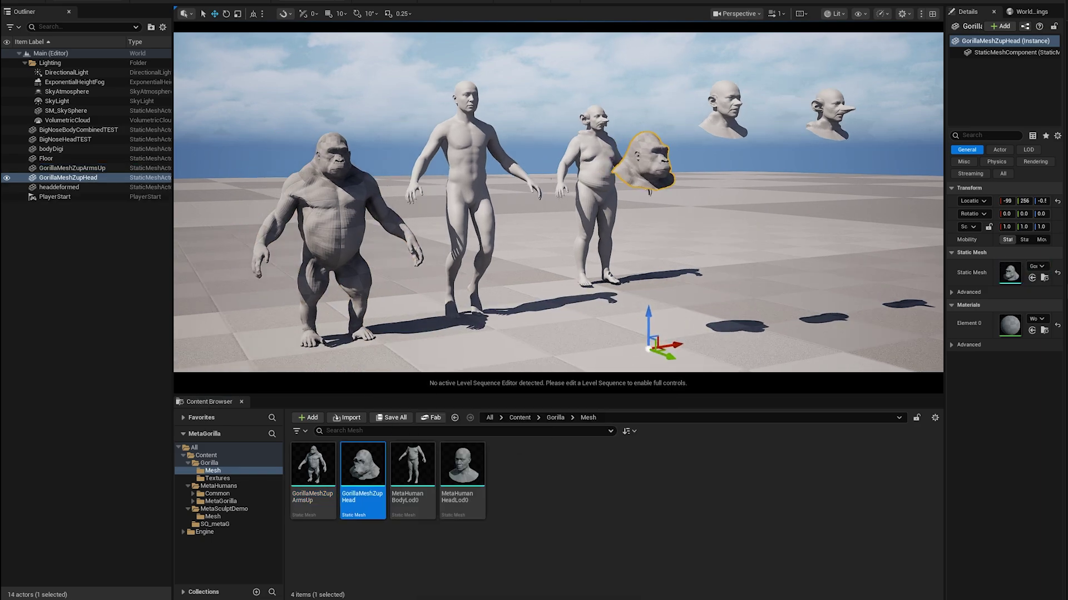
left_click_drag(462, 280, 582, 285, "alt")
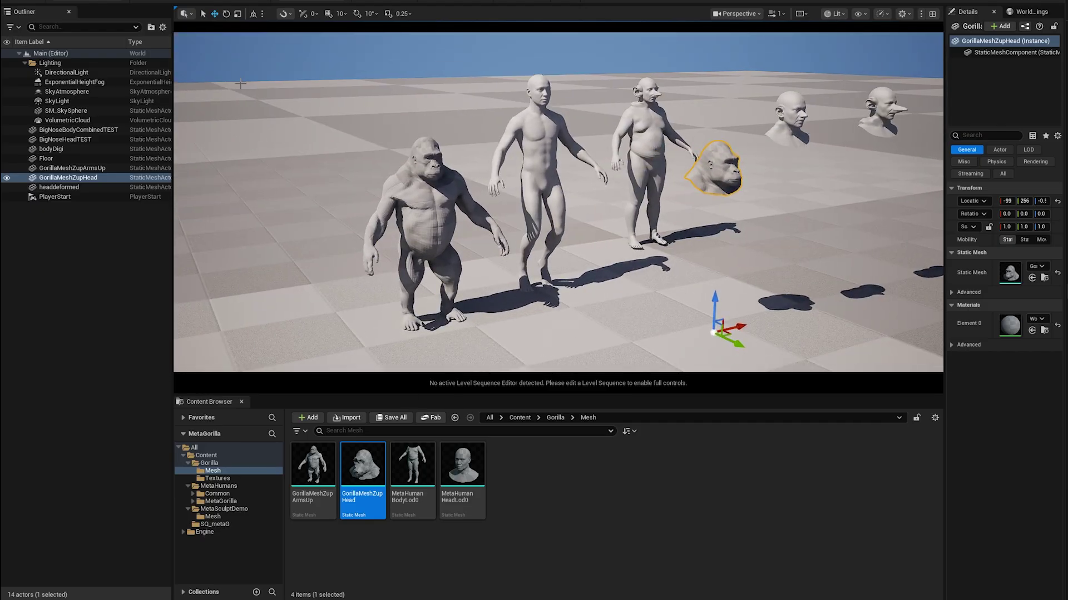
- Delete the two gorilla meshes and the four imported body and head meshes from the level
left_click(57, 187)
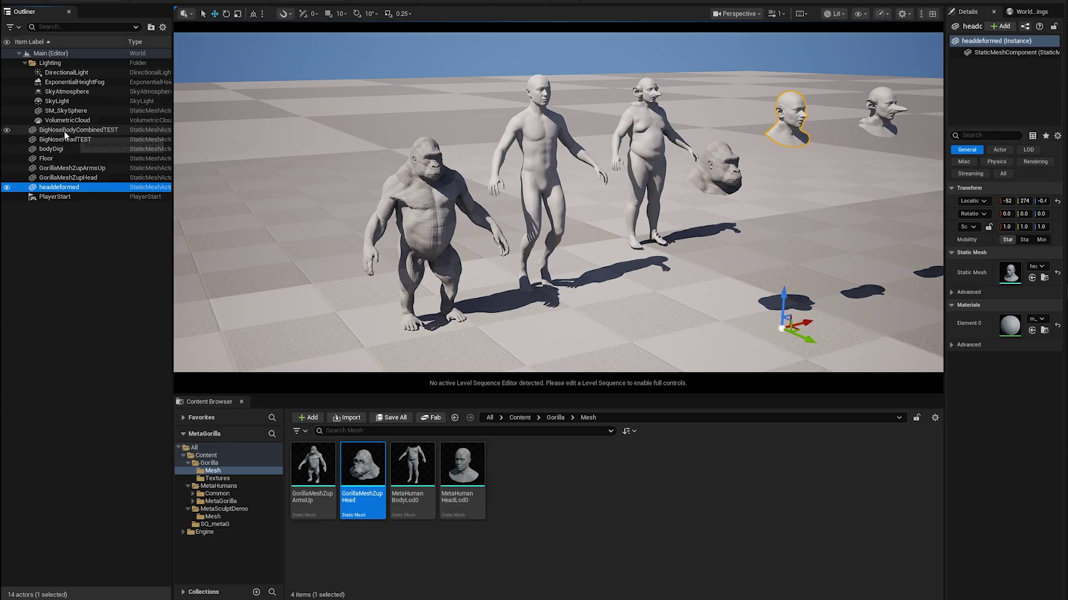
left_click(65, 131, "shift")
key("Delete")
- Create a MetaHuman Character asset named MetaSculpDemo in the MetaSculptDemo folder and open it
left_click(218, 509)
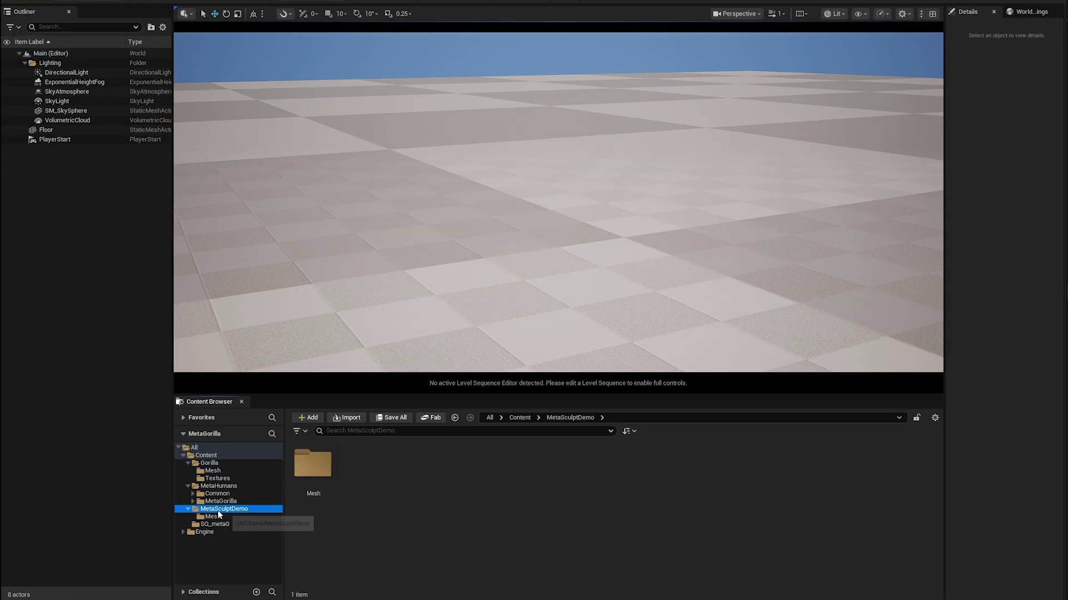
right_click(369, 462)
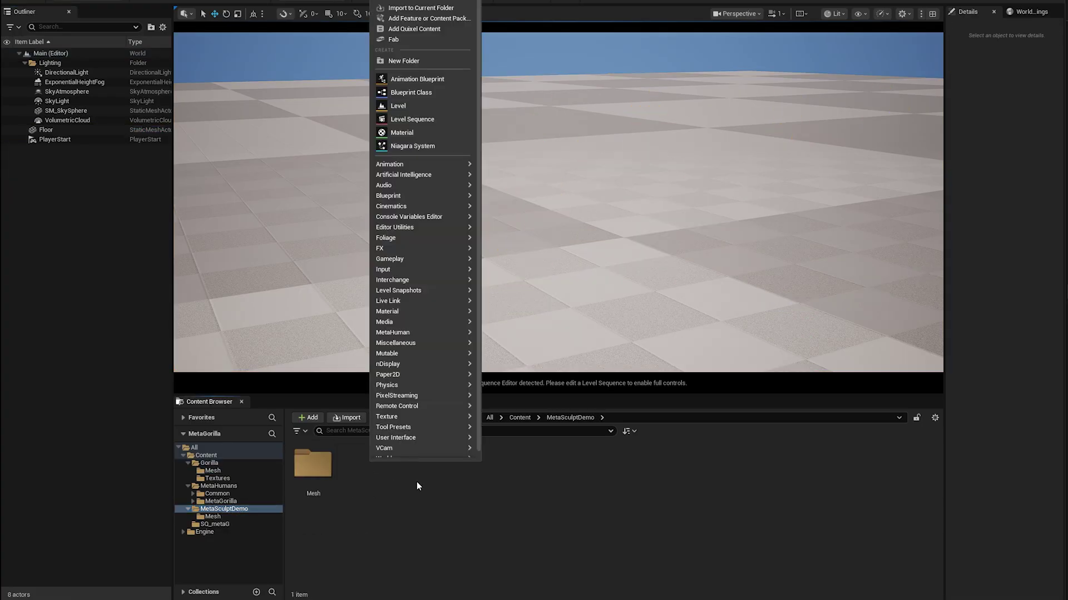
mouse_move(456, 332)
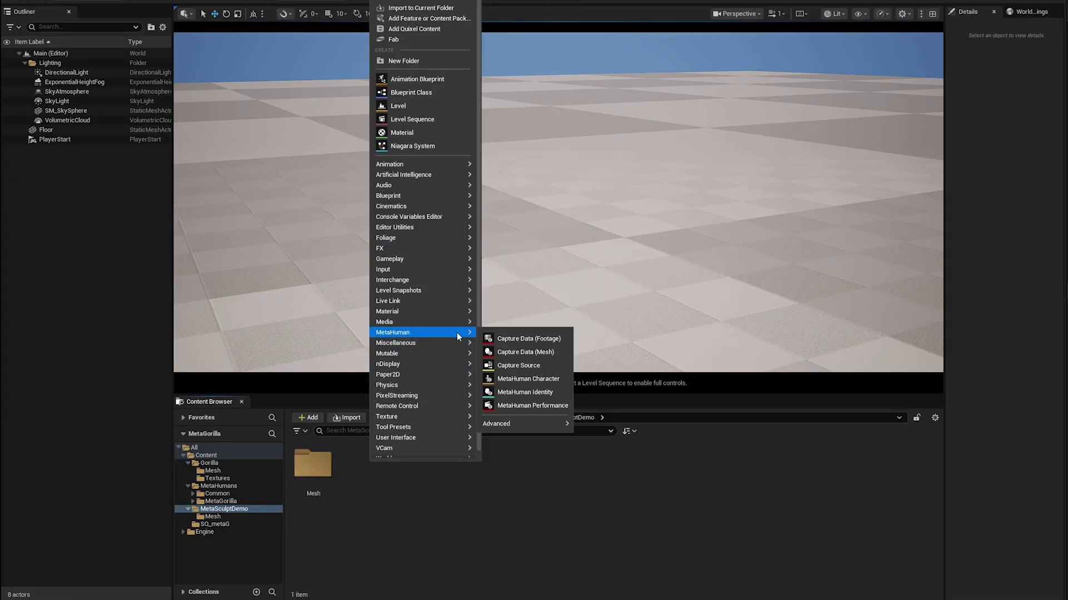
left_click(531, 378)
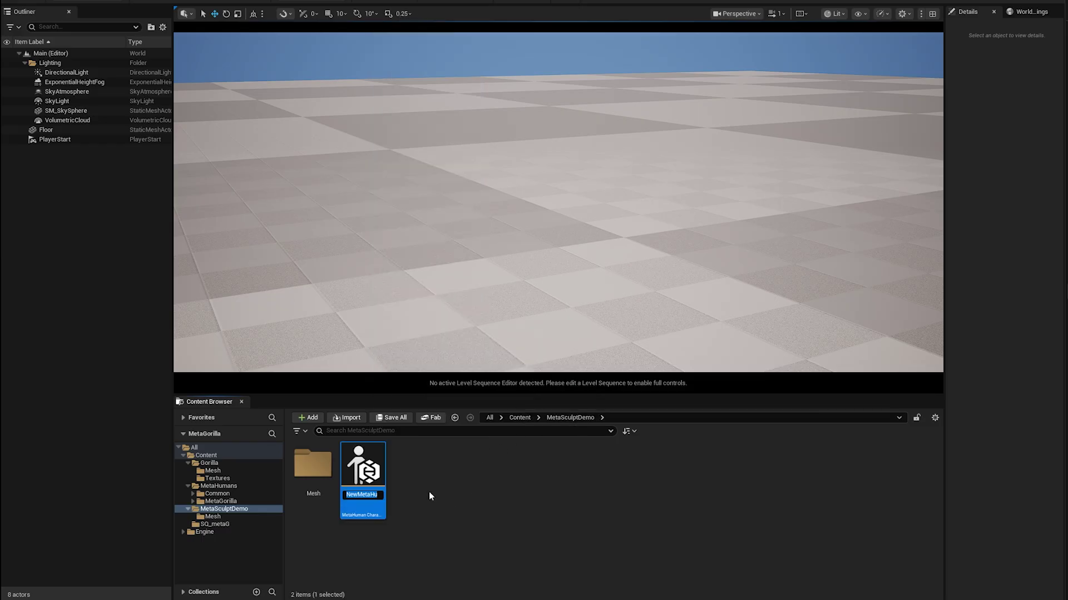
type("MetaSculpDemo")
key("Return")
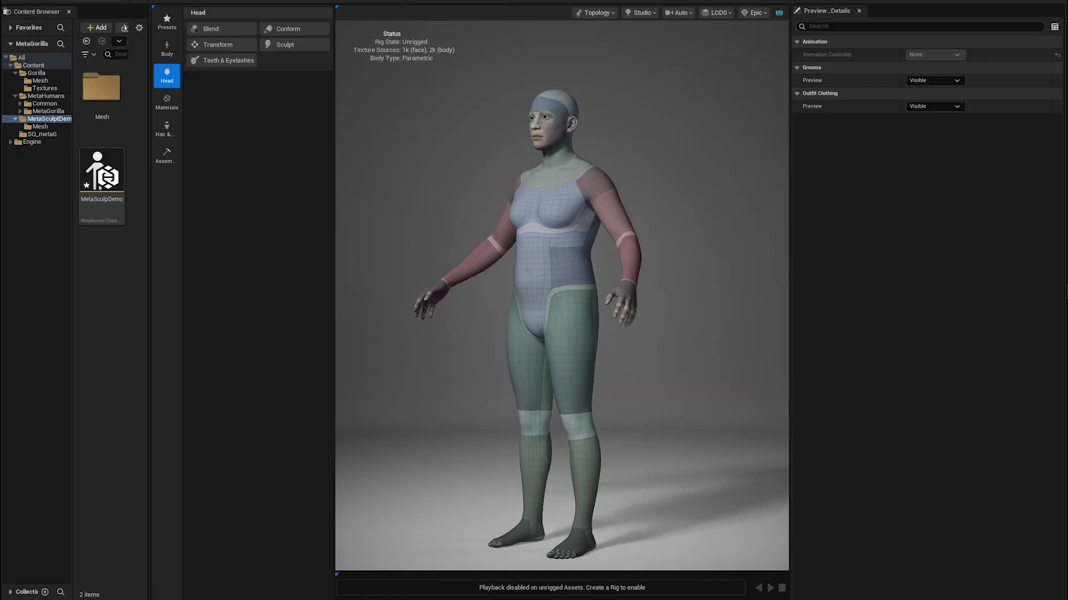
- Conform the character's body from template using the BigNoseBodyCombinedTEST mesh from the MetaSculptDemo Mesh folder
left_click_drag(671, 343, 627, 344)
left_click_drag(533, 263, 537, 278)
right_click_drag(537, 279, 436, 194)
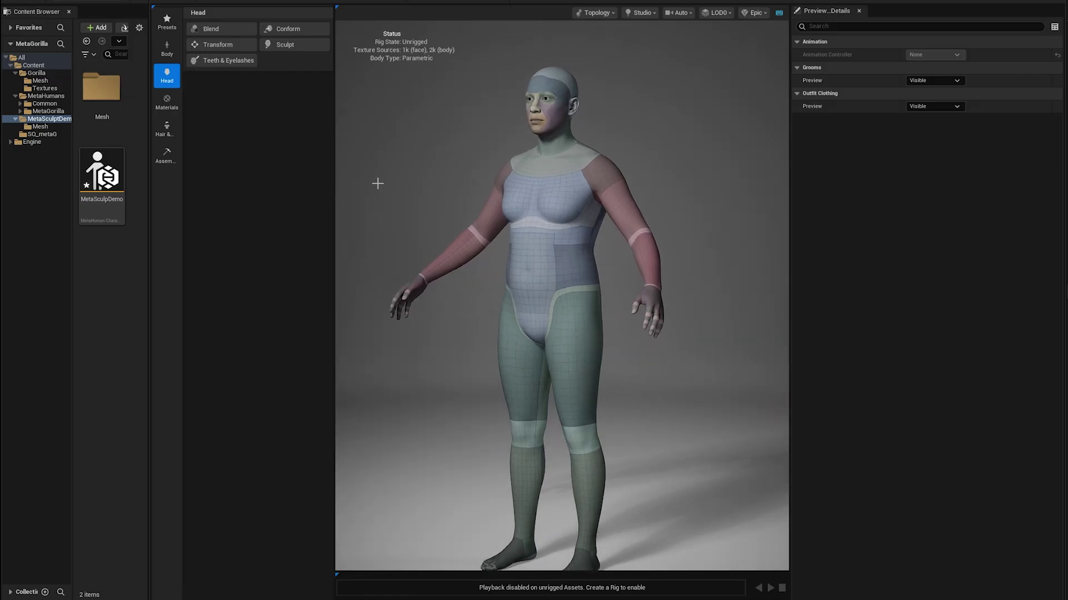
left_click(167, 48)
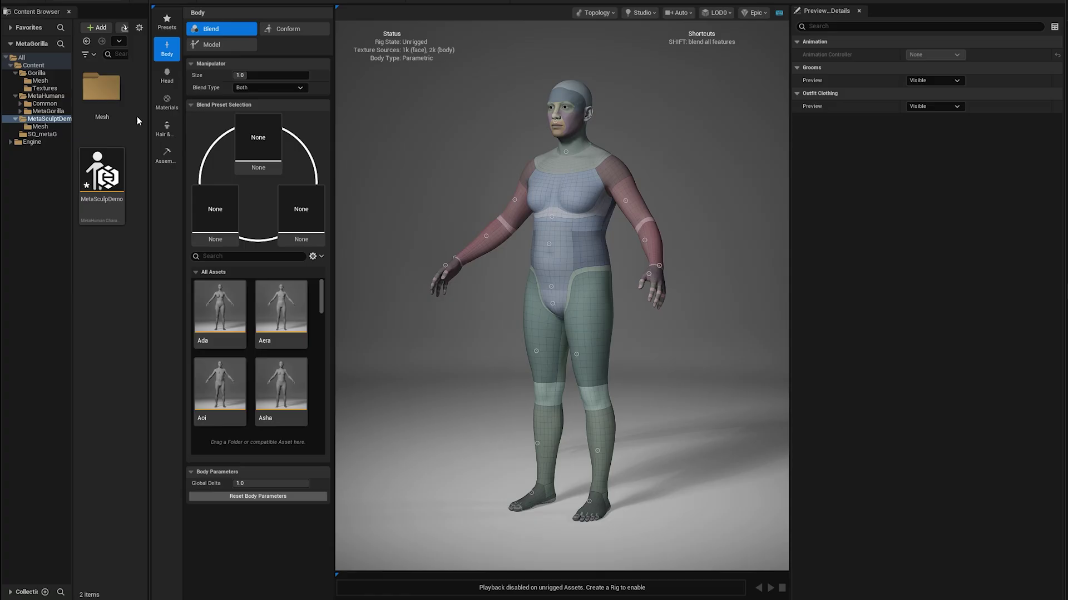
left_click(297, 30)
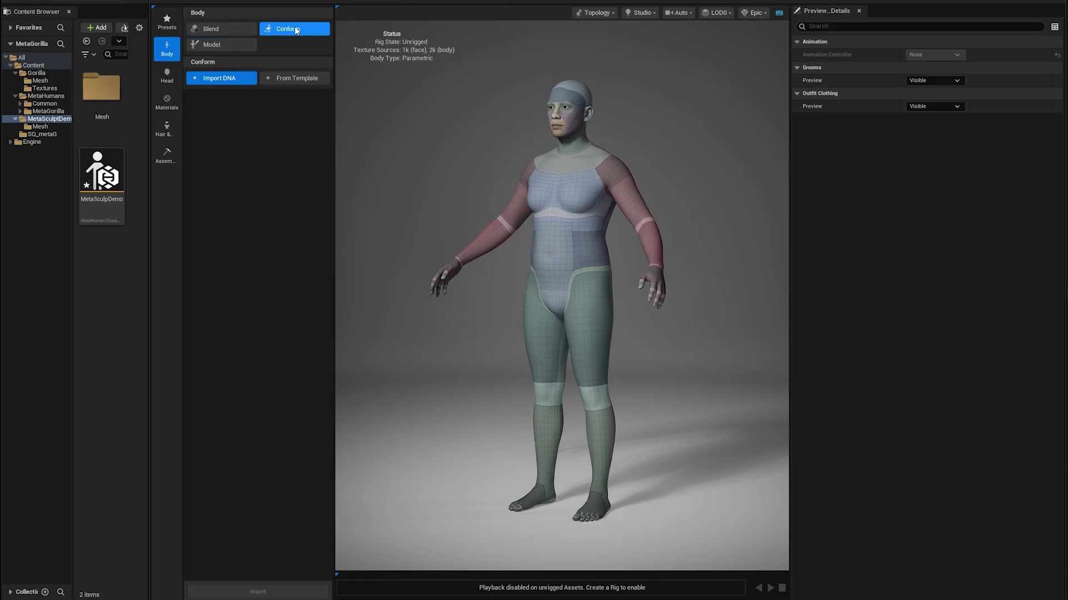
left_click(289, 78)
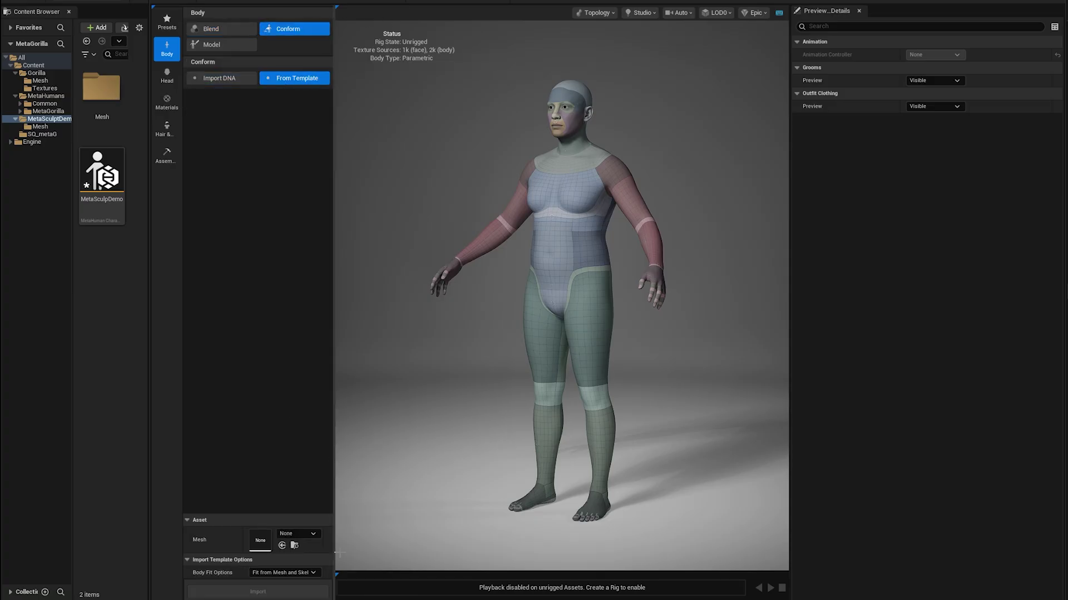
double_click(102, 88)
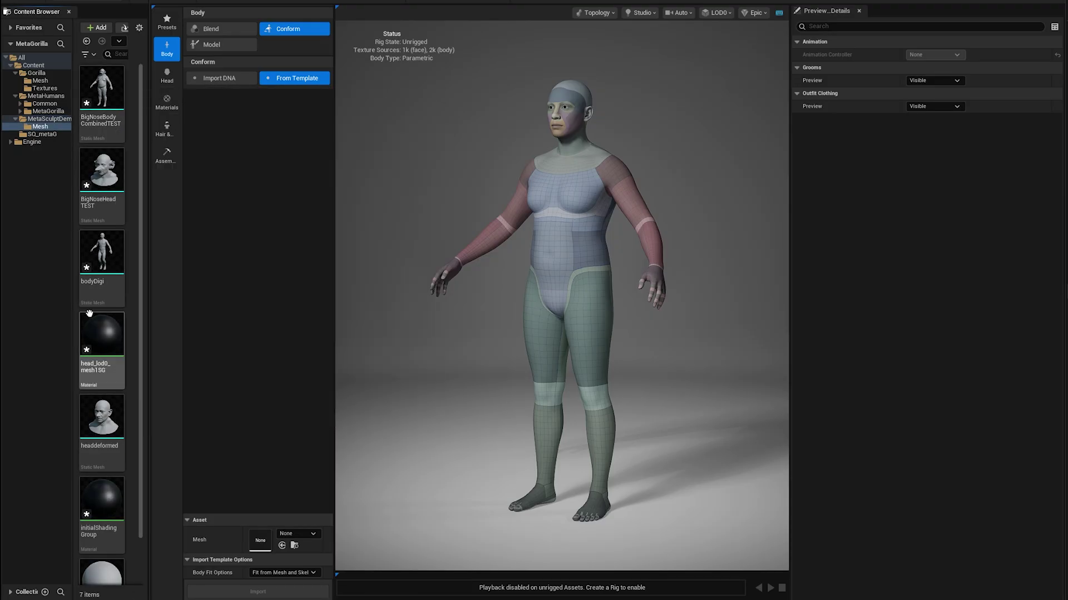
left_click(96, 101)
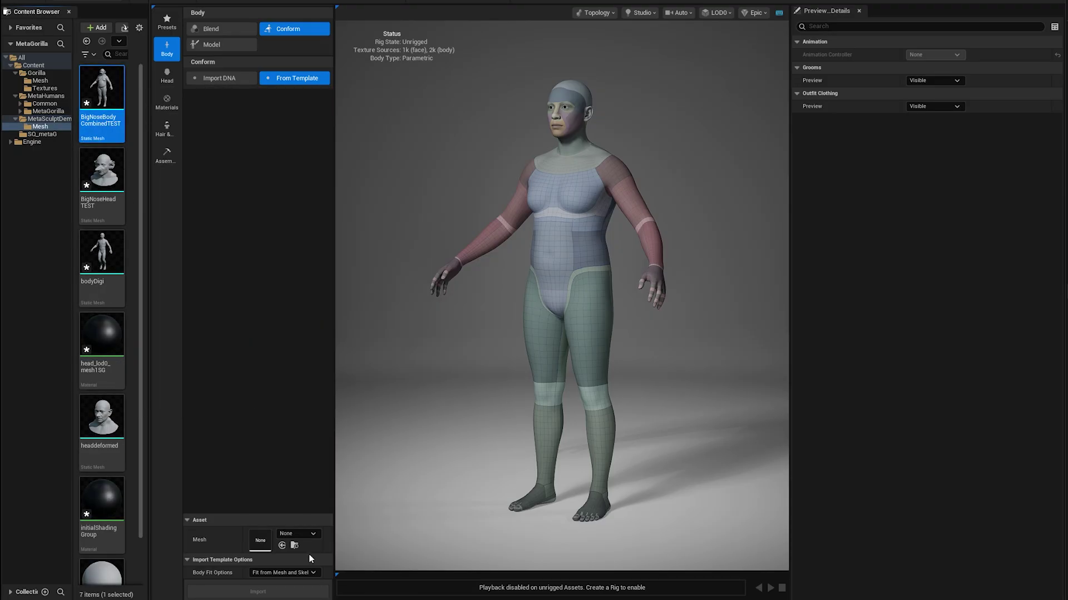
left_click(281, 546)
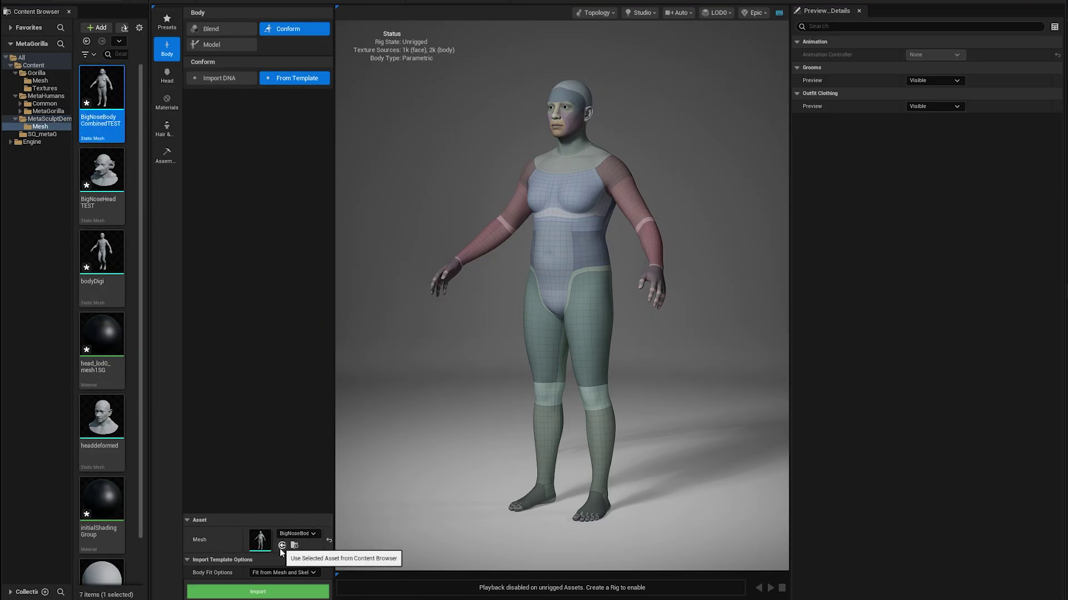
left_click(261, 593)
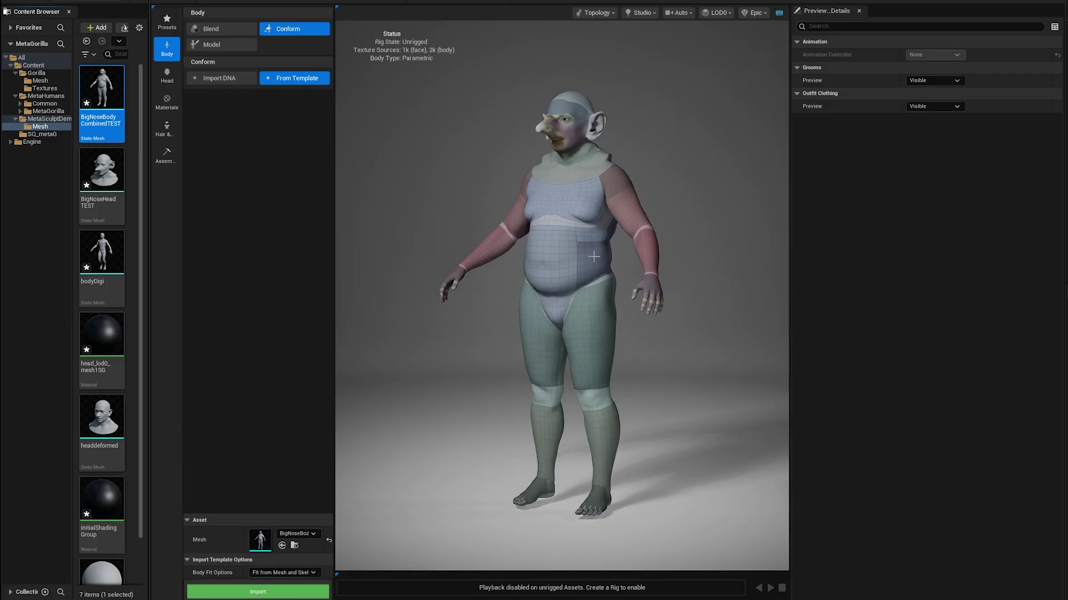
- Examine the conformed body from several angles, checking the face, ears, neck and shoulders up close
left_click_drag(543, 248, 656, 248)
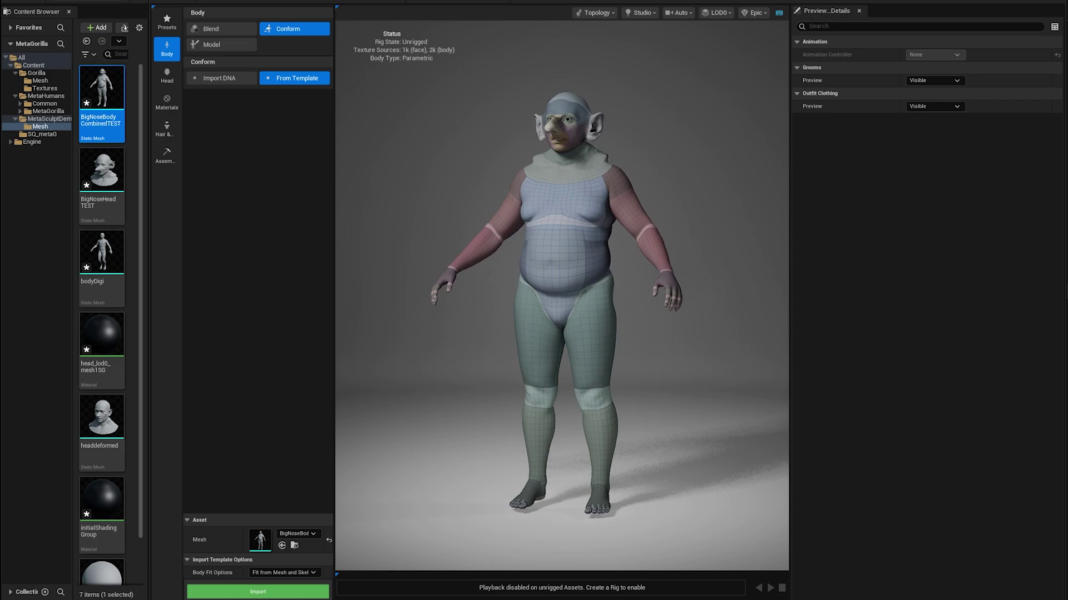
middle_click_drag(602, 189, 587, 327)
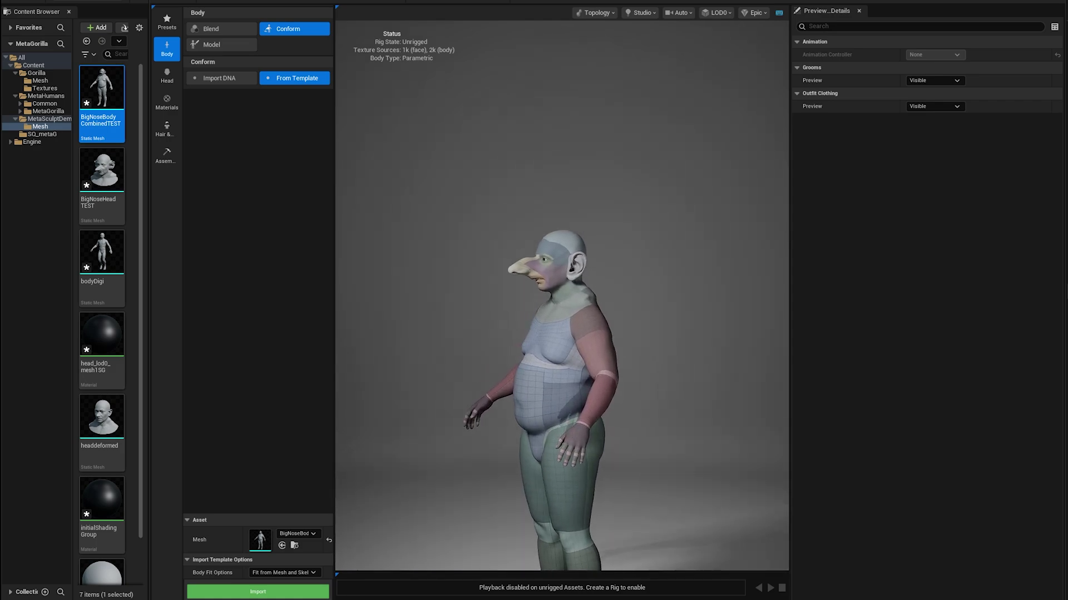
scroll(584, 269, "up", 8)
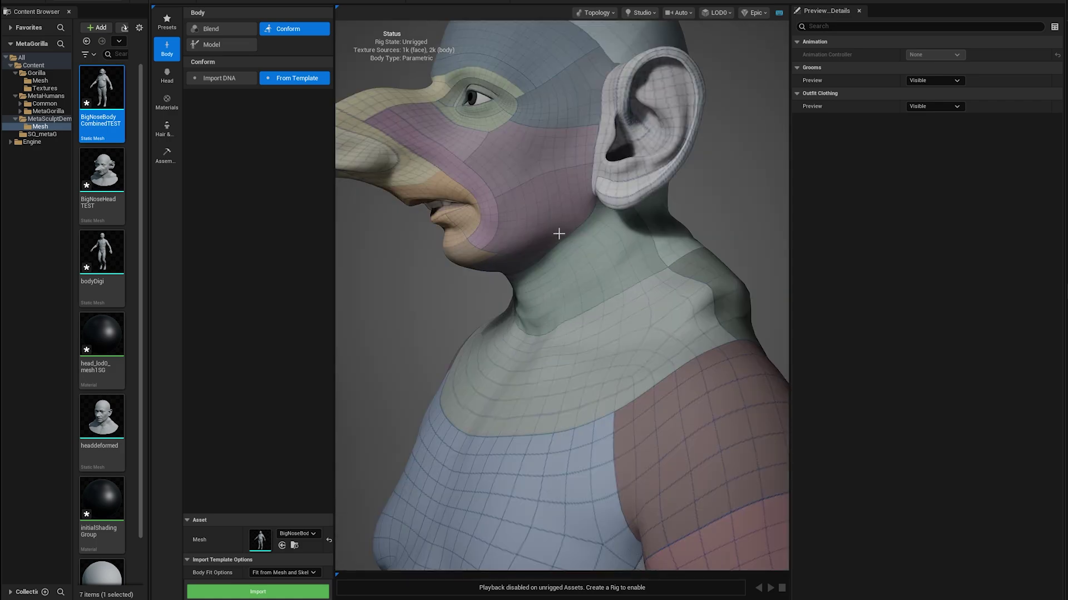
scroll(555, 223, "down", 5)
left_click_drag(555, 222, 670, 172)
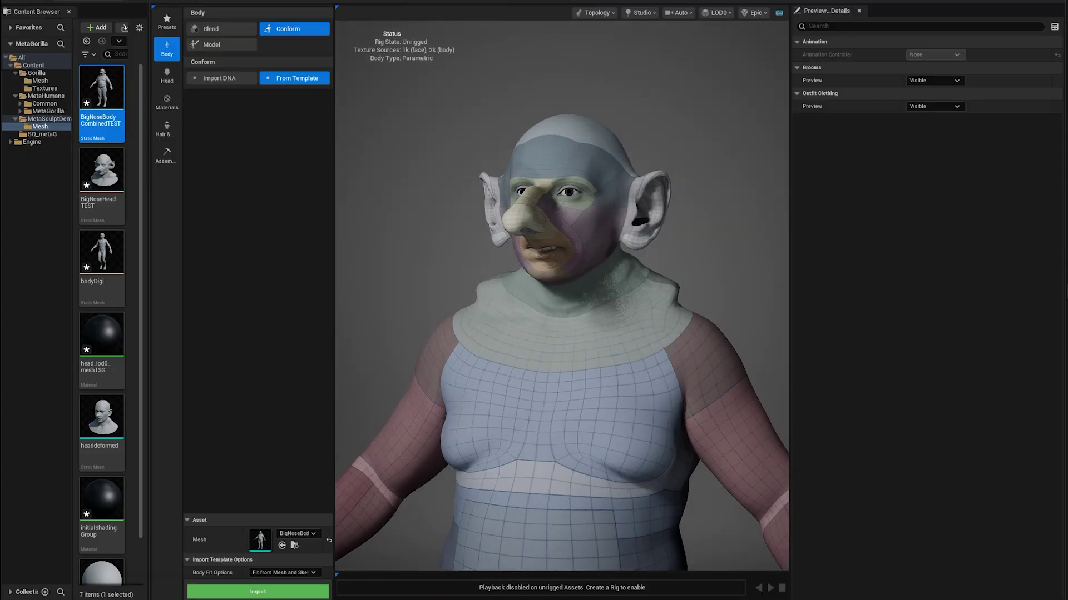
left_click_drag(628, 294, 625, 295)
left_click_drag(675, 337, 556, 337)
left_click_drag(659, 307, 576, 307)
left_click_drag(493, 334, 567, 324)
mouse_move(489, 310)
left_mouse_down()
mouse_move(578, 310)
mouse_move(483, 311)
left_mouse_up()
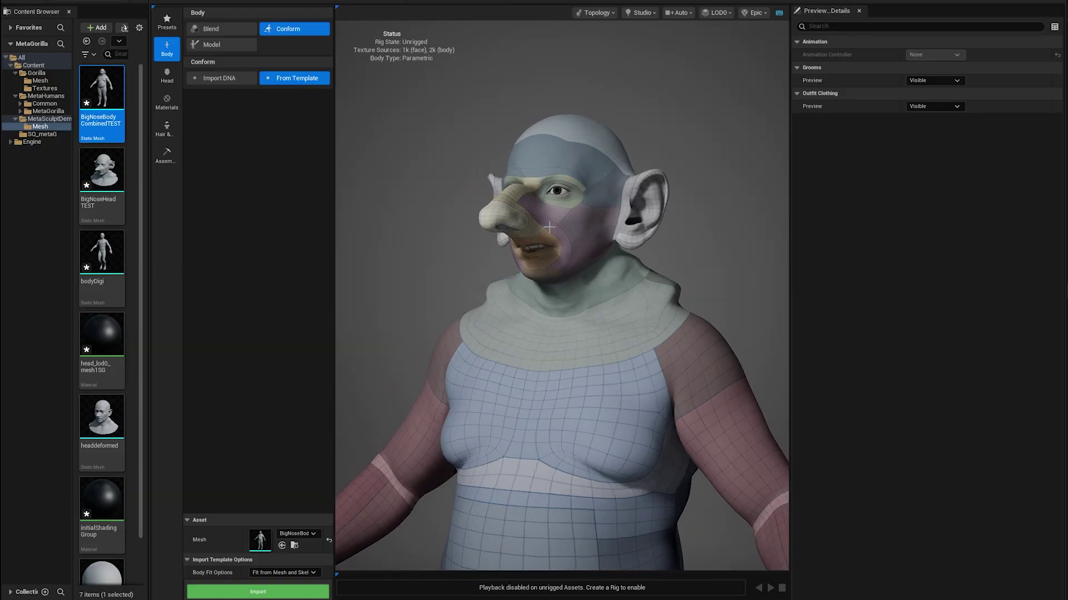
middle_click_drag(549, 227, 549, 299)
scroll(533, 230, "up", 3)
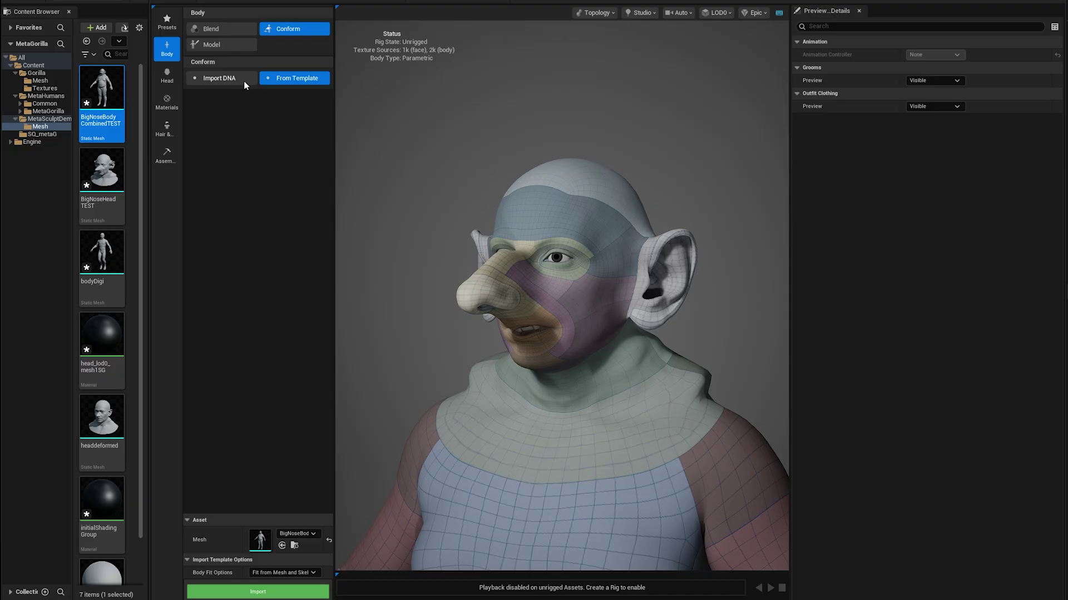
- Set up a head conform from template with BigNoseHeadTEST as the source mesh
left_click(166, 72)
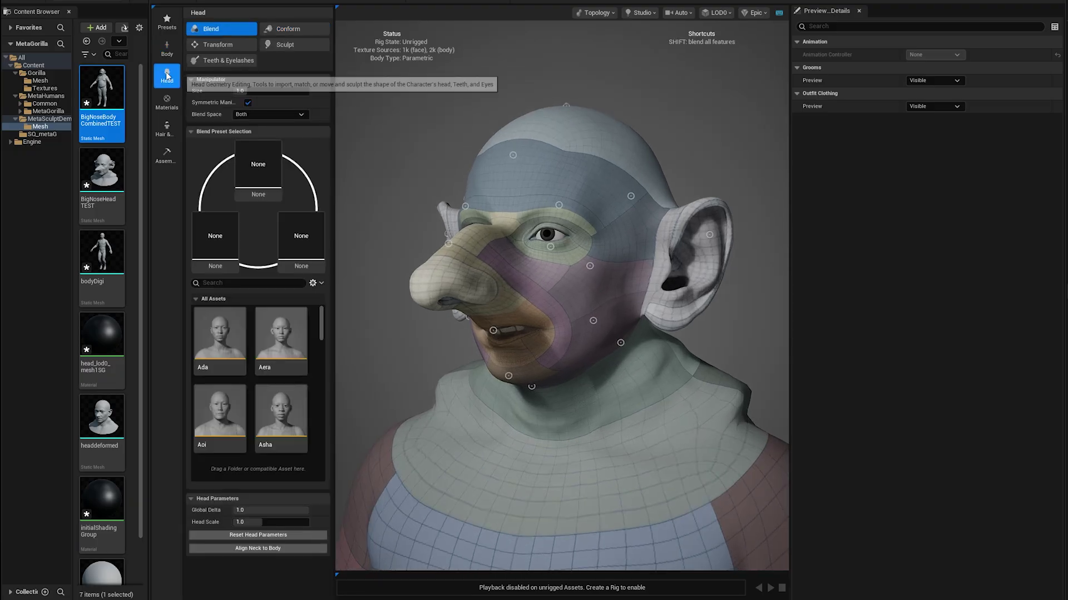
left_click(293, 30)
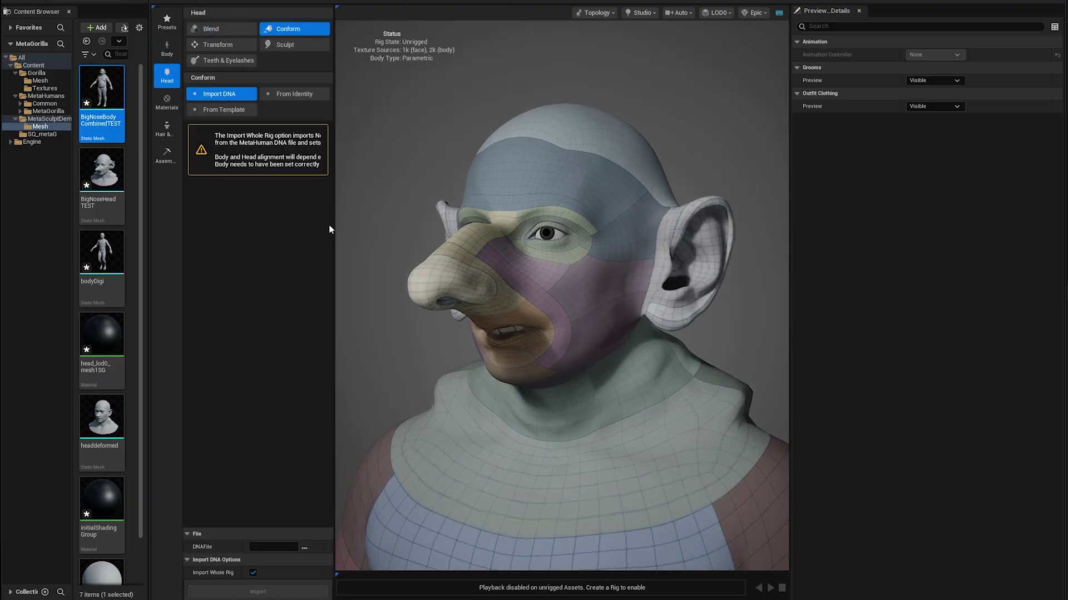
left_click(211, 112)
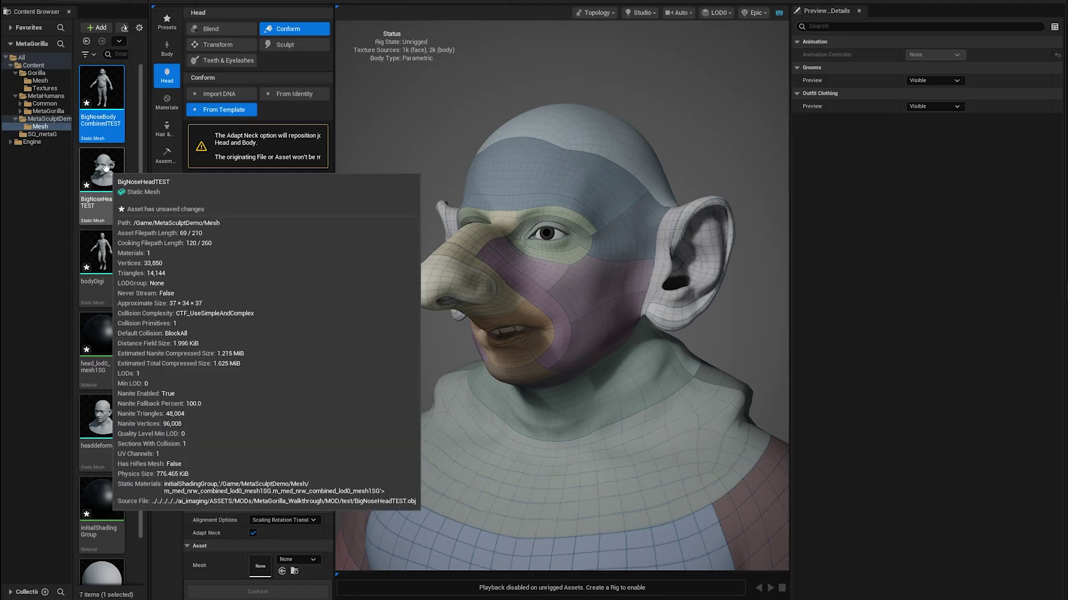
left_click(118, 190)
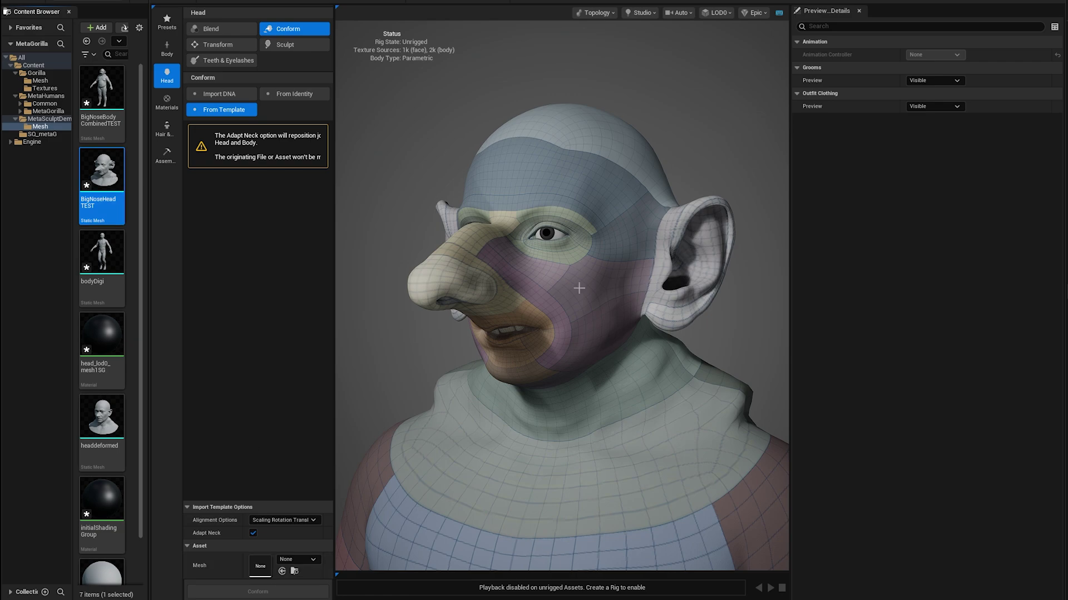
left_click(282, 571)
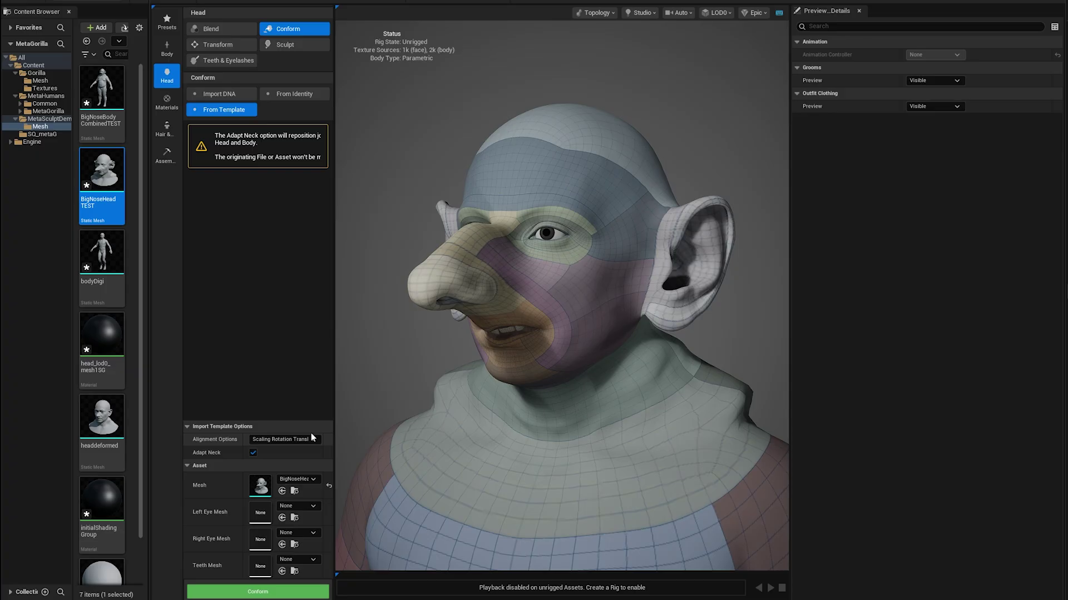
- Turn off Adapt Neck, set the alignment option to None, and conform the head to the template mesh
left_click(253, 453)
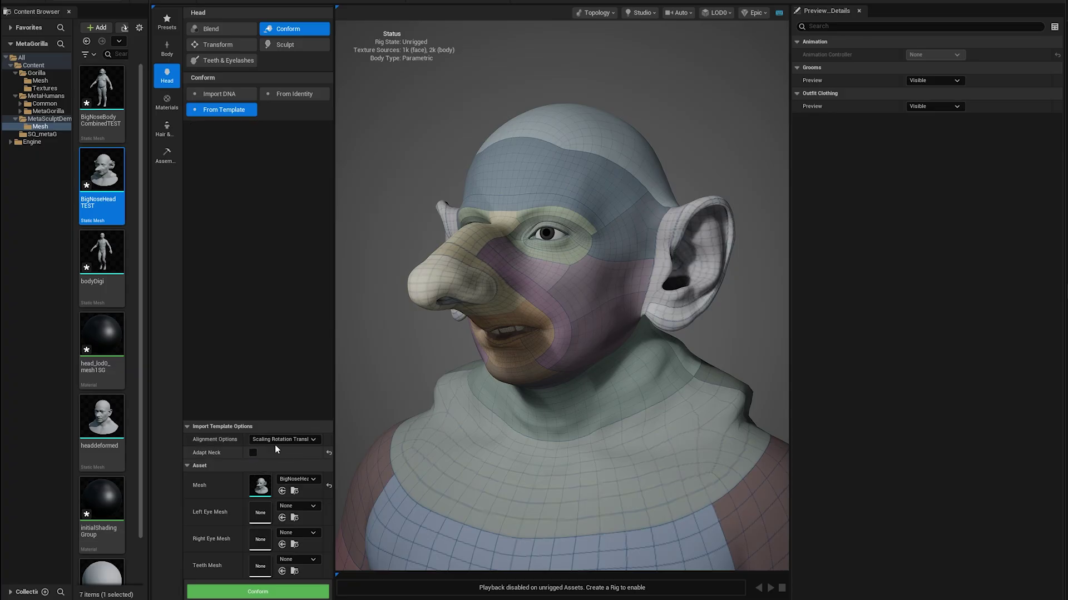
left_click(295, 440)
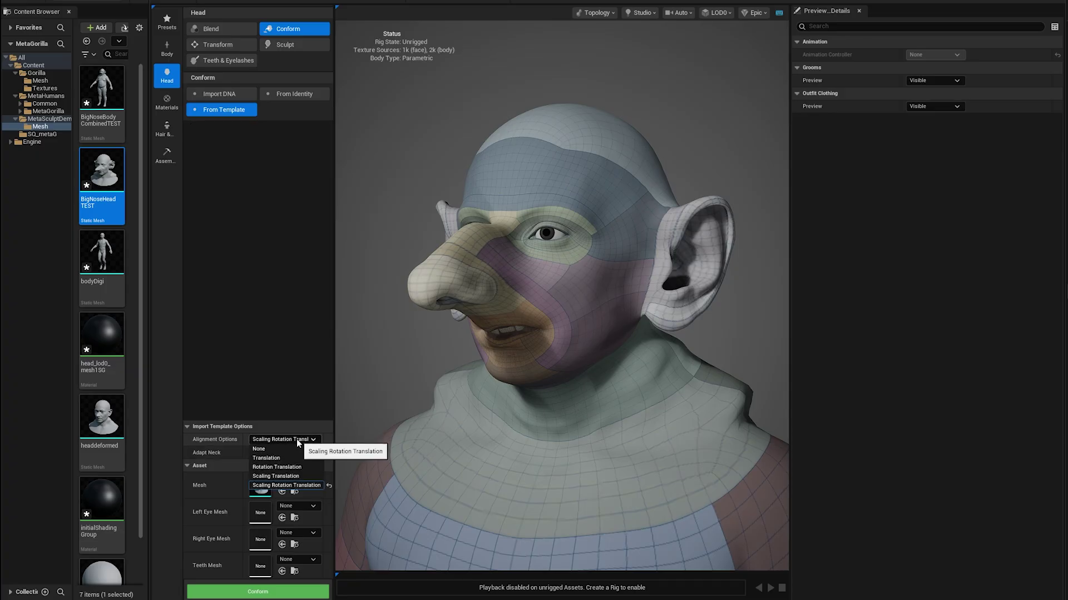
left_click(266, 450)
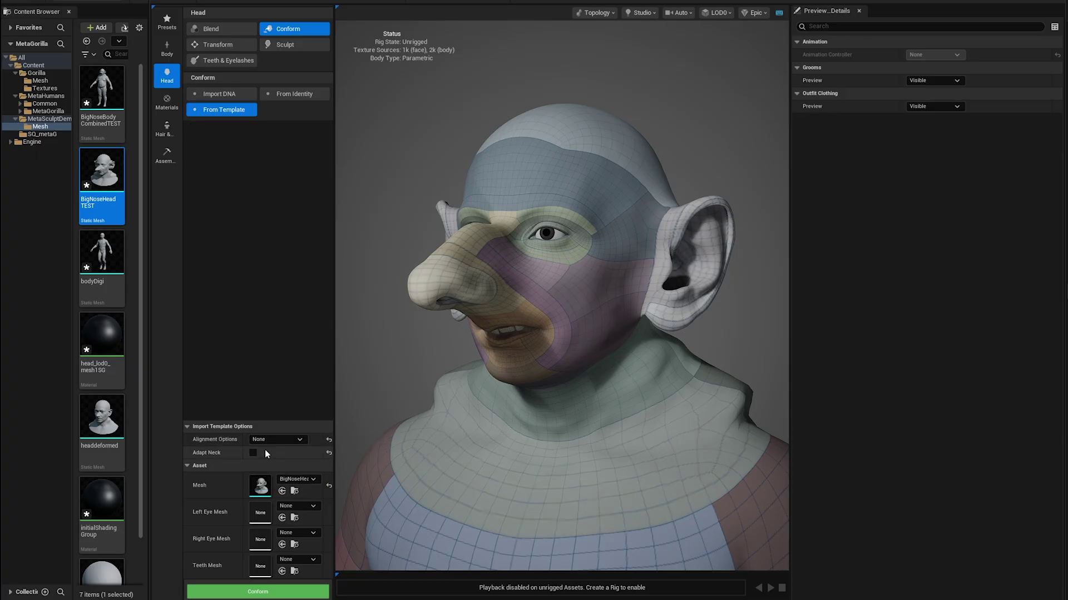
left_click(265, 592)
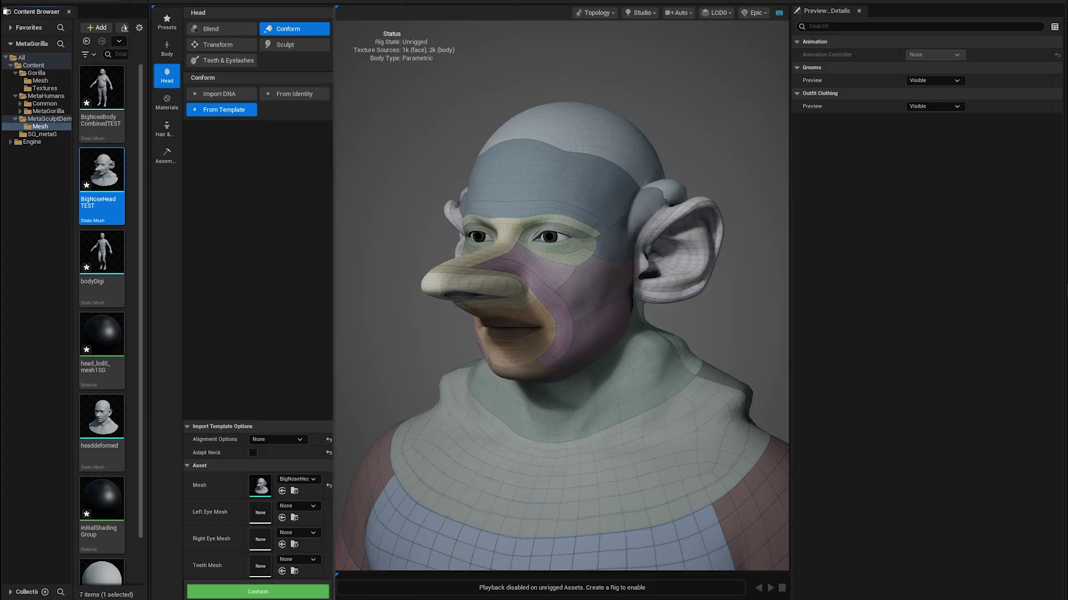
- Examine the conformed head from several angles, checking the nose, ears, neck seam and upper body
left_click_drag(561, 300, 728, 300)
left_click_drag(555, 337, 567, 337)
left_click_drag(681, 307, 542, 300)
scroll(561, 300, "down", 5)
left_click_drag(680, 355, 659, 351)
left_click_drag(522, 320, 584, 320)
scroll(583, 320, "up", 2)
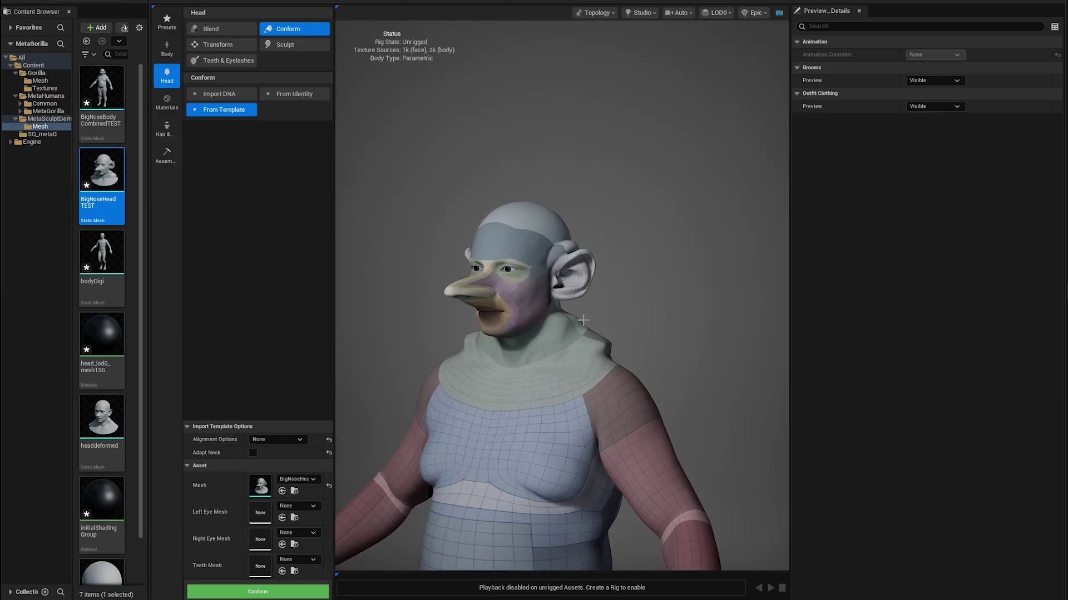
- Switch the preview material to Skin and inspect the face, ears, neck and shoulders from both sides
left_click(606, 15)
left_click(589, 51)
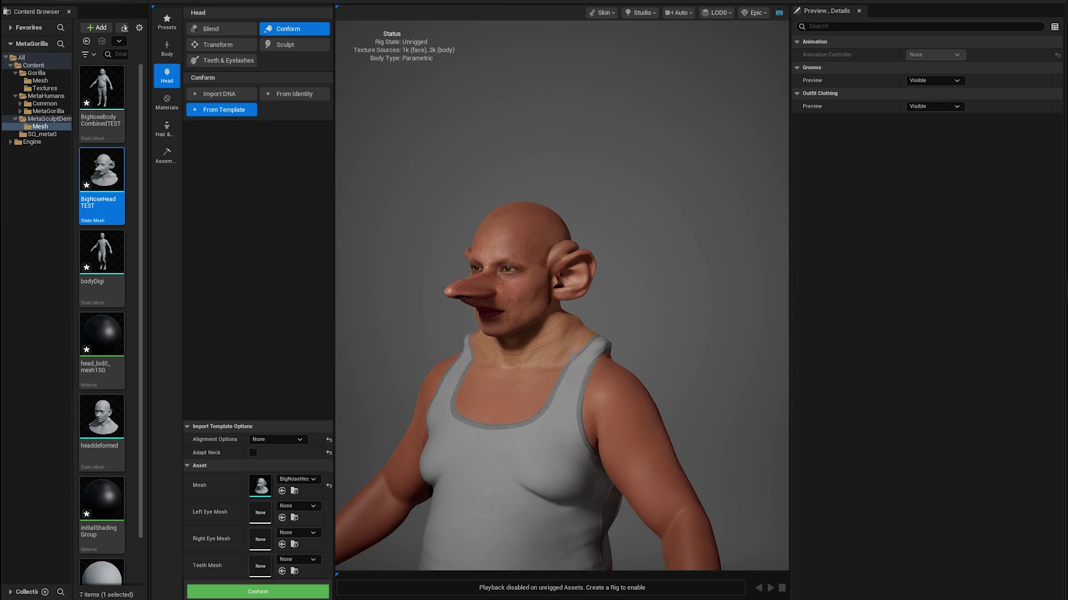
scroll(563, 353, "up", 5)
scroll(558, 352, "down", 3)
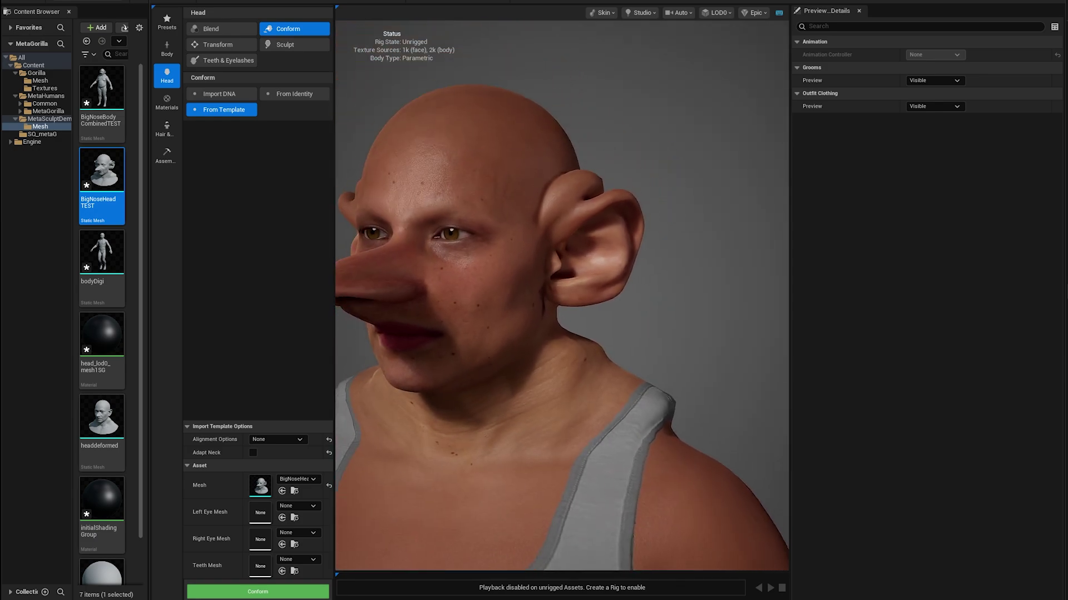
left_click_drag(556, 359, 587, 366)
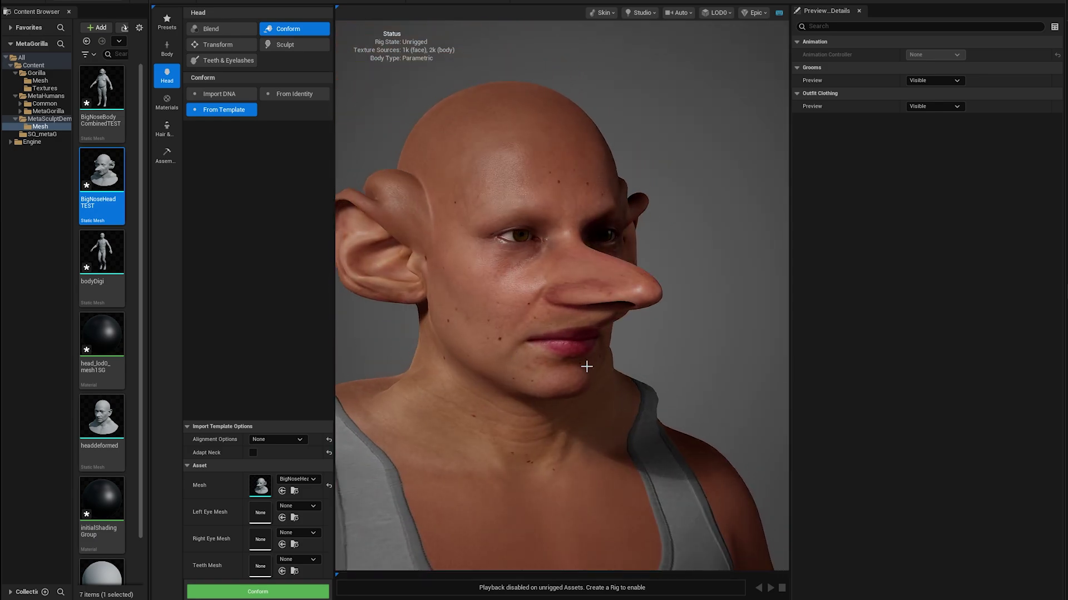
right_click_drag(586, 367, 688, 386)
middle_click_drag(616, 386, 570, 379)
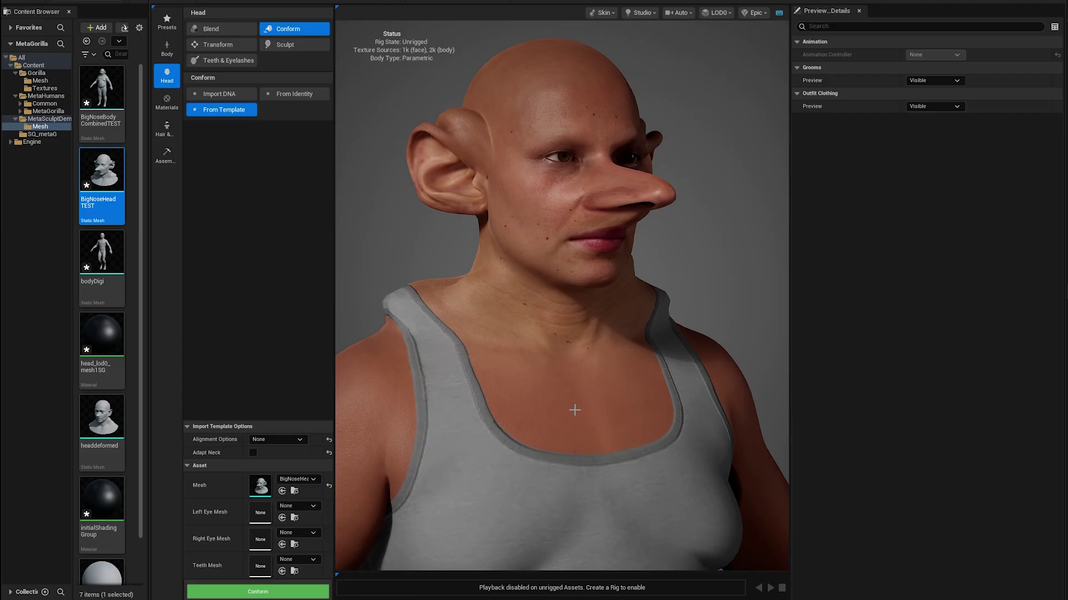
left_click_drag(574, 410, 640, 410)
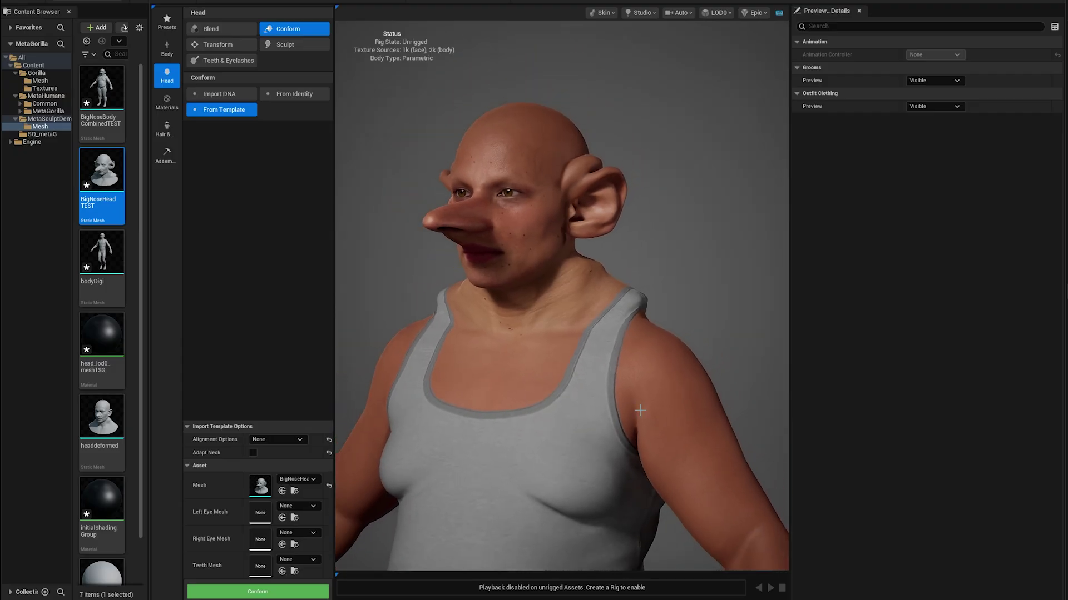
- Set the preview material back to Topology and view the character's whole upper body
left_click(604, 13)
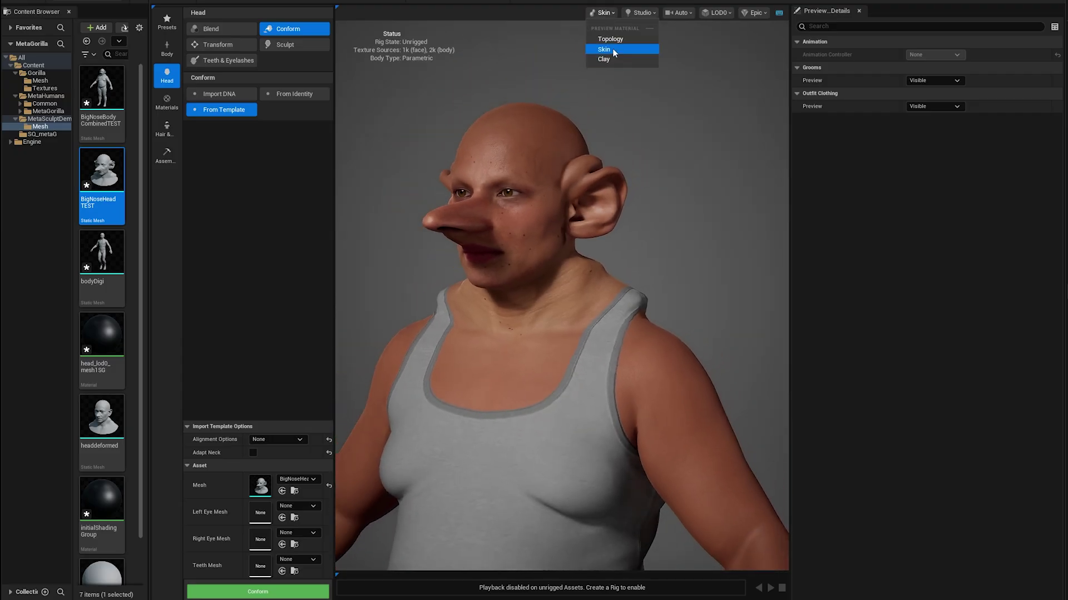
left_click(614, 53)
left_click(602, 13)
left_click(606, 39)
scroll(549, 318, "down", 5)
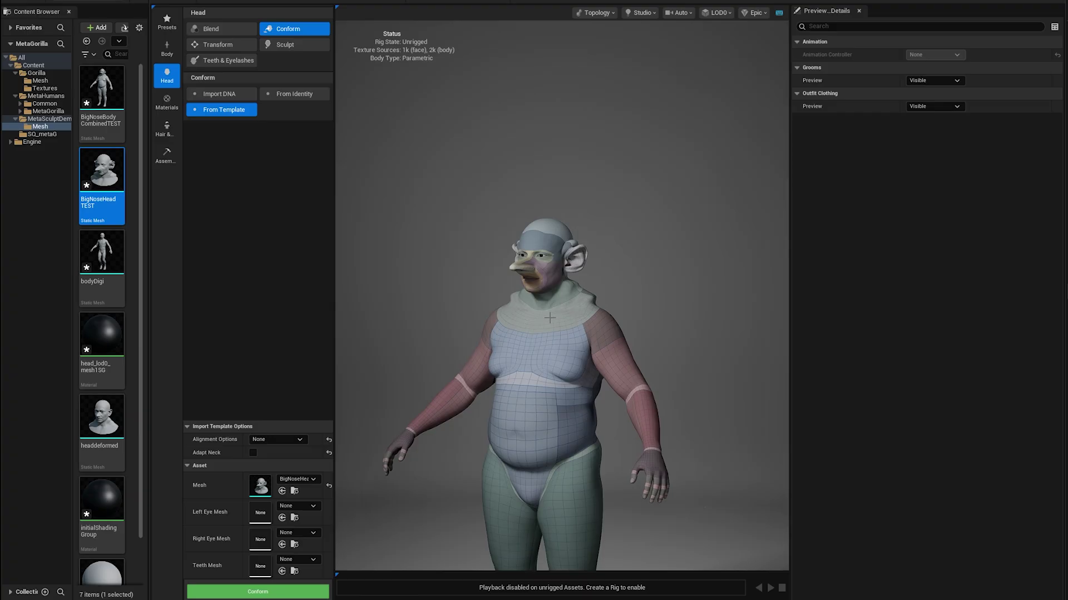
scroll(550, 318, "down", 3)
middle_click_drag(549, 317, 538, 346)
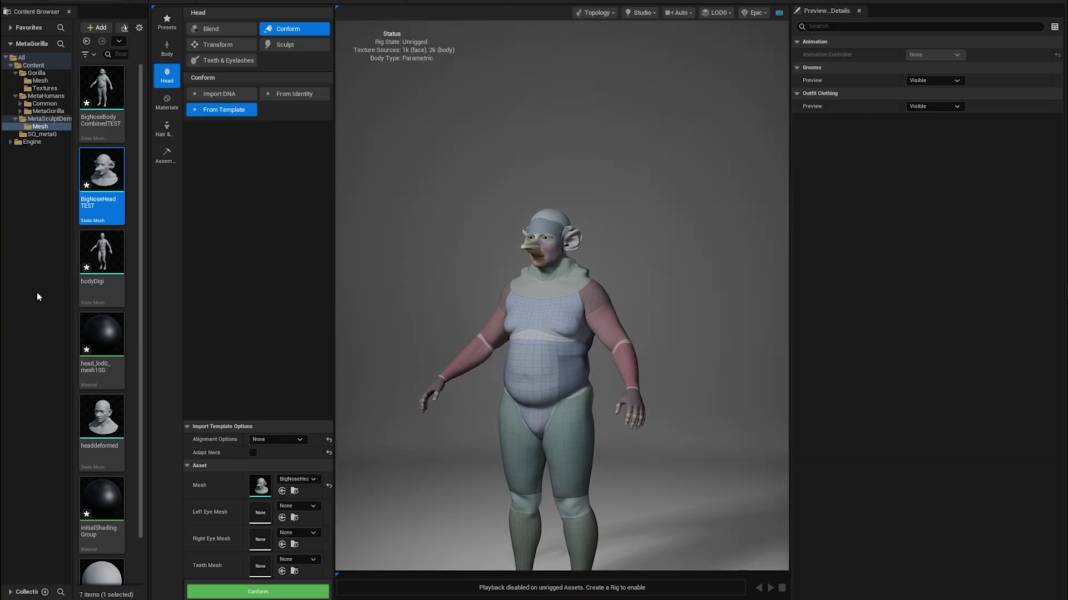
- Assign headdeformed as the head's template mesh, conform the head to it and check the neck seam
left_click(101, 414)
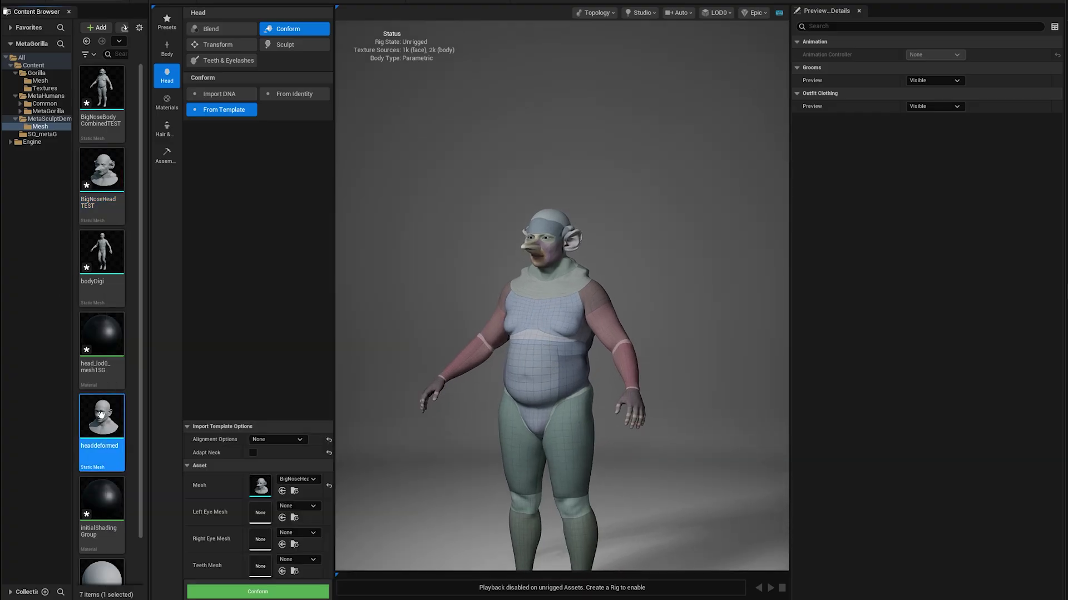
left_click(282, 491)
scroll(538, 360, "up", 5)
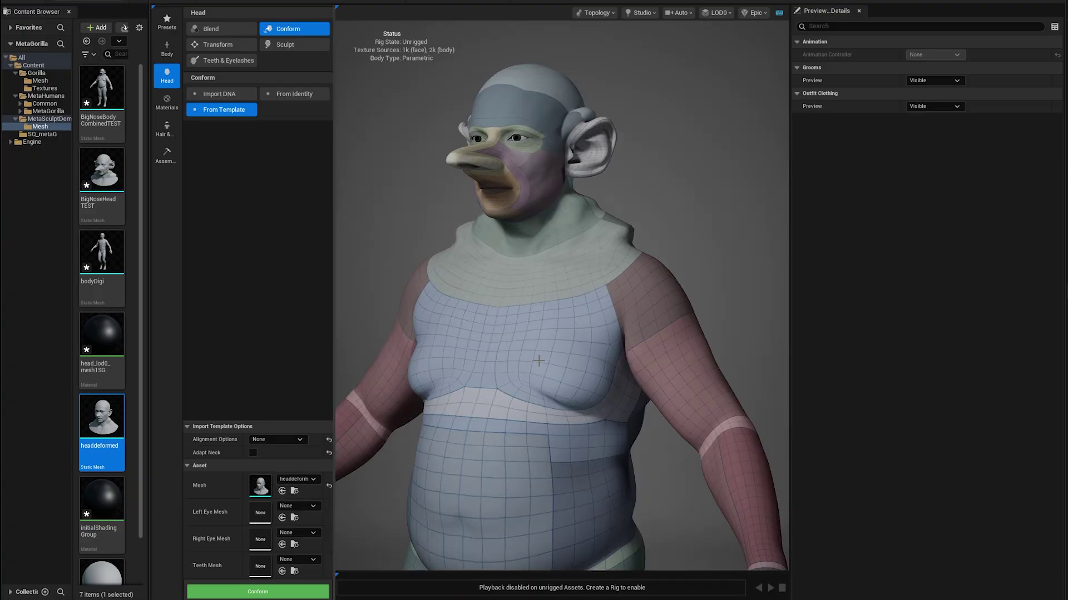
scroll(538, 360, "down", 3)
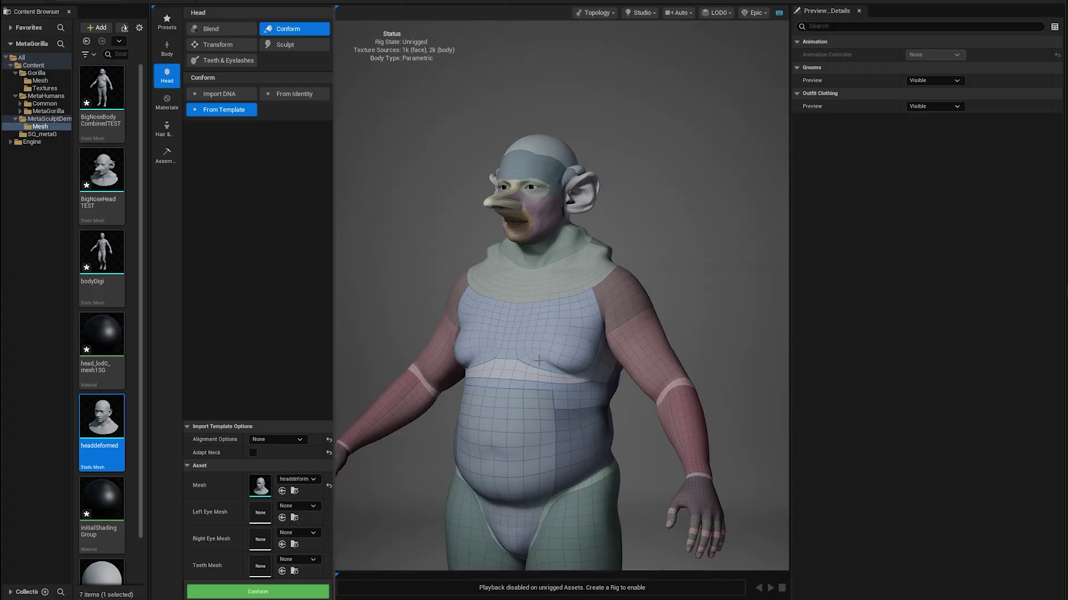
left_click(283, 593)
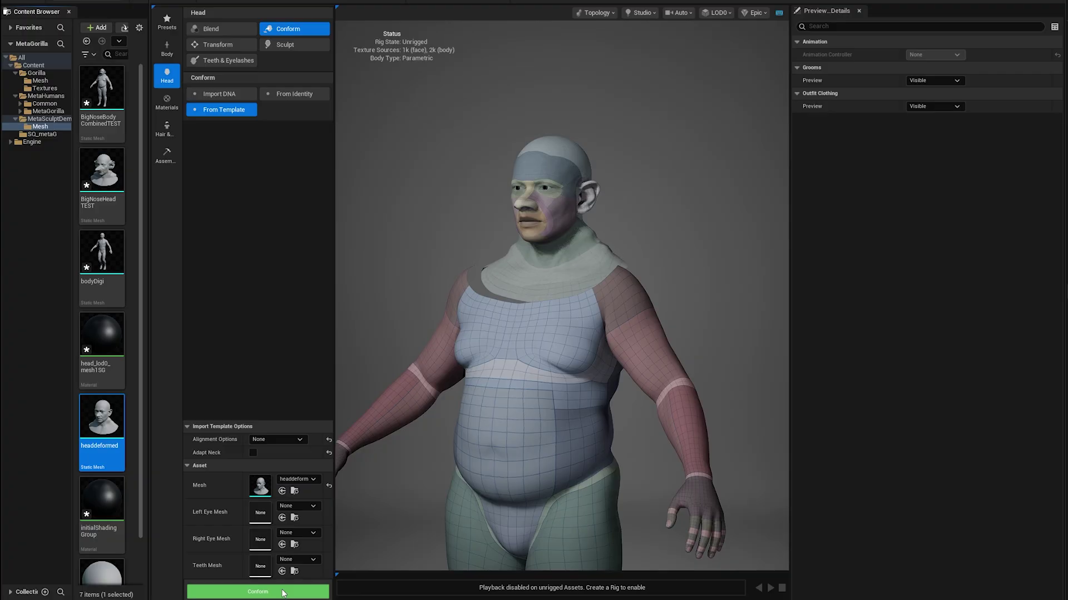
left_click_drag(646, 307, 642, 353)
left_click_drag(639, 289, 631, 322)
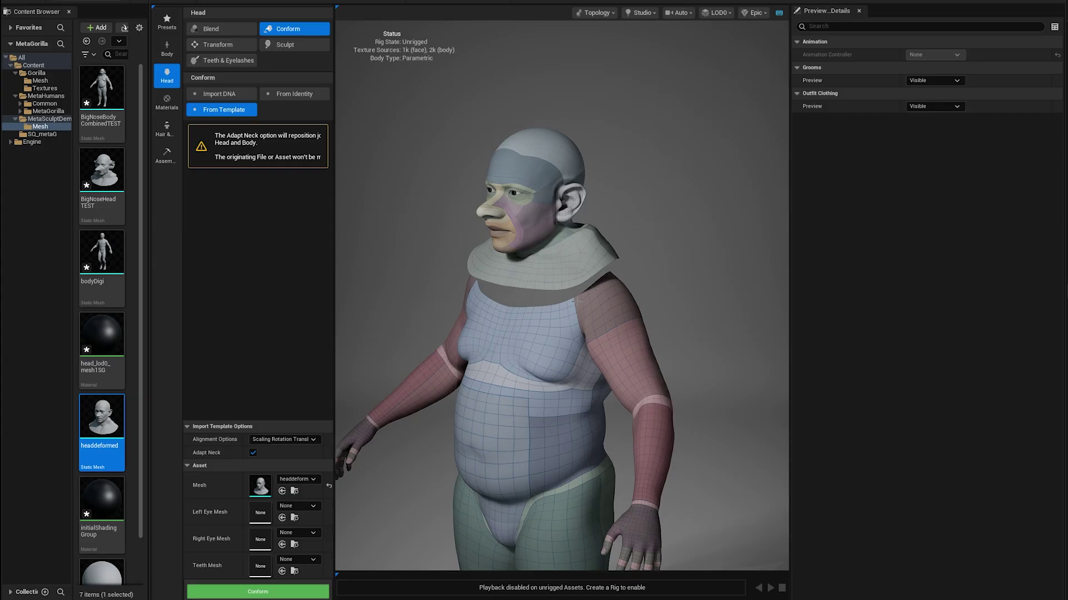
- Conform the head to headdeformed with Scaling Rotation Translation alignment and Adapt Neck enabled, then inspect the neck from both sides
left_click(272, 591)
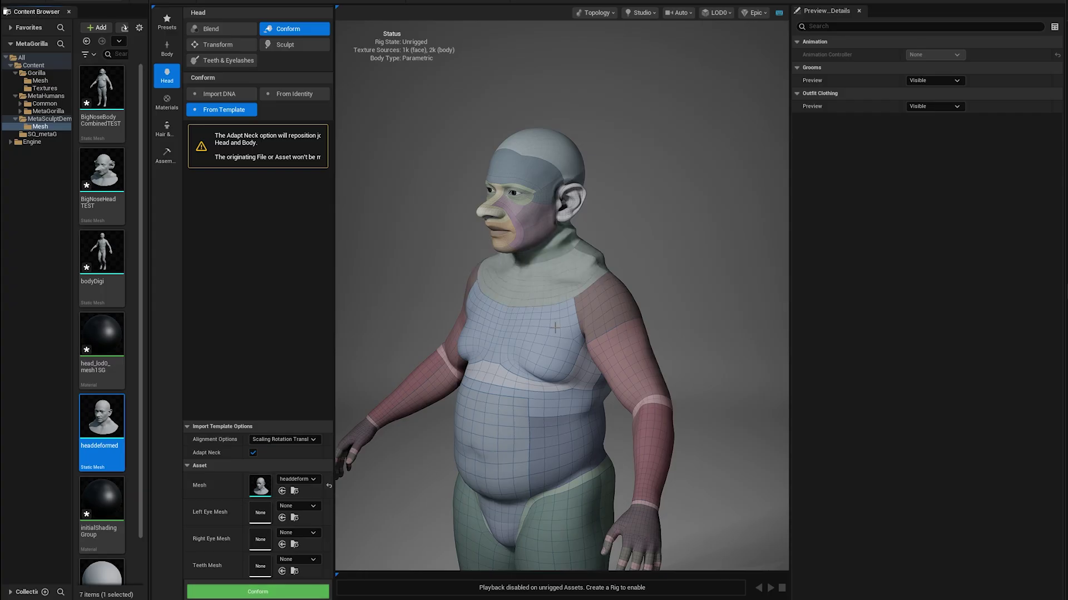
left_click_drag(554, 328, 410, 364)
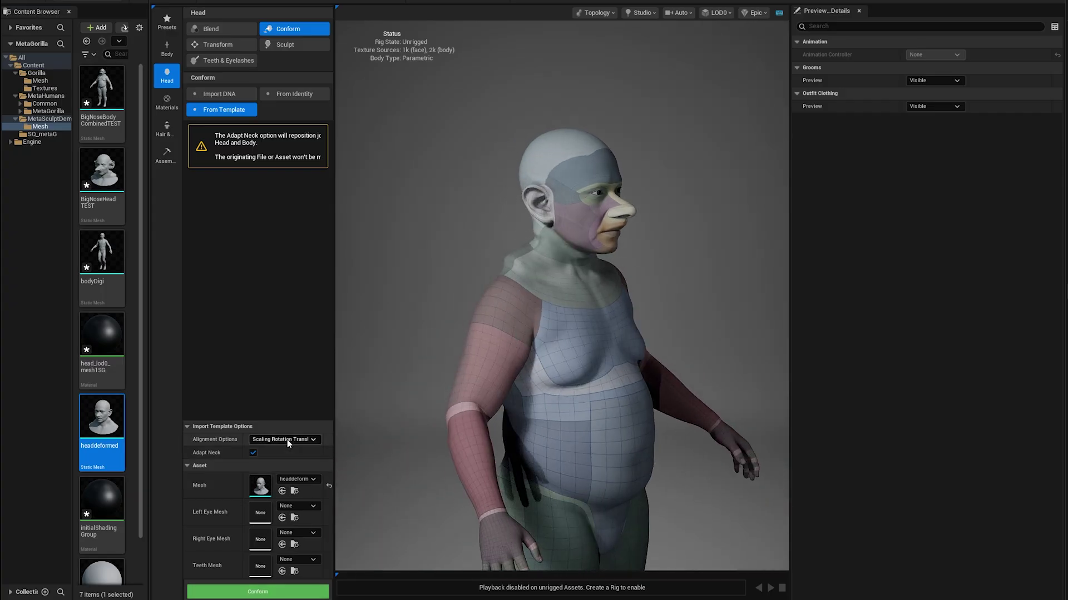
left_click_drag(498, 402, 522, 258)
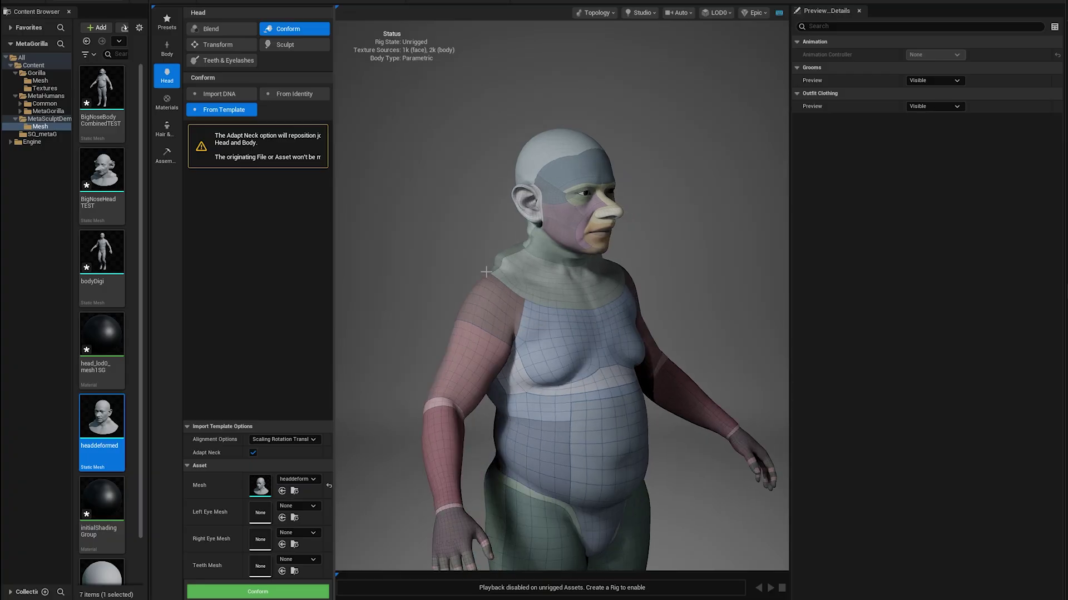
left_click_drag(614, 367, 602, 375)
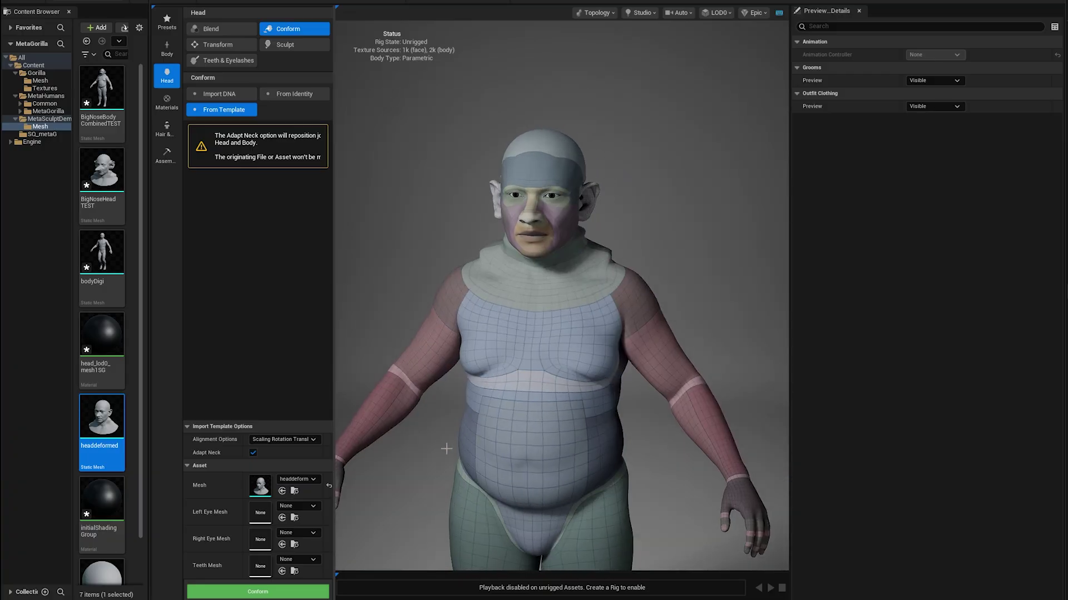
- Set the alignment option to None, conform the head to headdeformed with Adapt Neck on, and check the neck
left_click(290, 443)
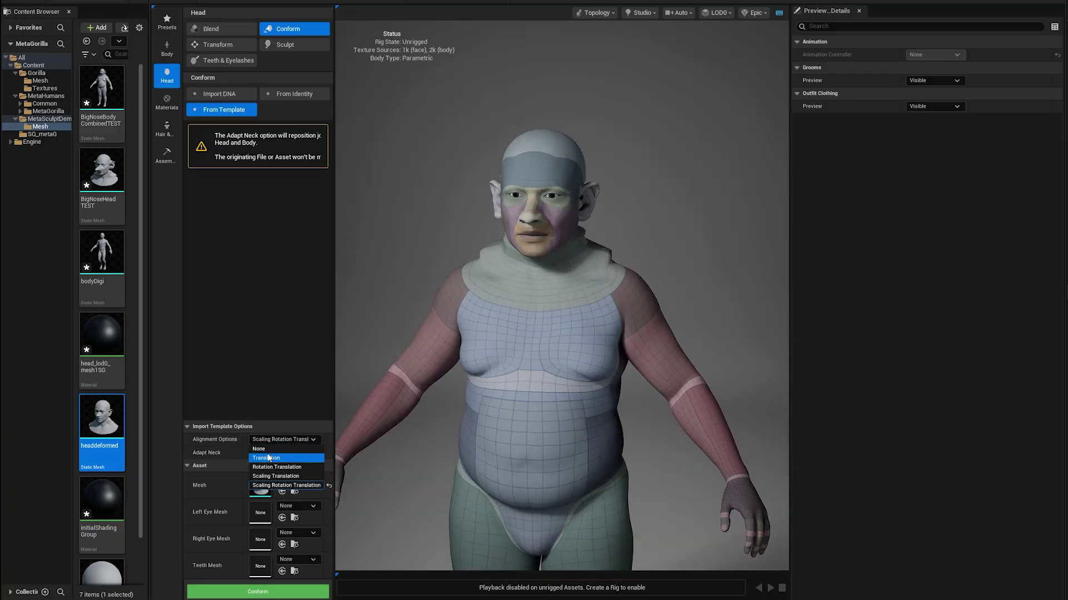
left_click(269, 449)
left_click(258, 592)
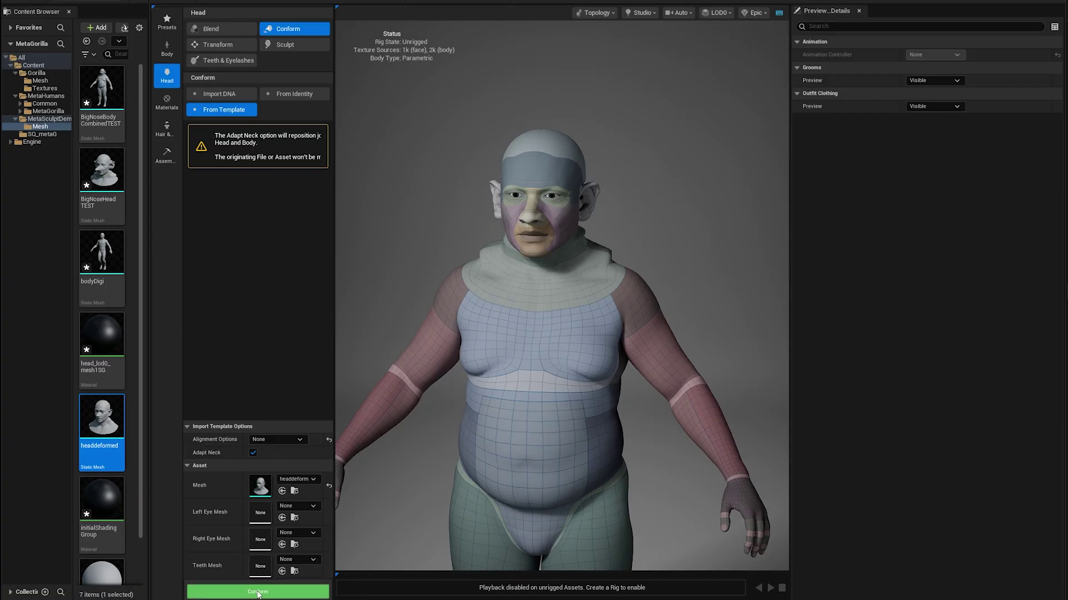
left_click_drag(678, 347, 347, 363)
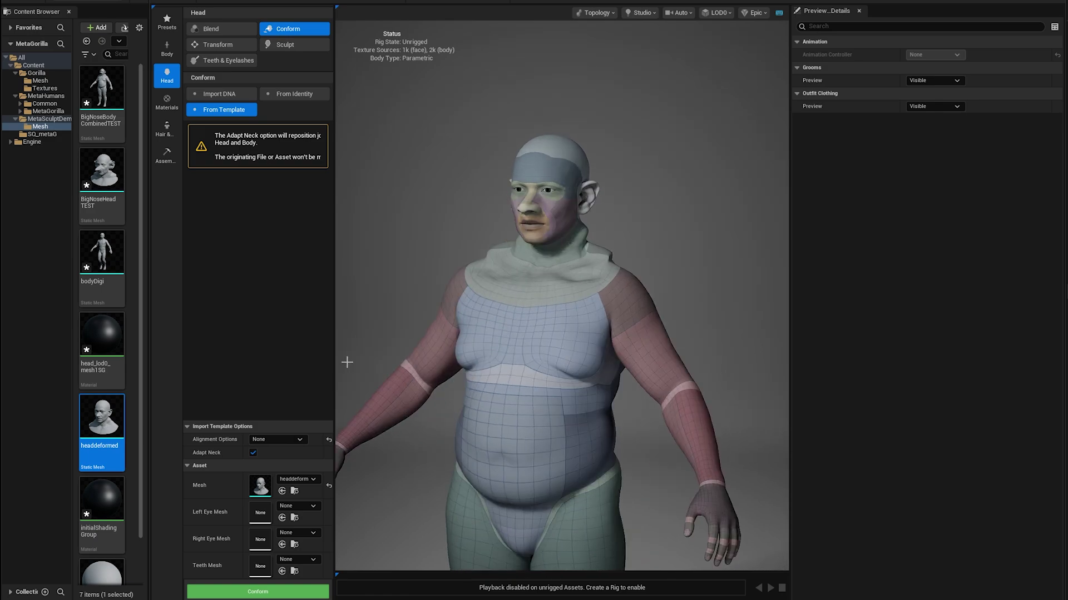
- Conform the head to BigNoseHeadTEST with Adapt Neck turned off and inspect the result from the front and sides
left_click(85, 167)
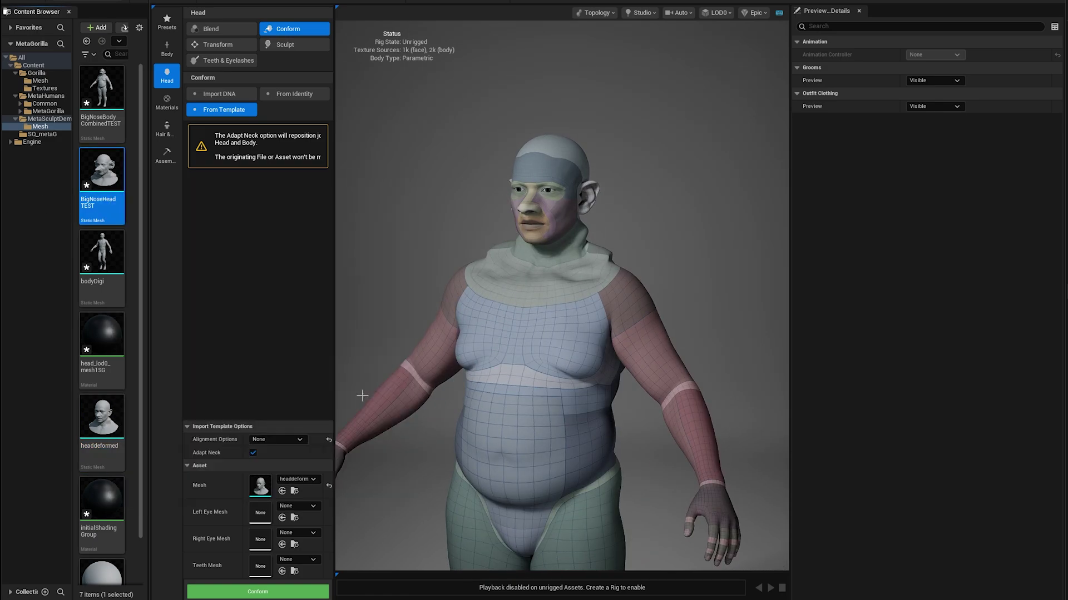
left_click(283, 492)
left_click(253, 452)
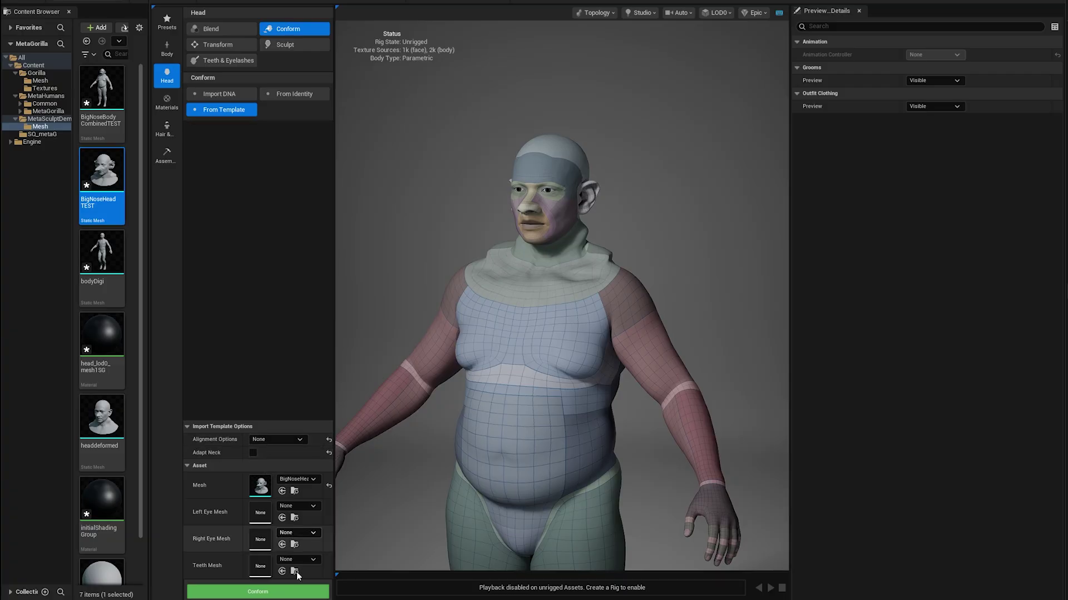
left_click(290, 591)
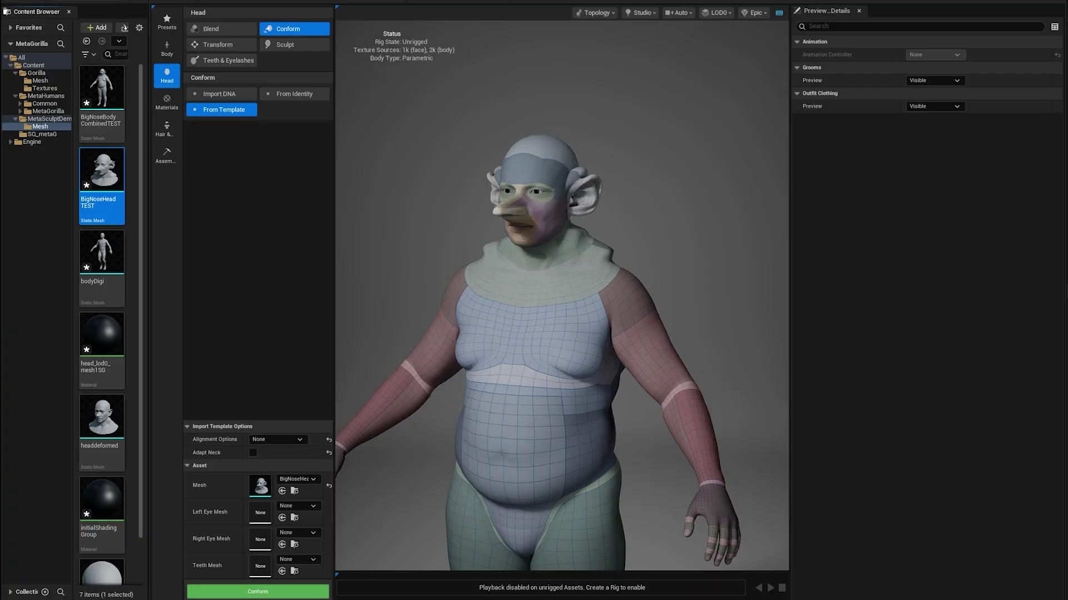
left_click_drag(562, 300, 611, 300)
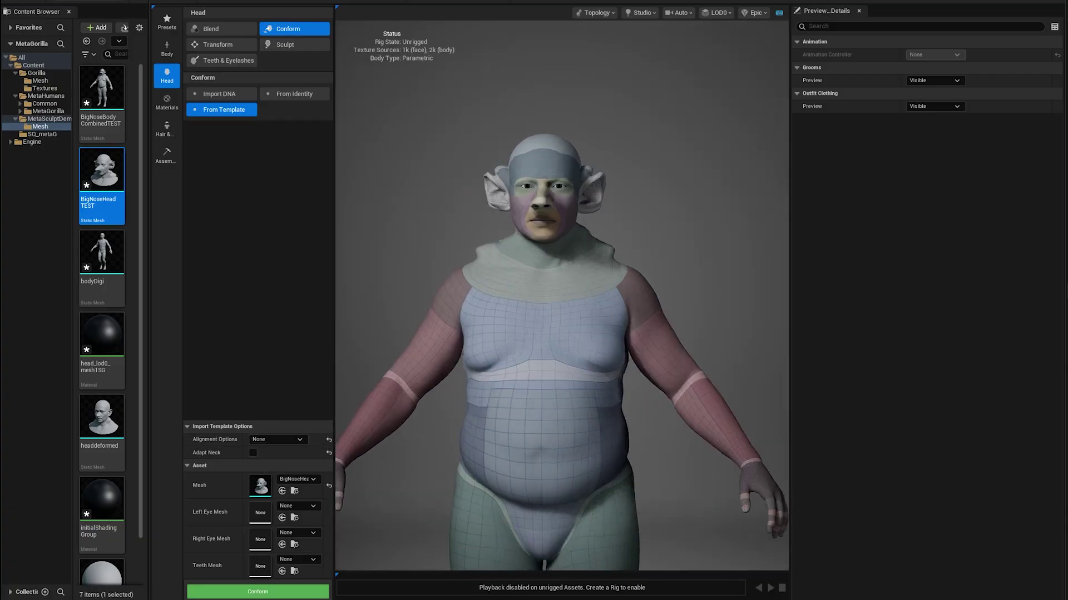
left_click_drag(472, 286, 505, 286)
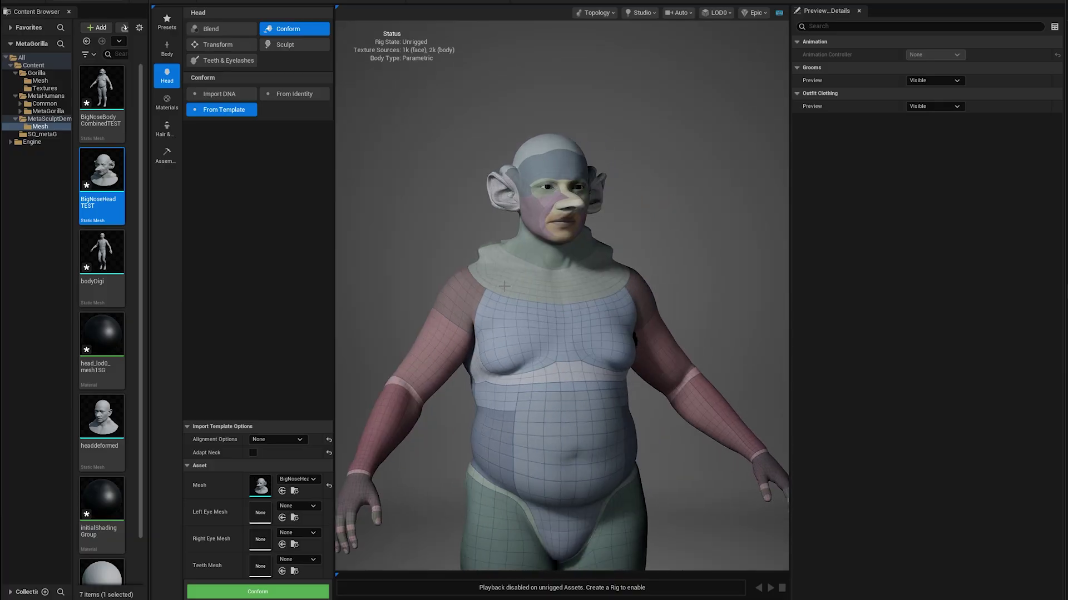
left_click_drag(667, 289, 556, 294)
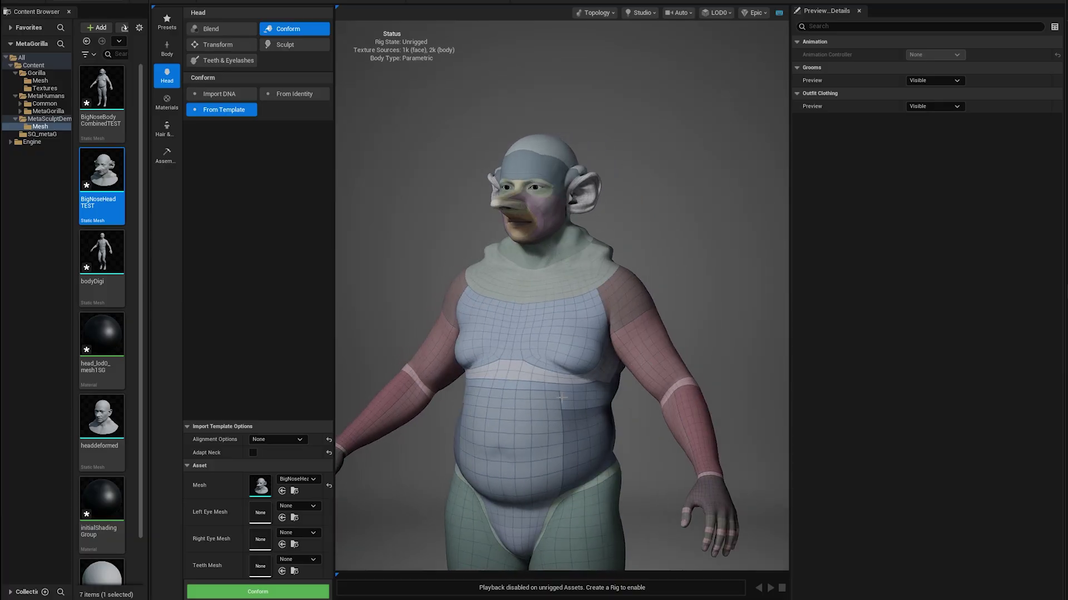
- Import the bodyDigi mesh as the character's body conform template
scroll(98, 344, "down", 1)
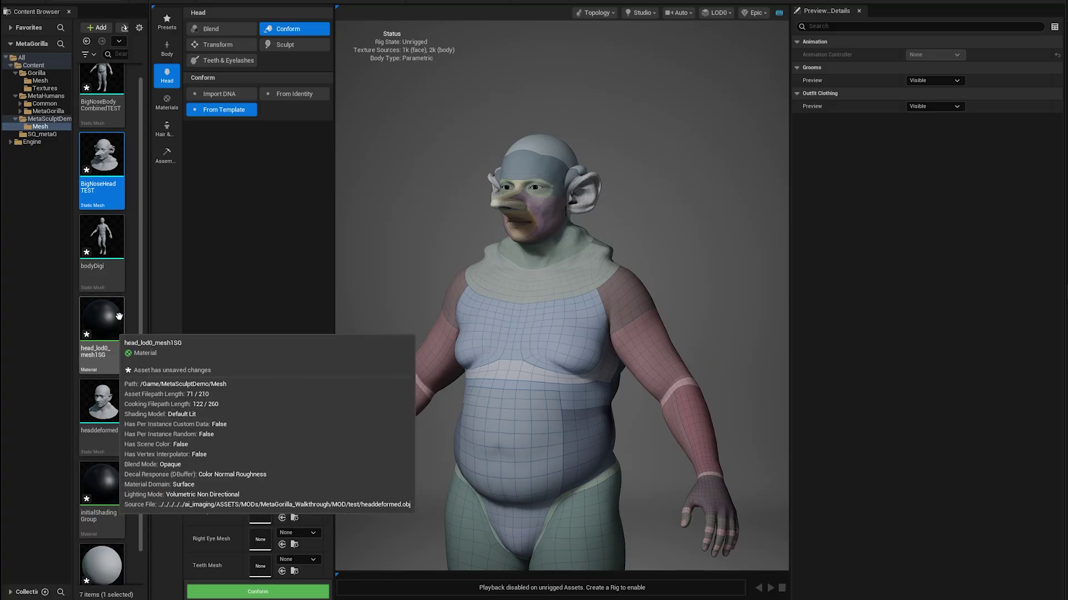
left_click(166, 48)
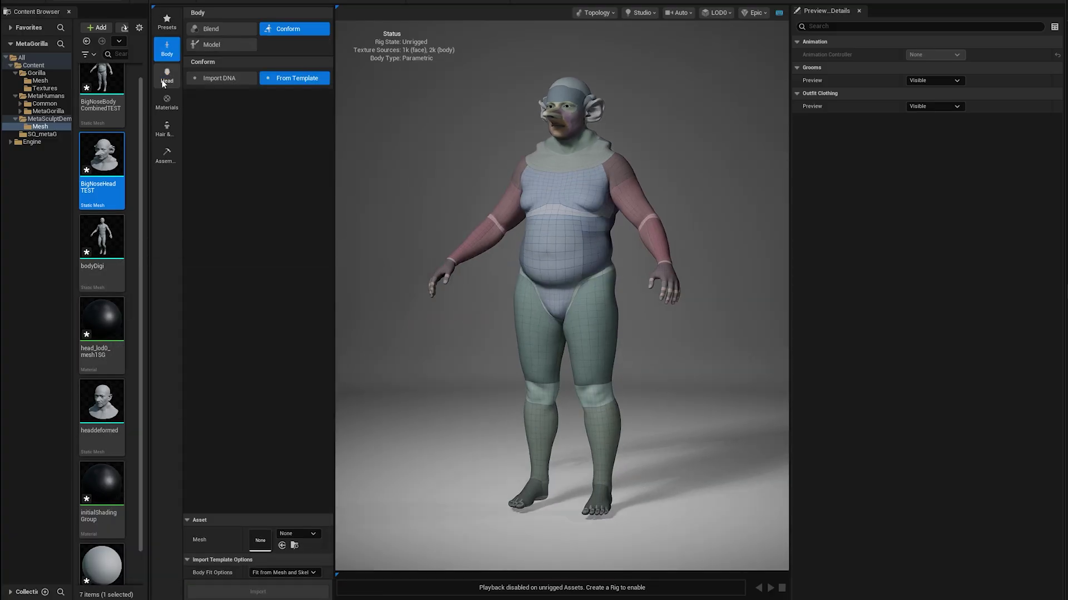
left_click(101, 245)
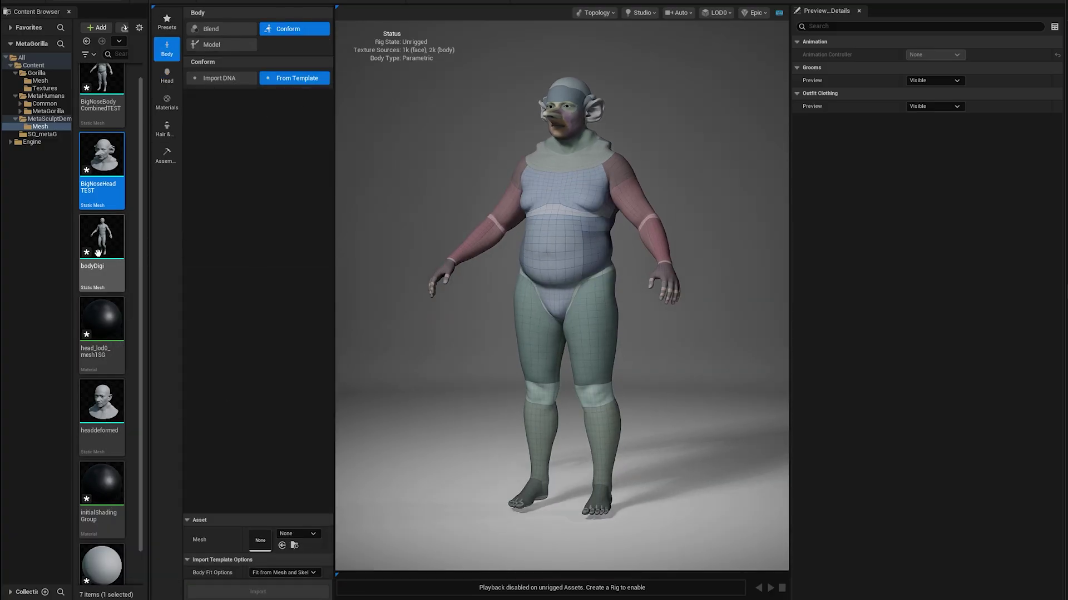
left_click(282, 546)
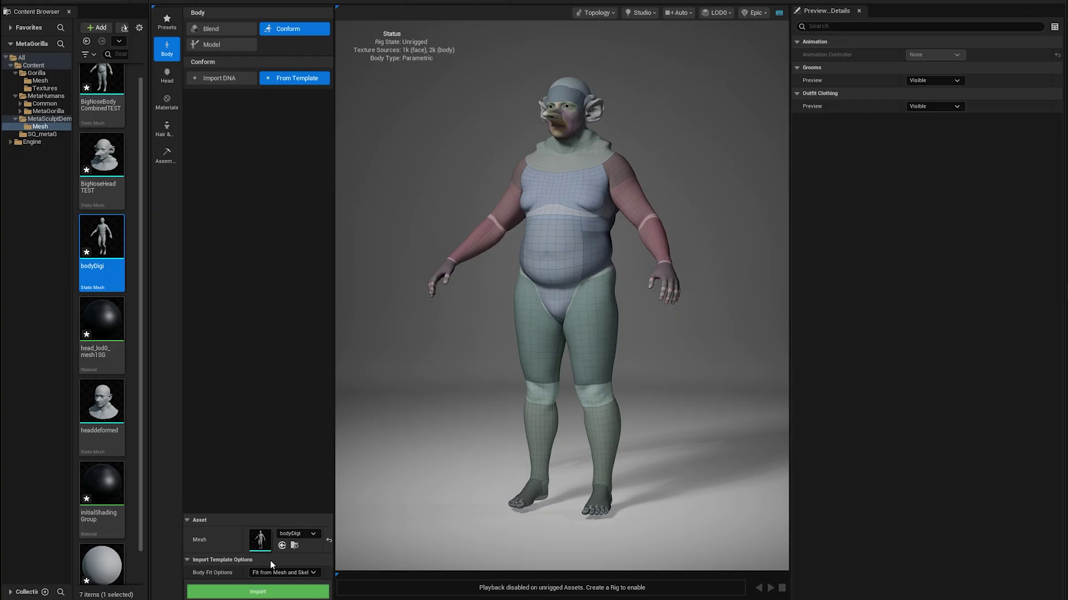
left_click(269, 593)
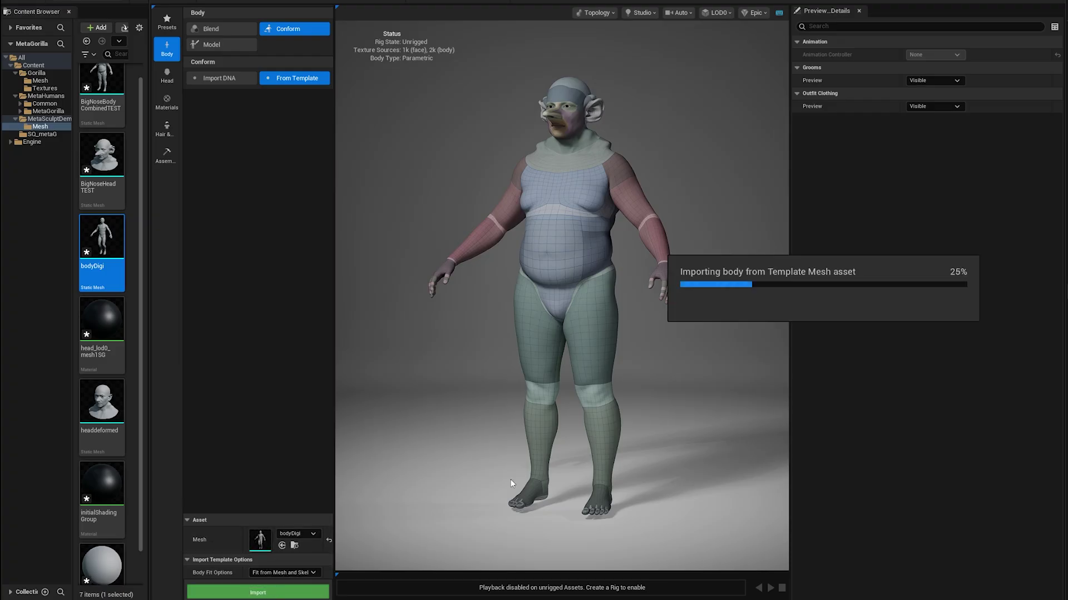
- Examine the newly conformed body from several angles, then the nose, ears and neck up close
left_click_drag(711, 391, 556, 392)
left_click_drag(658, 452, 711, 452)
left_click_drag(556, 350, 429, 350)
left_click_drag(437, 304, 367, 304)
middle_click_drag(494, 173, 495, 300)
scroll(557, 234, "up", 8)
middle_click_drag(561, 140, 563, 547)
scroll(576, 156, "down", 3)
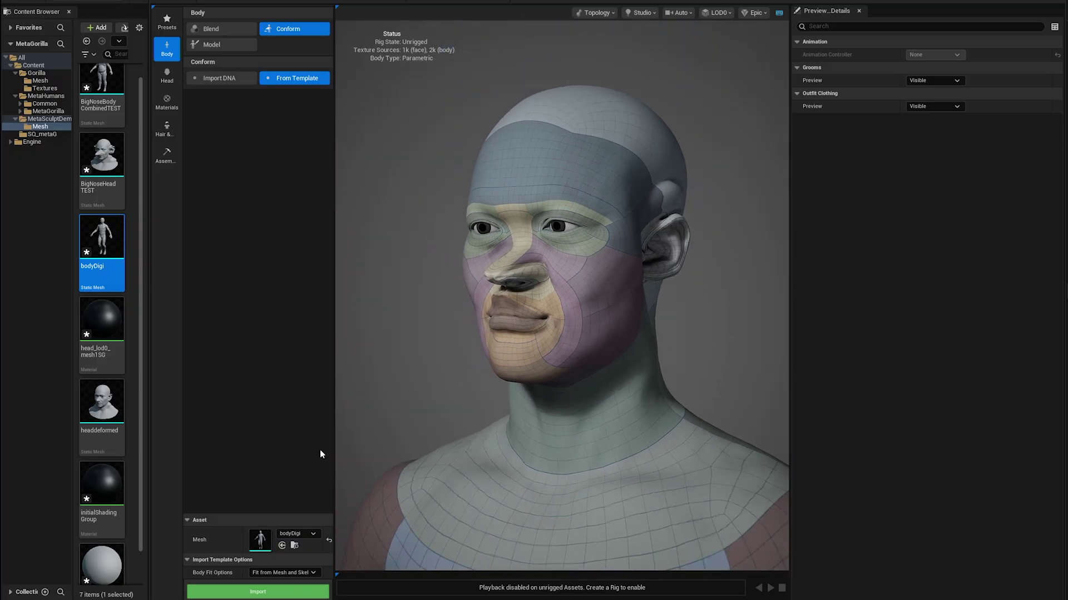
- Conform the head on the new body to BigNoseHeadTEST with no alignment and Adapt Neck off, and check the neck seam from the side
left_click(170, 86)
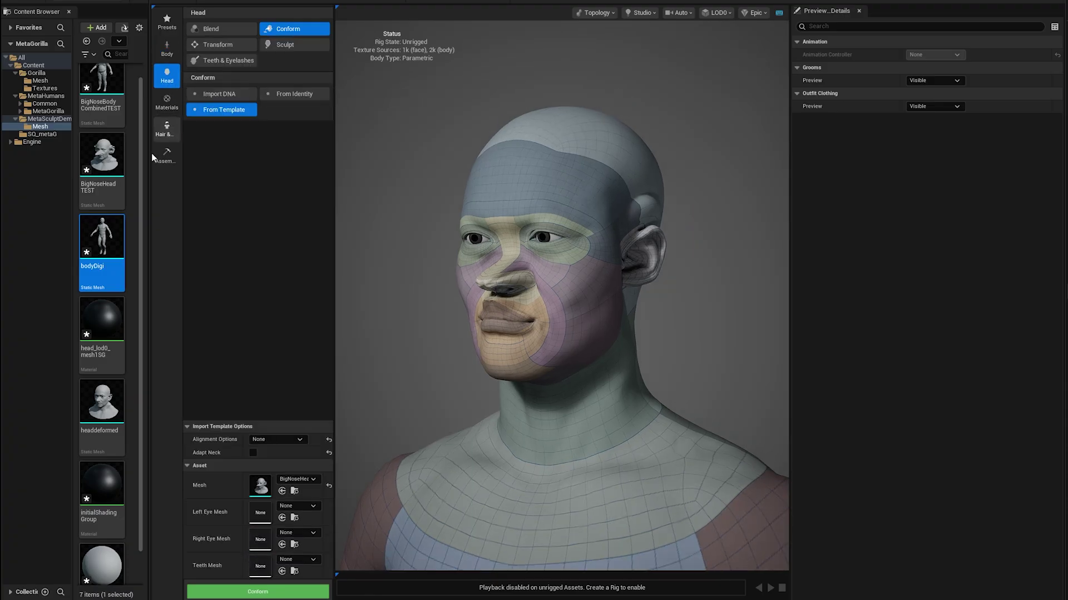
left_click_drag(102, 150, 260, 485)
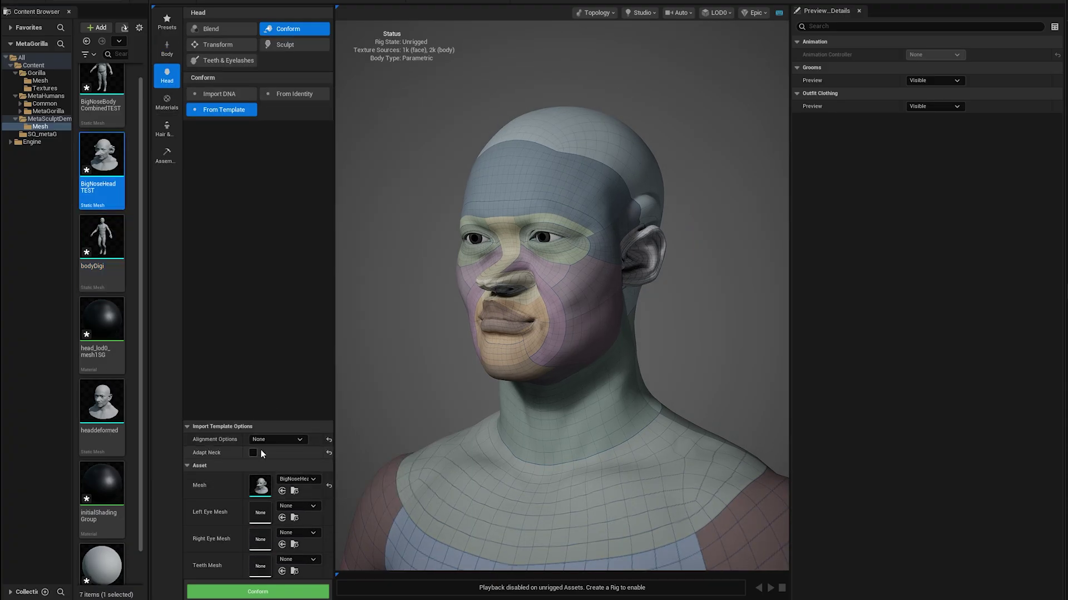
scroll(483, 424, "down", 5)
left_click_drag(472, 440, 439, 441)
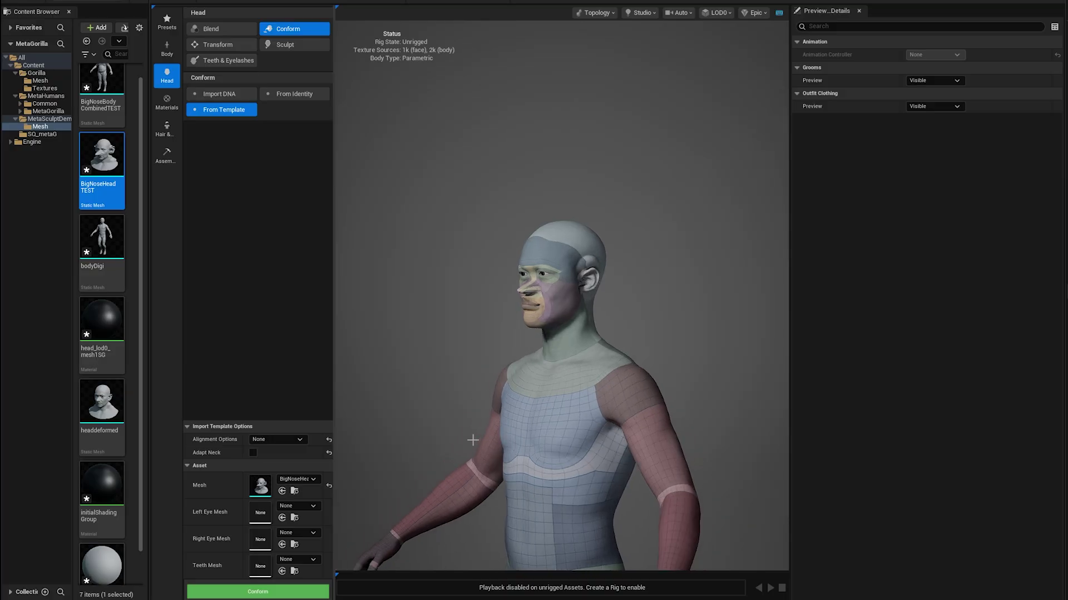
left_click(269, 593)
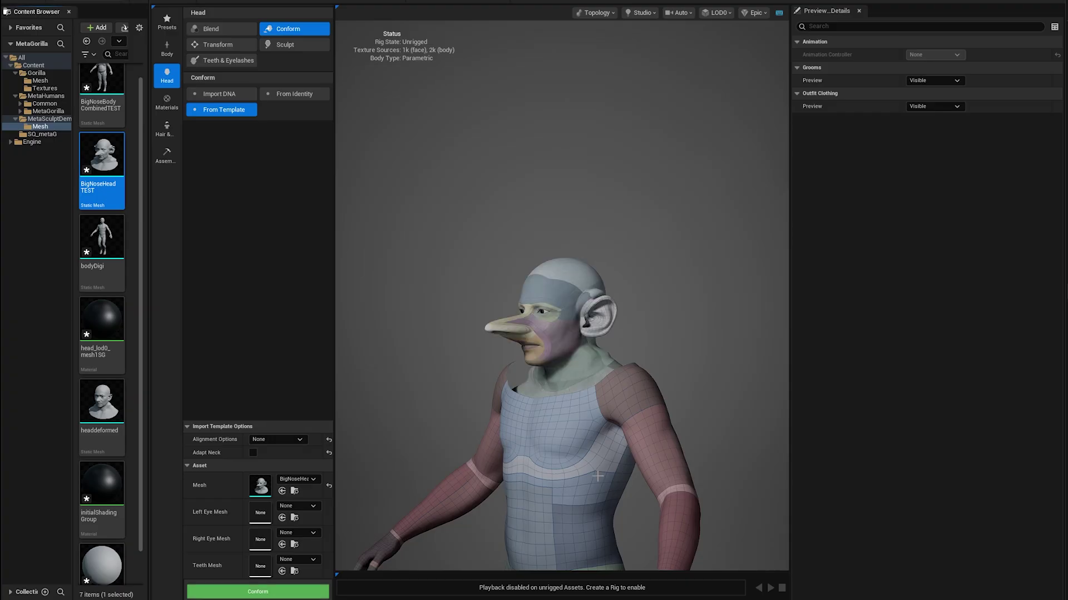
mouse_move(556, 438)
left_mouse_down()
mouse_move(600, 483)
mouse_move(762, 431)
mouse_move(552, 440)
left_mouse_up()
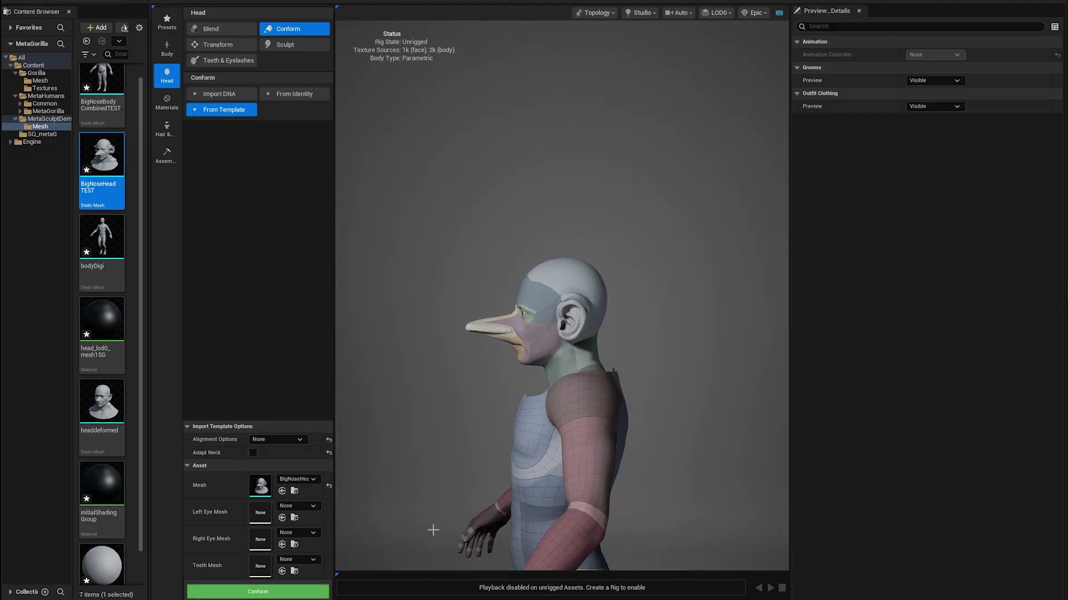
- Conform the head with Adapt Neck on, first with alignment None and again with Translation, and view the full body
left_click(253, 453)
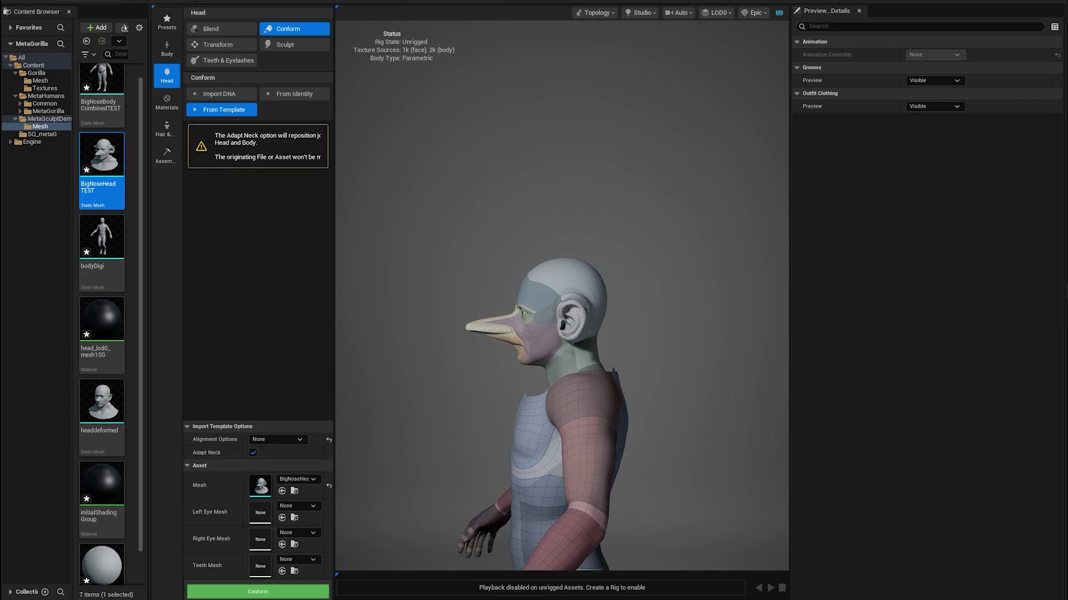
left_click(267, 593)
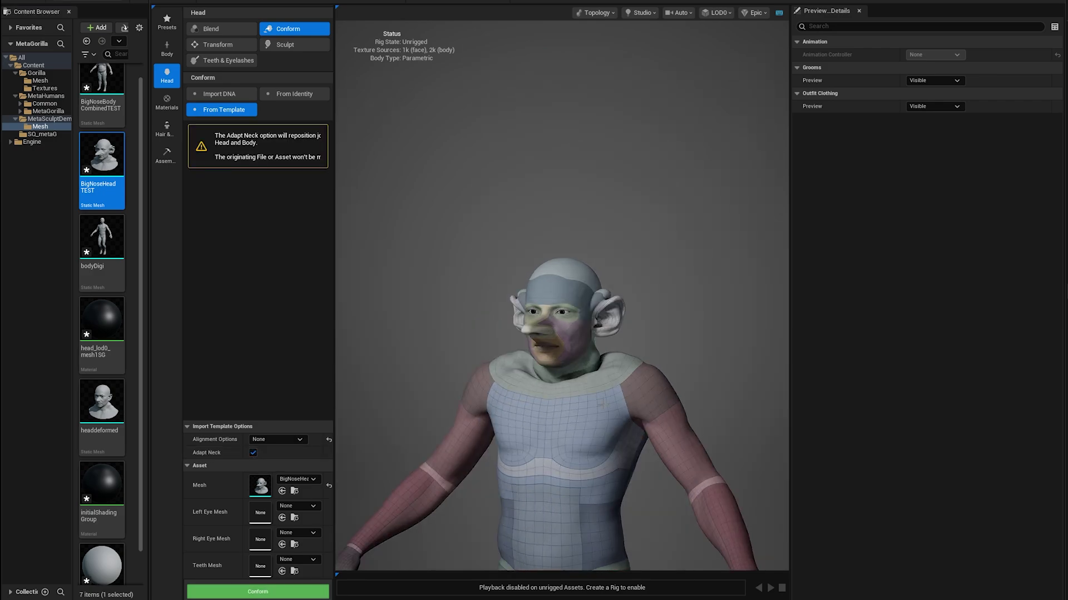
left_click(294, 439)
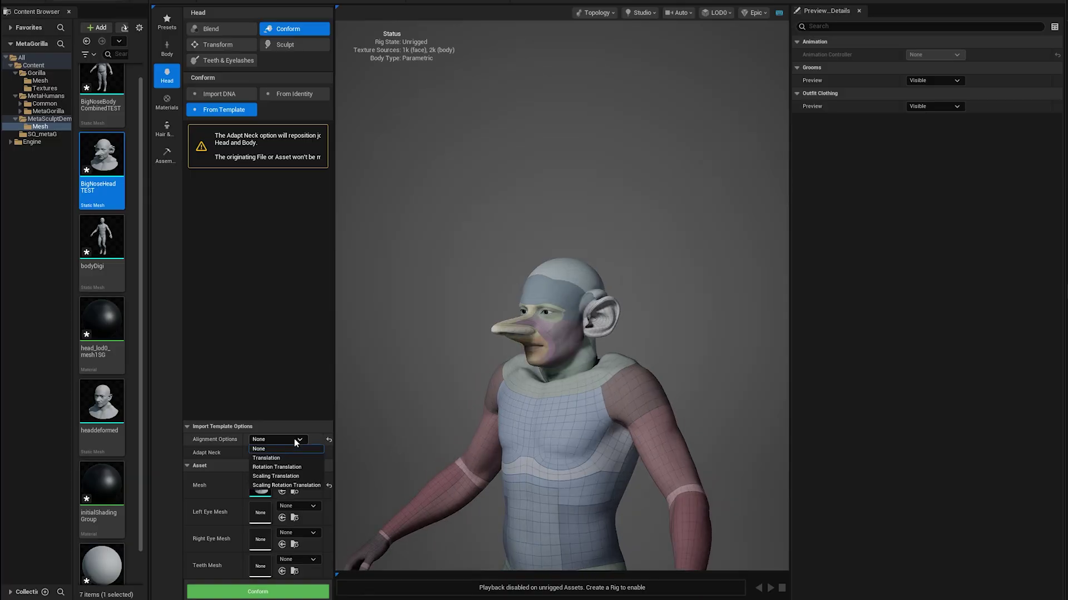
left_click(272, 459)
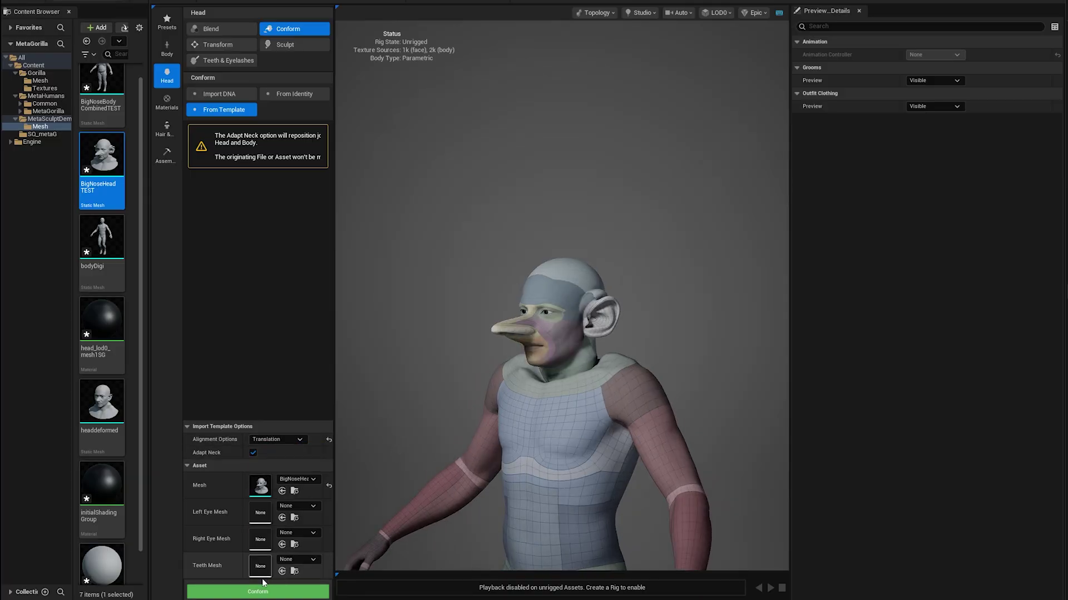
left_click(257, 592)
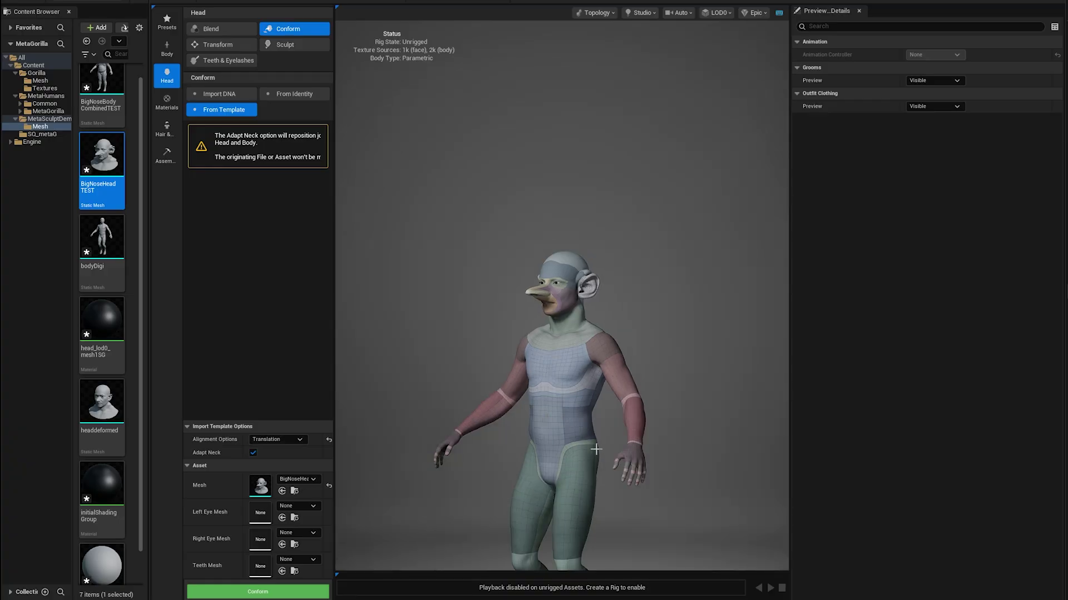
middle_click_drag(588, 454, 584, 316)
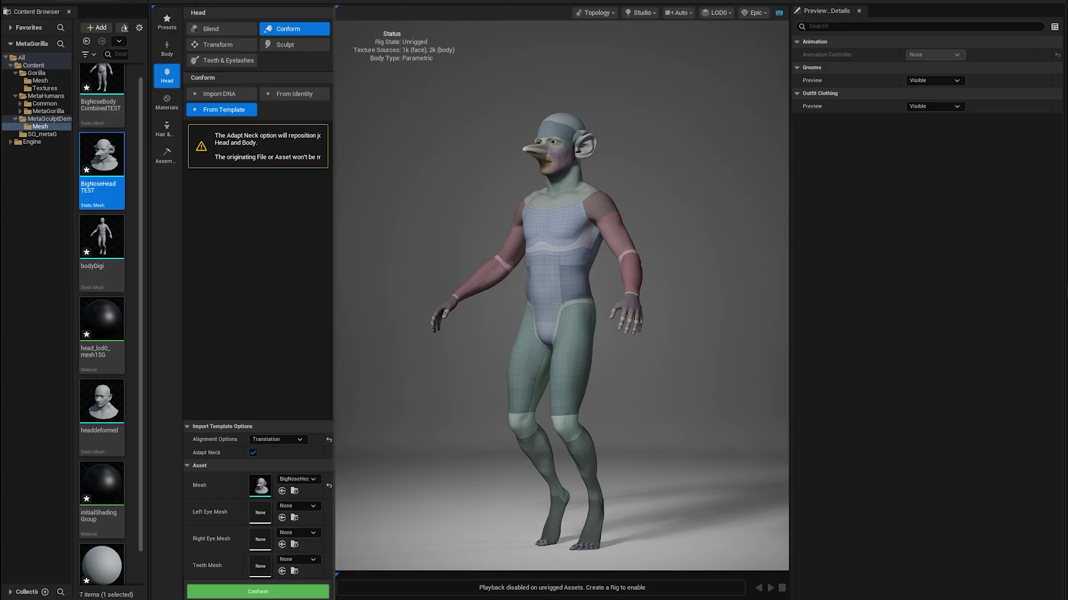
mouse_move(495, 319)
left_mouse_down()
mouse_move(639, 320)
mouse_move(497, 315)
left_mouse_up()
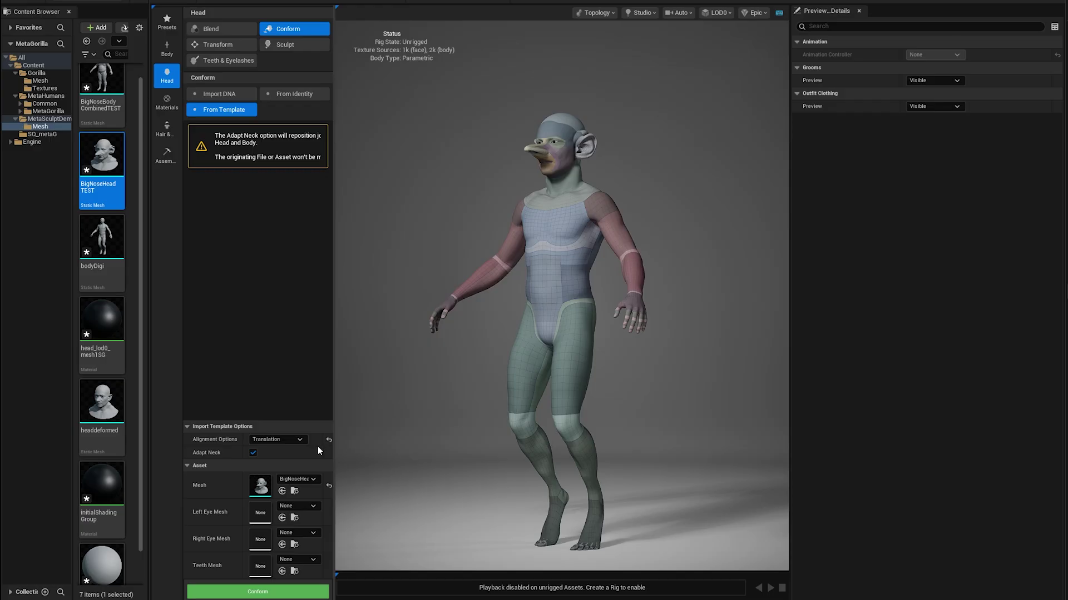
- Switch to character assembly and create a rig with joints and blend shapes
scroll(114, 377, "down", 1)
left_click(167, 155)
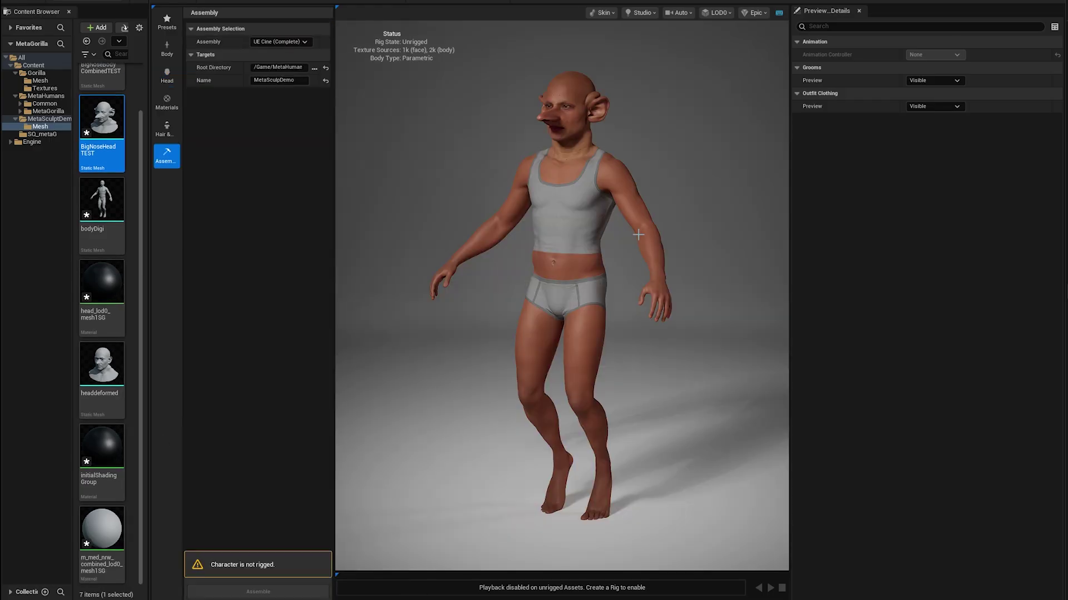
left_click(227, 2)
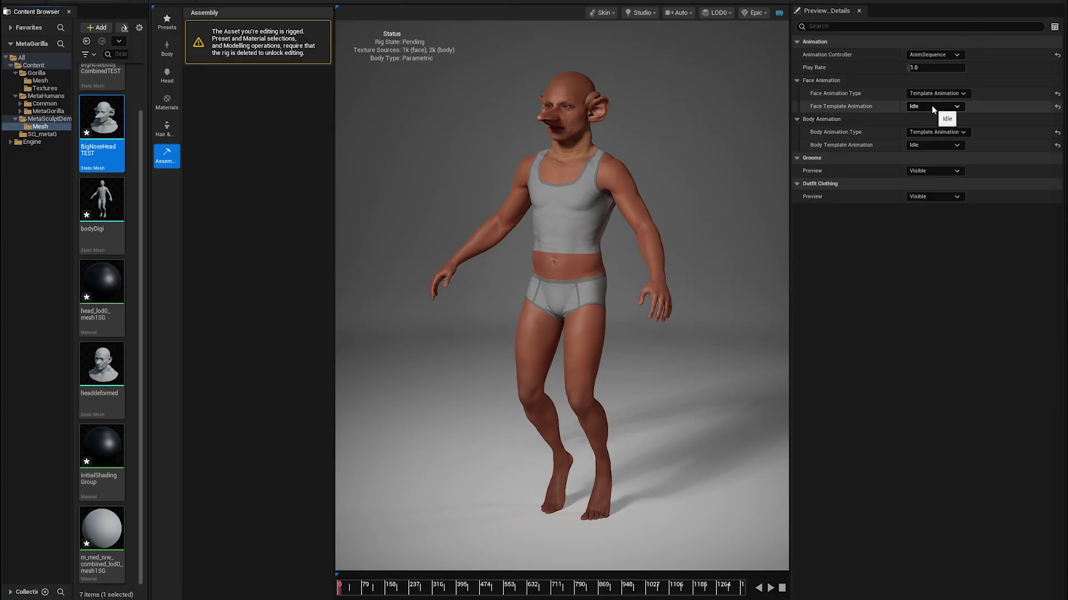
- Set the body template animation to BodyROM and play it on the rigged character
left_click(927, 145)
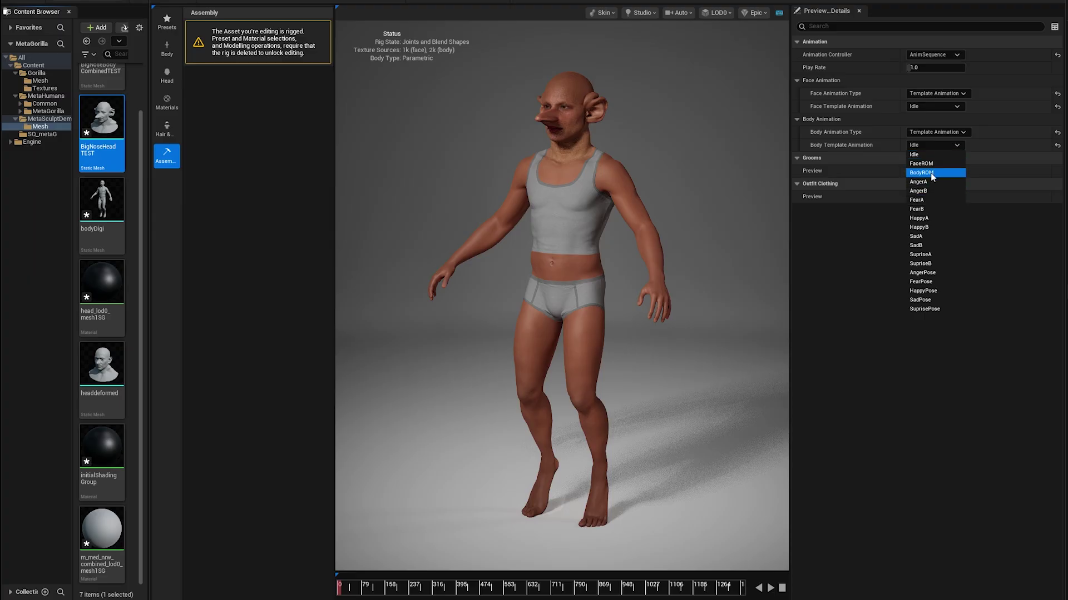
left_click(923, 172)
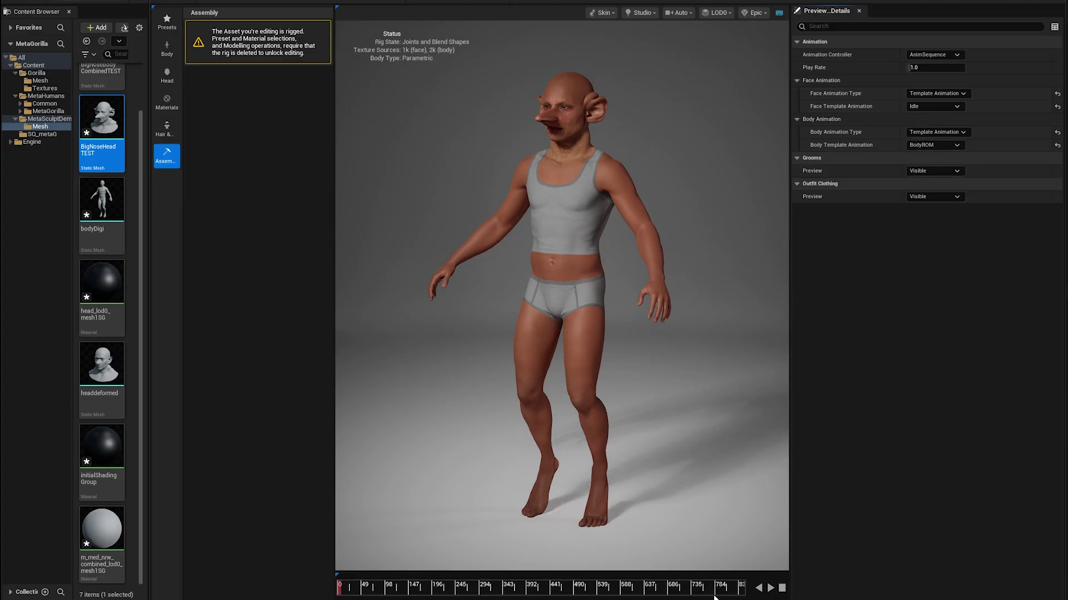
left_click(771, 588)
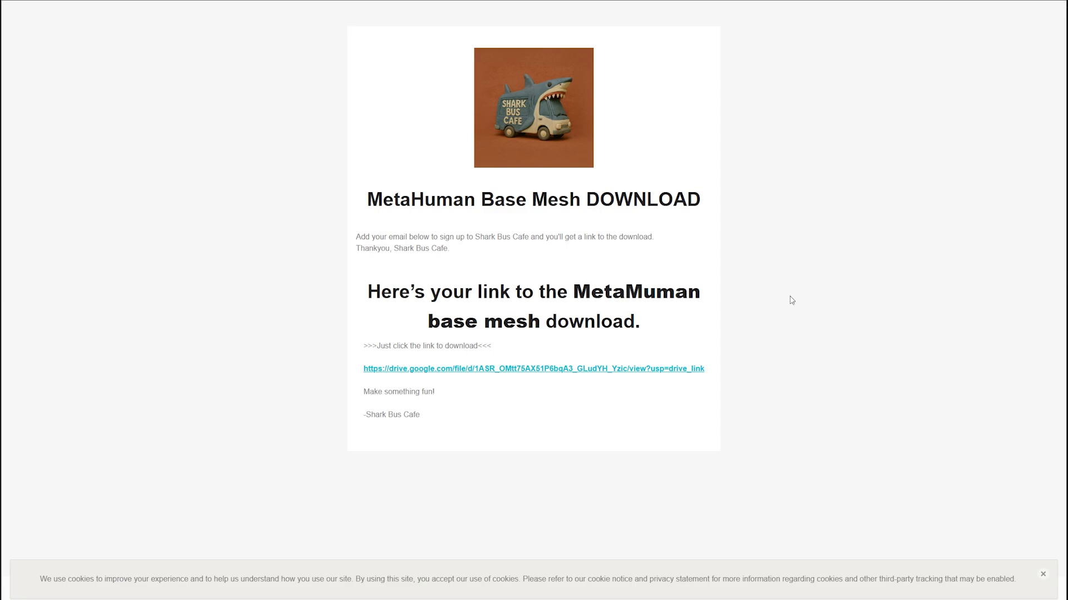
- In the web browser, open the MetaHuman base mesh download link on the Shark Bus Cafe page
left_click(527, 370)
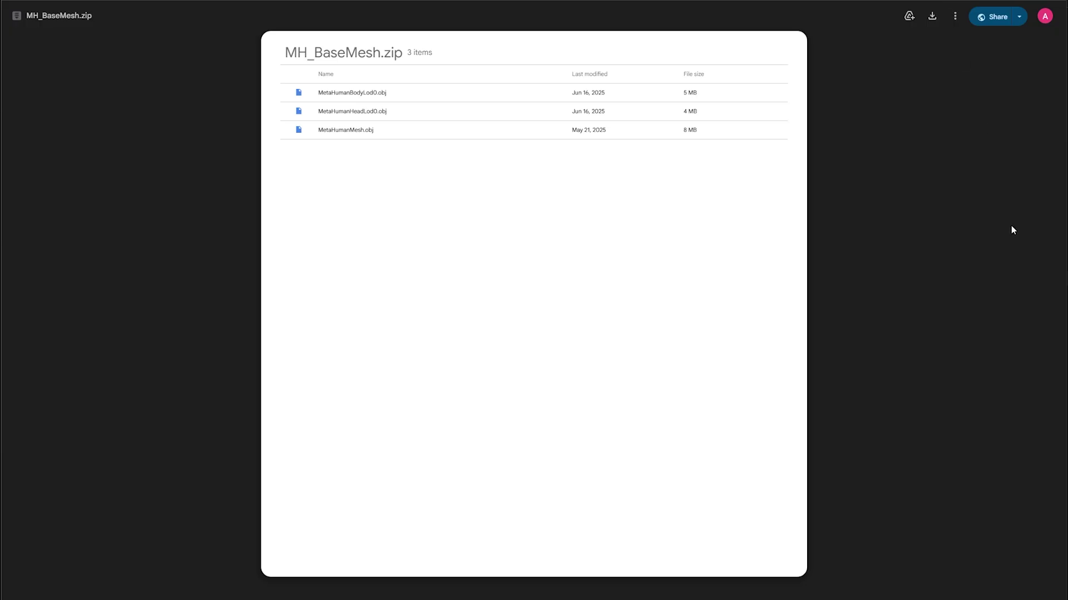